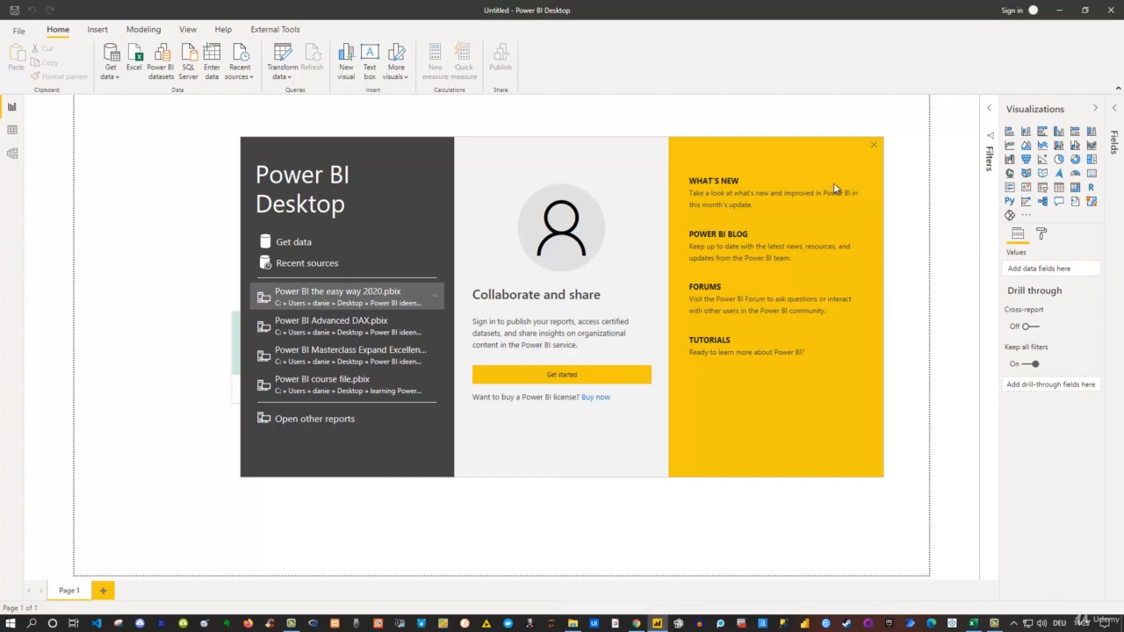
# Dismiss the start screen and look through the complete list of available data source connectors
pyautogui.click(874, 147)
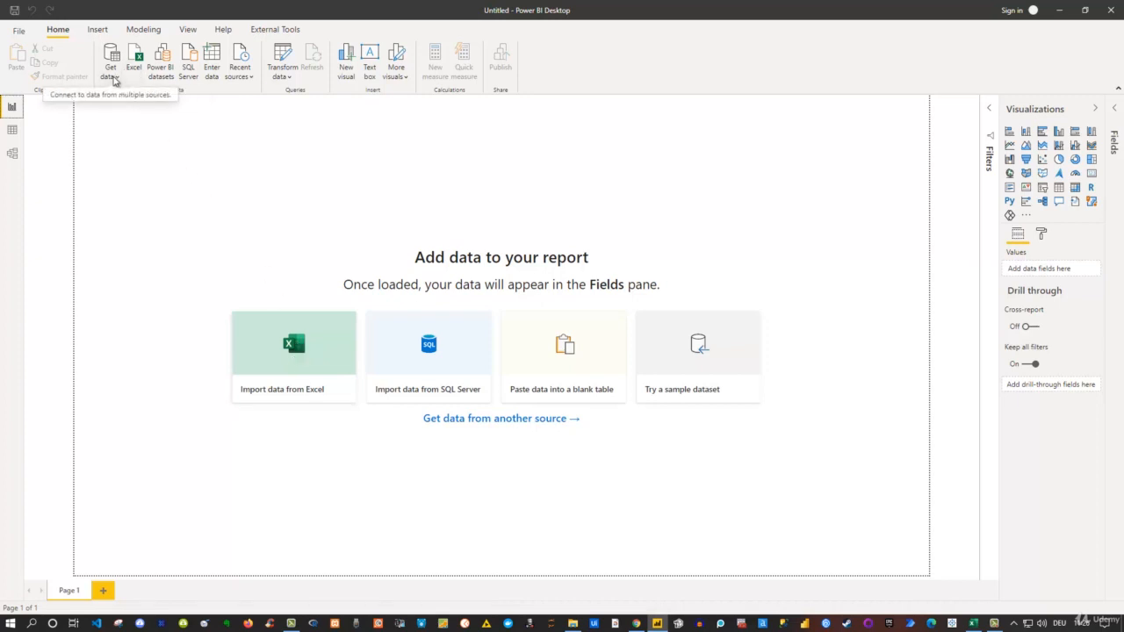
pyautogui.click(110, 73)
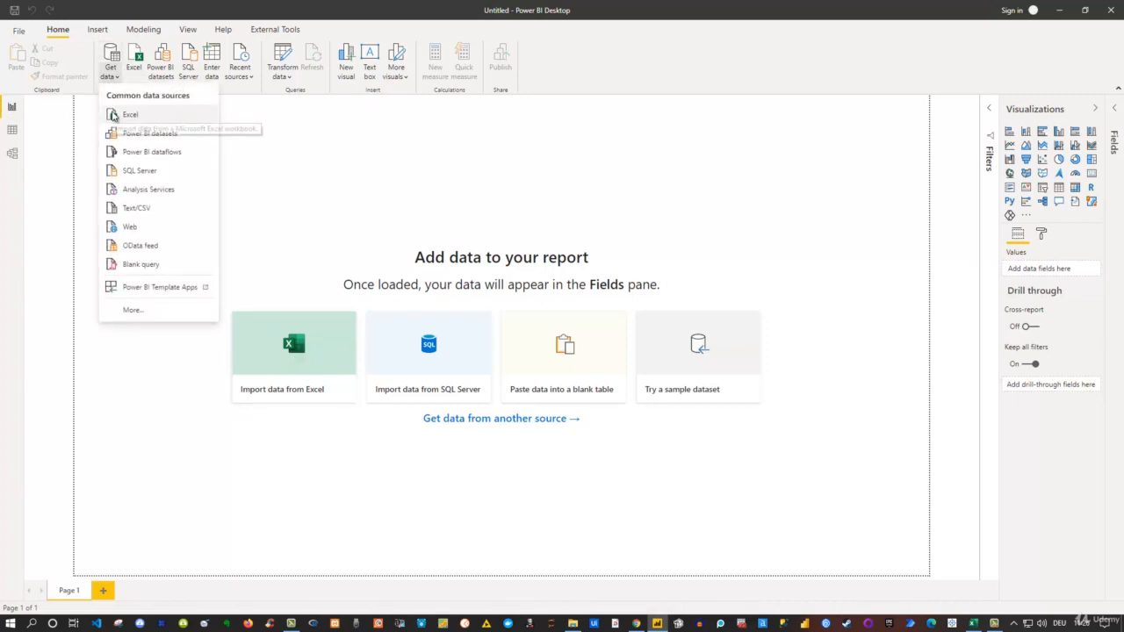
pyautogui.click(159, 310)
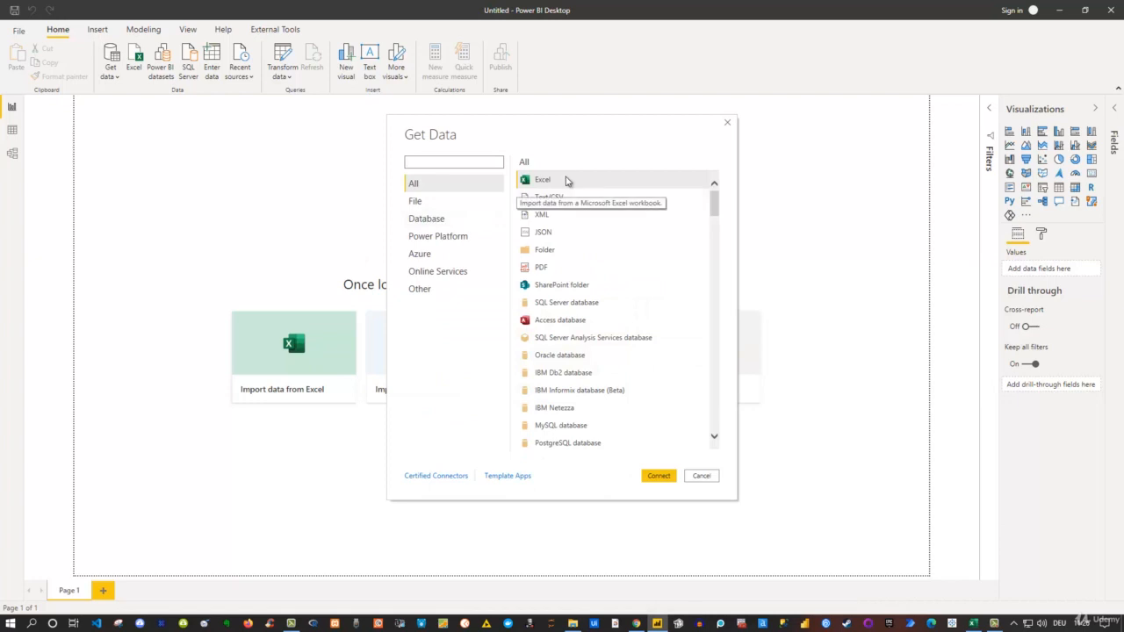
pyautogui.click(727, 125)
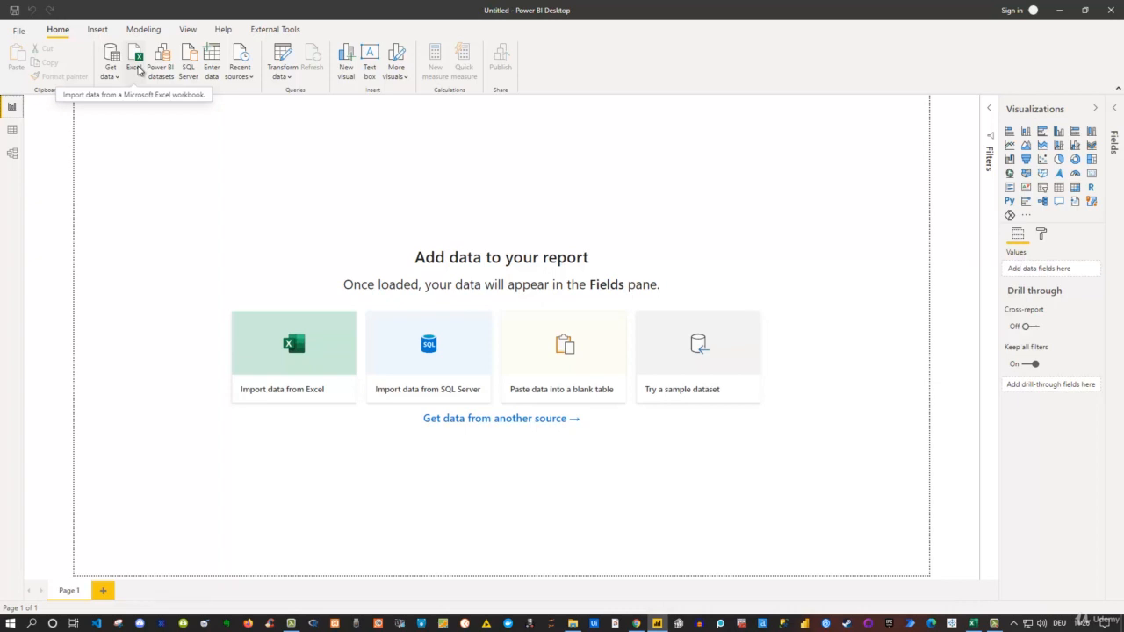
# Open the Excel workbook "Power BI The easy way.xlsx" as a data source
pyautogui.click(136, 69)
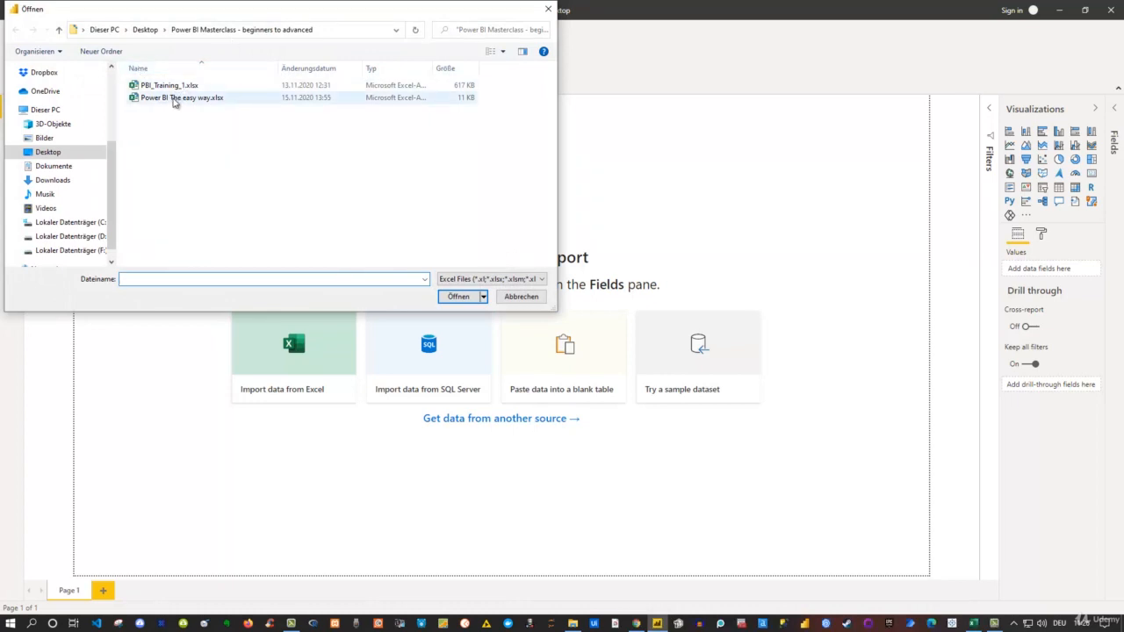
pyautogui.click(174, 98)
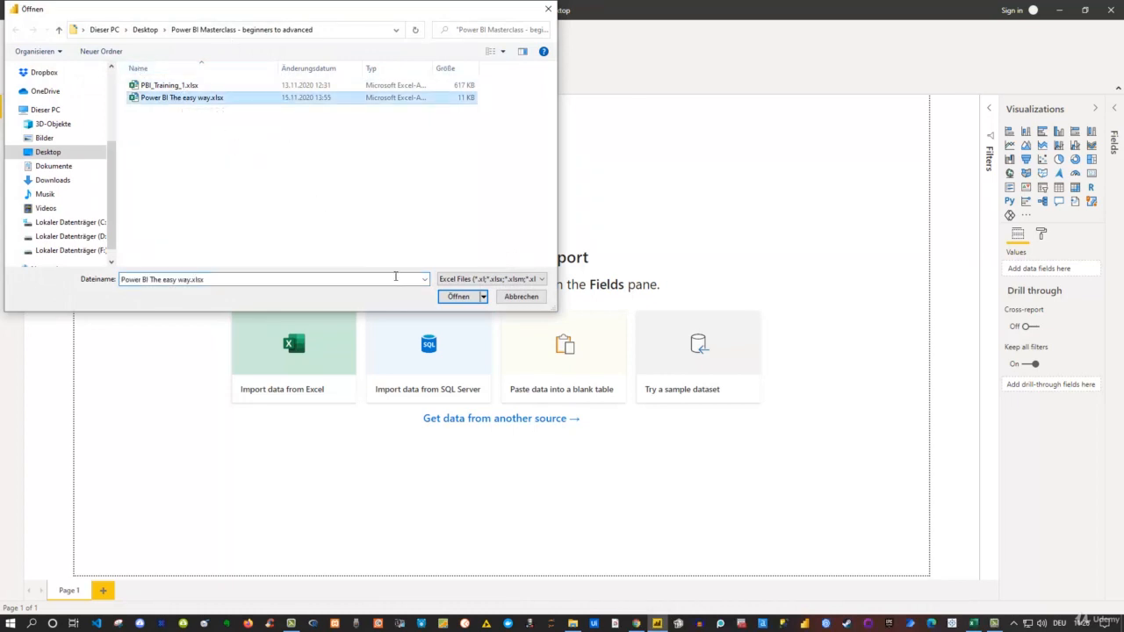
pyautogui.click(458, 298)
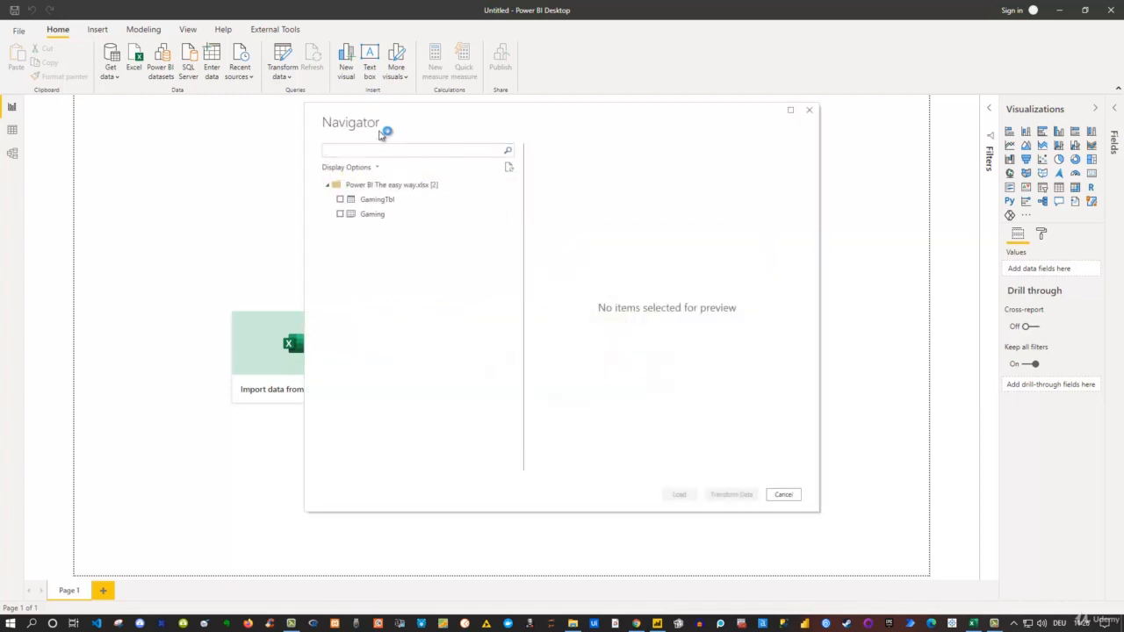
# Mark the GamingTbl table for import and widen the Navigator so all preview columns fit
pyautogui.click(371, 215)
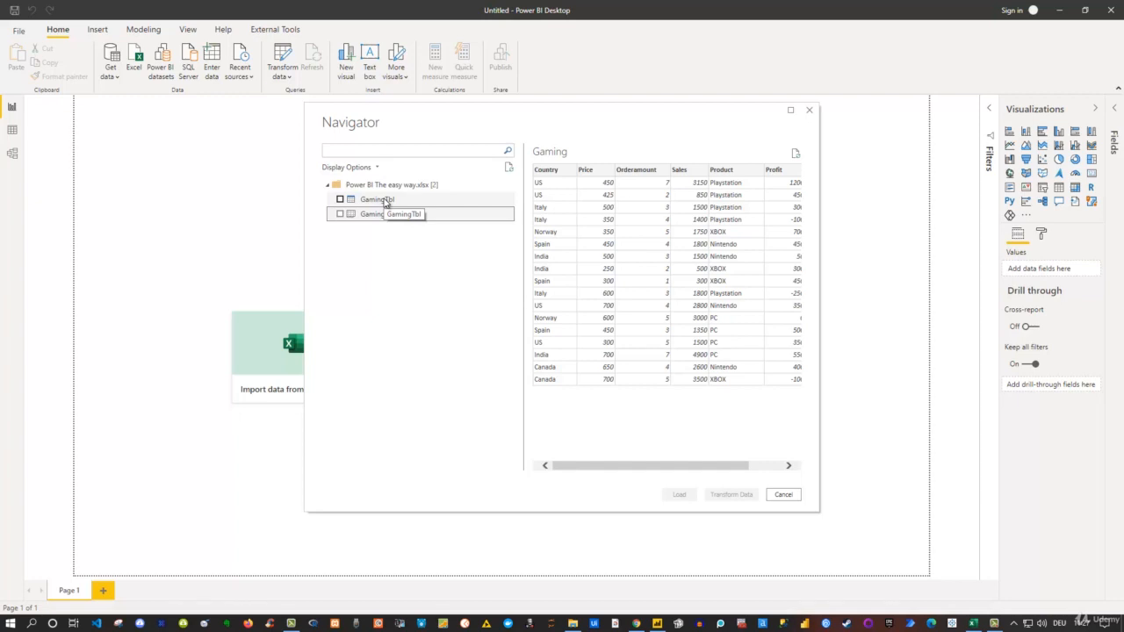
pyautogui.click(386, 201)
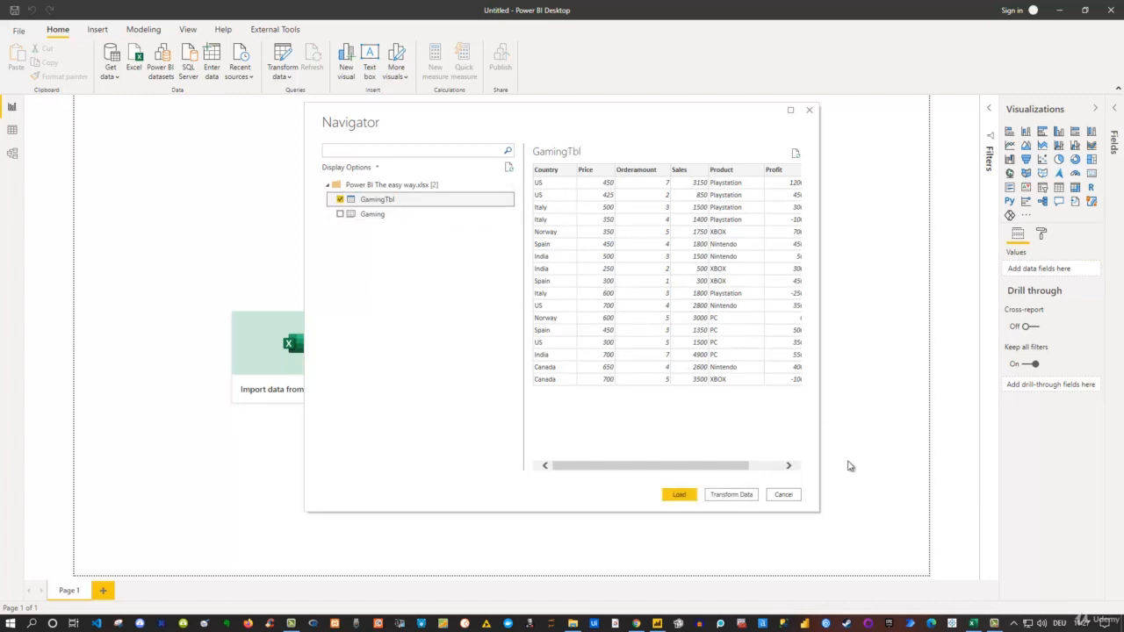
pyautogui.moveTo(818, 512); pyautogui.dragTo(974, 509)
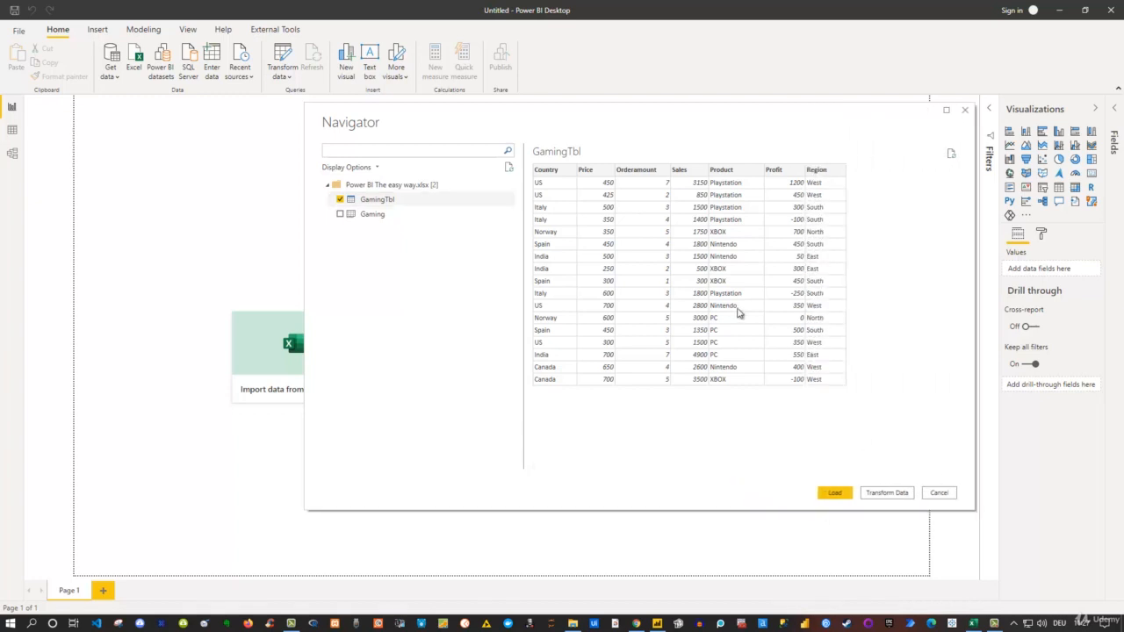
pyautogui.moveTo(583, 113); pyautogui.dragTo(462, 118)
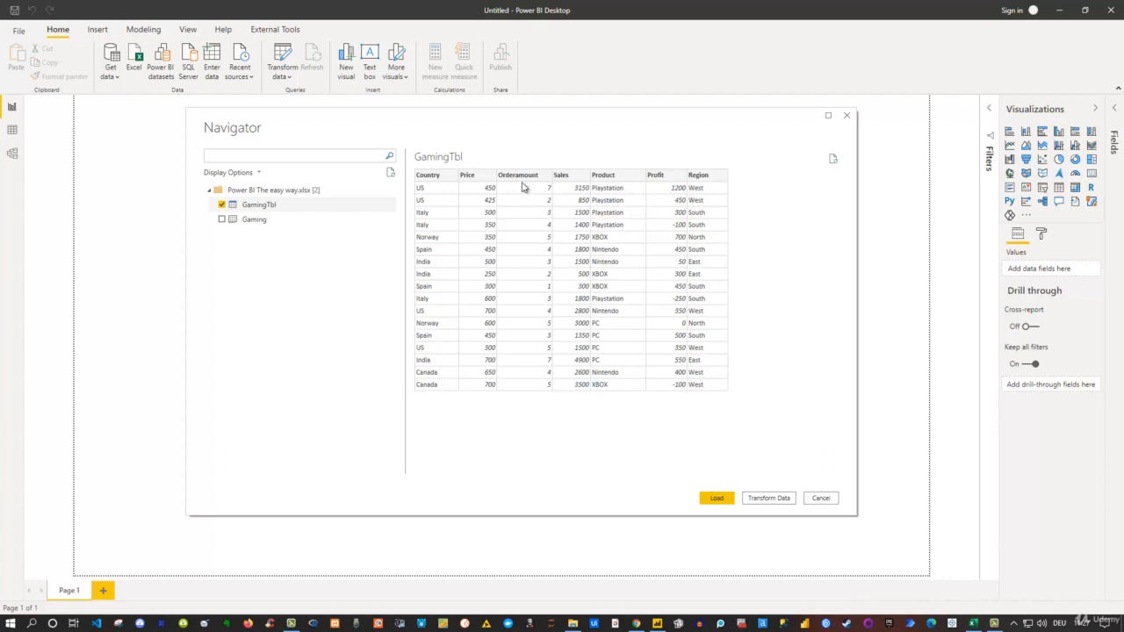
# Compare the previews of the Gaming sheet and the GamingTbl table
pyautogui.click(254, 220)
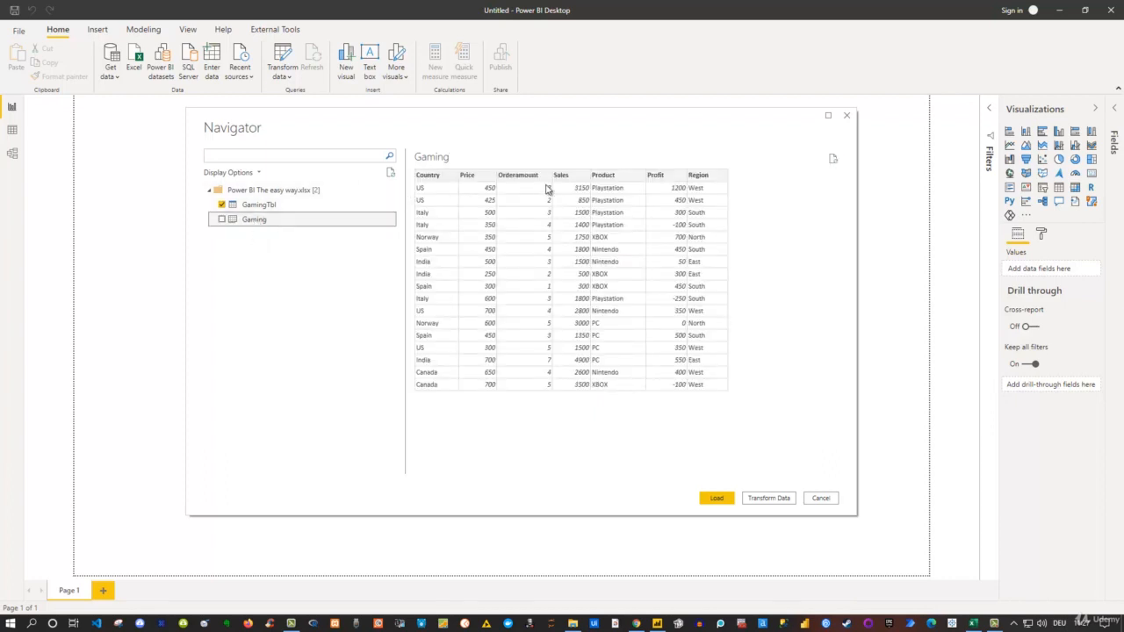
pyautogui.click(236, 208)
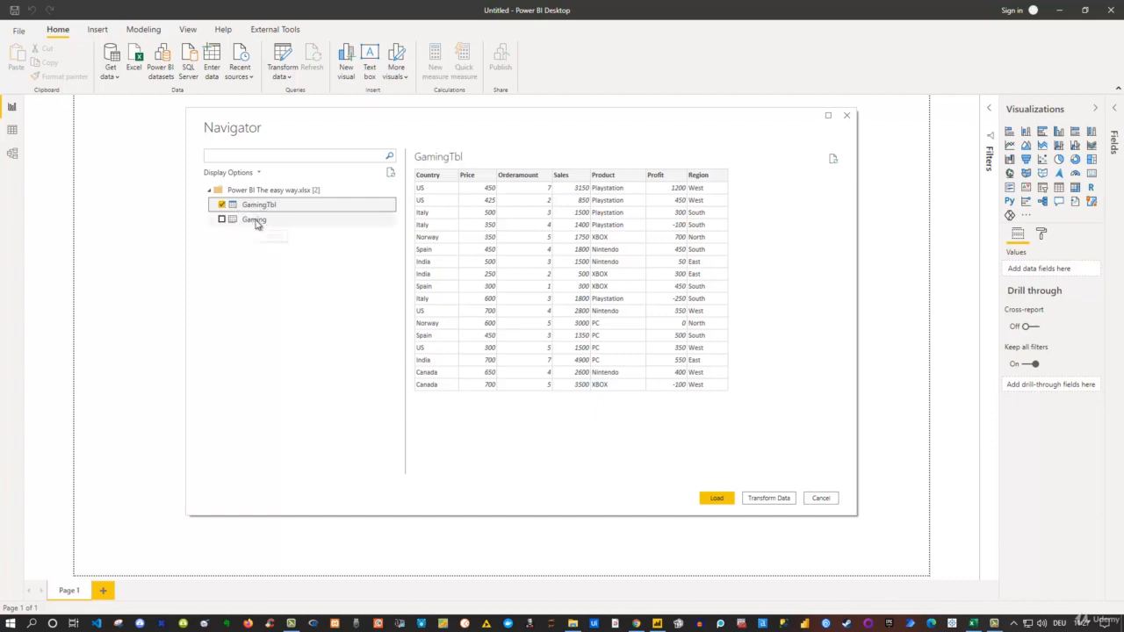
pyautogui.click(255, 221)
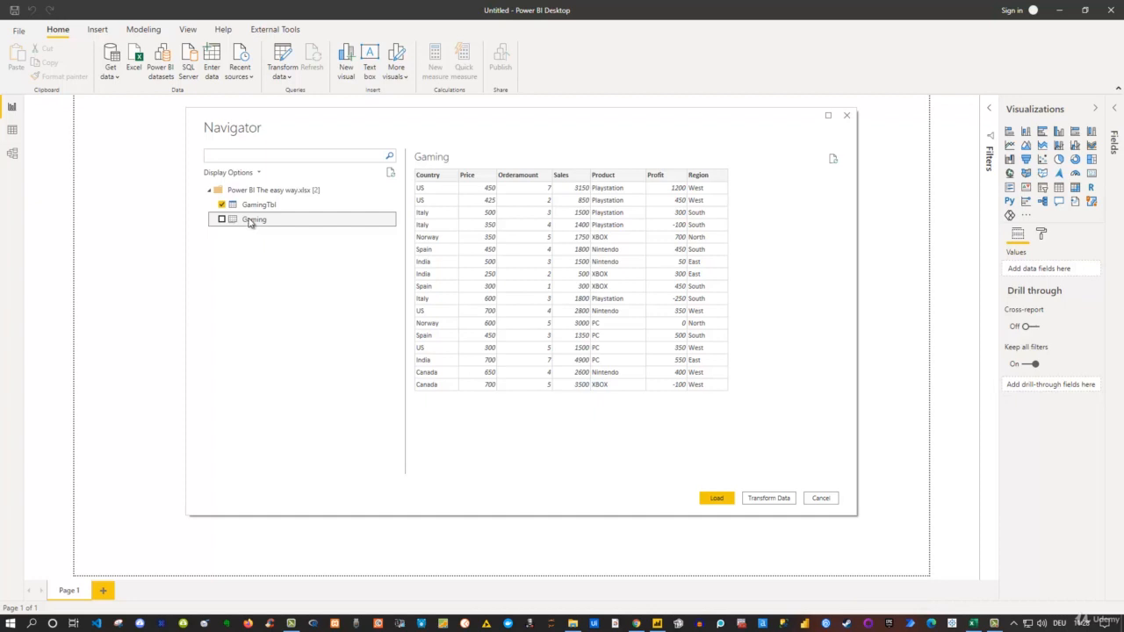
pyautogui.click(257, 206)
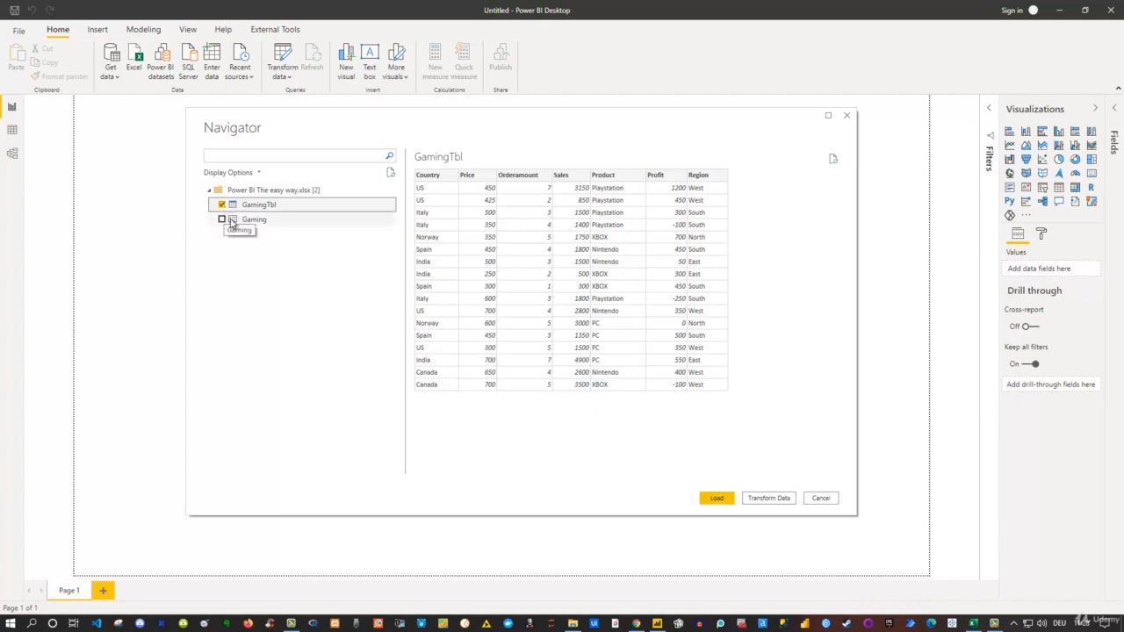
# Try the Gaming sheet as the import selection in place of GamingTbl, and restore GamingTbl as the only selection
pyautogui.click(221, 220)
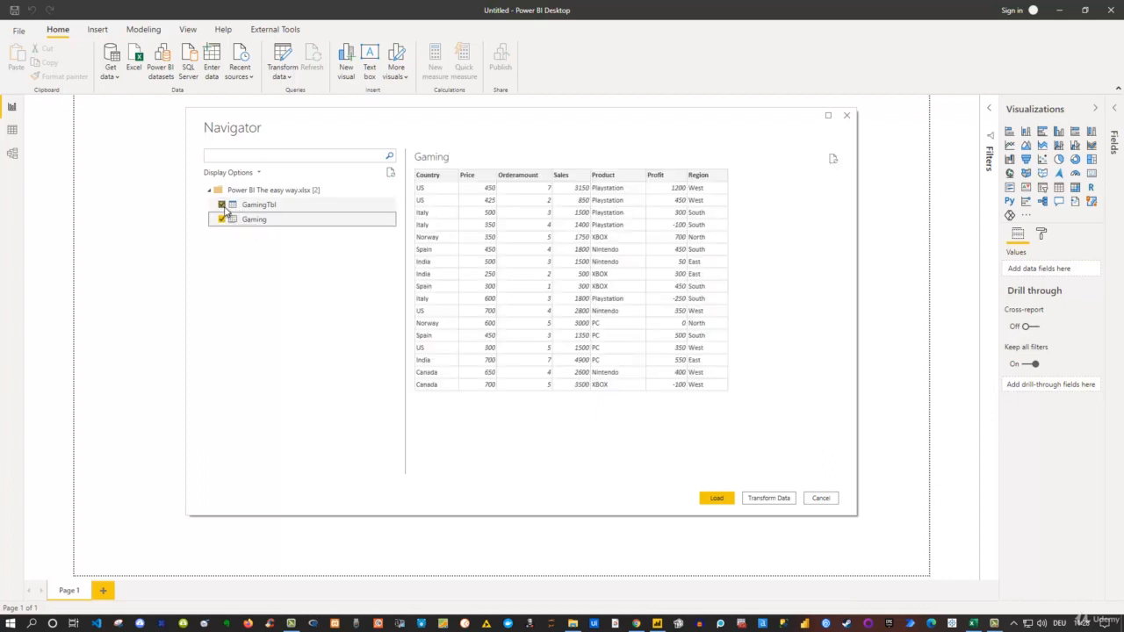
pyautogui.click(221, 204)
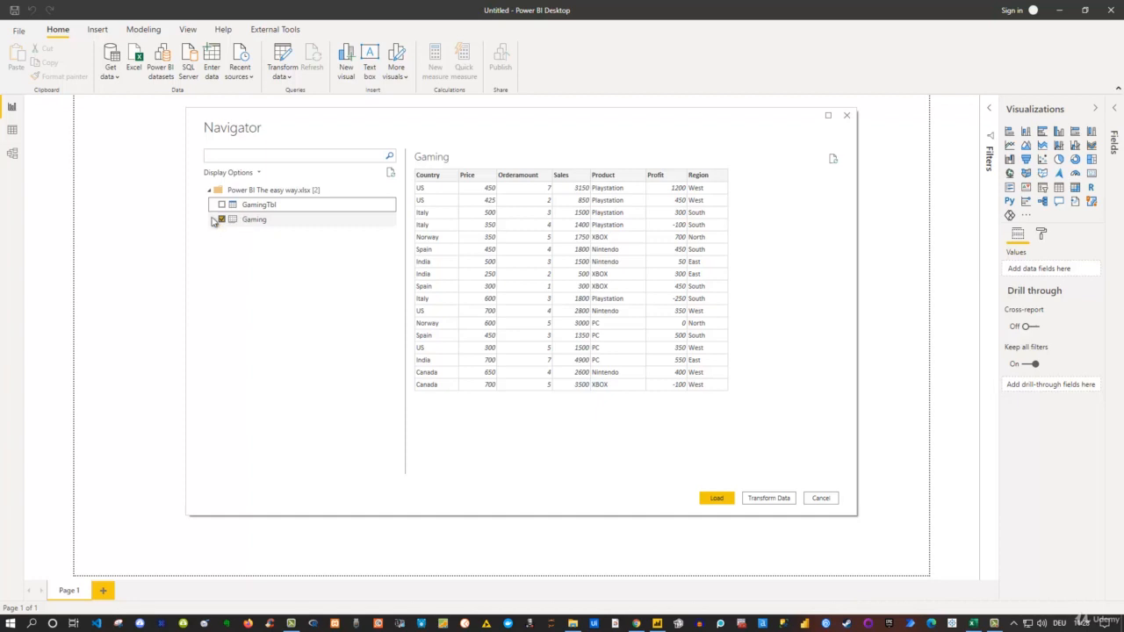
pyautogui.click(221, 219)
pyautogui.click(222, 205)
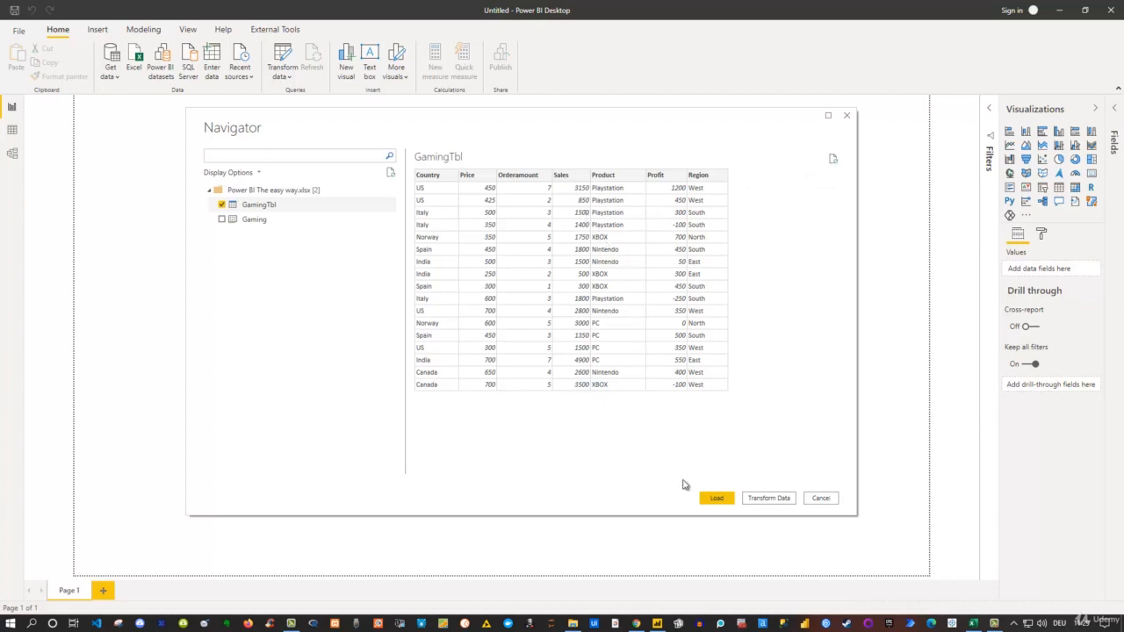
# Load the selected GamingTbl table into the report
pyautogui.click(725, 499)
pyautogui.click(720, 501)
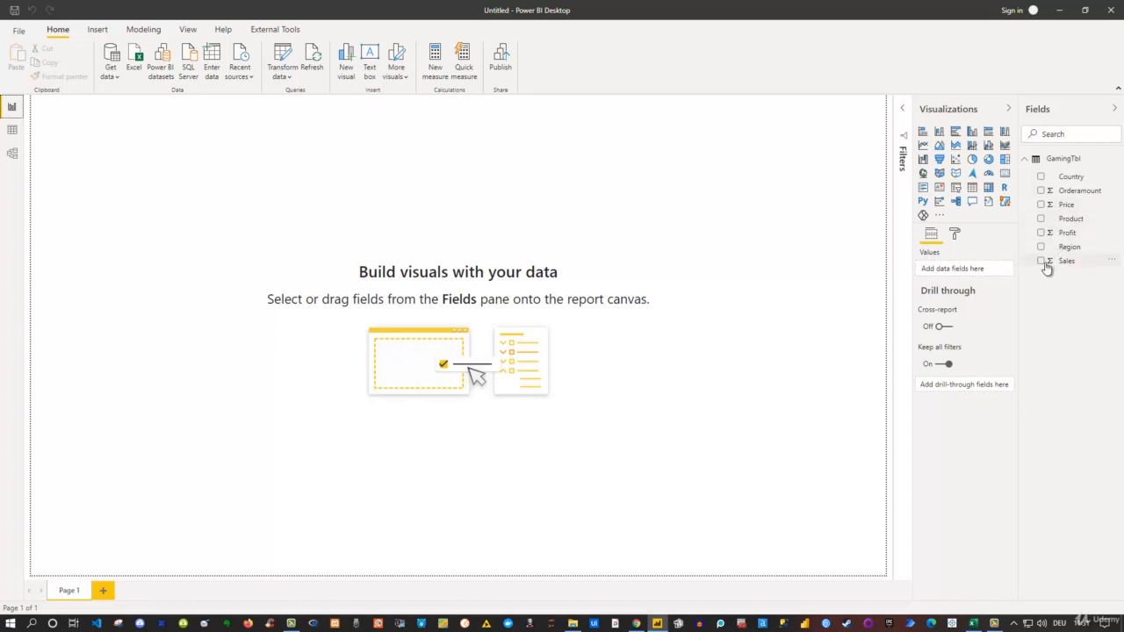
# Inspect the loaded GamingTbl rows and move the table to the middle of the model diagram, returning to the report
pyautogui.click(12, 130)
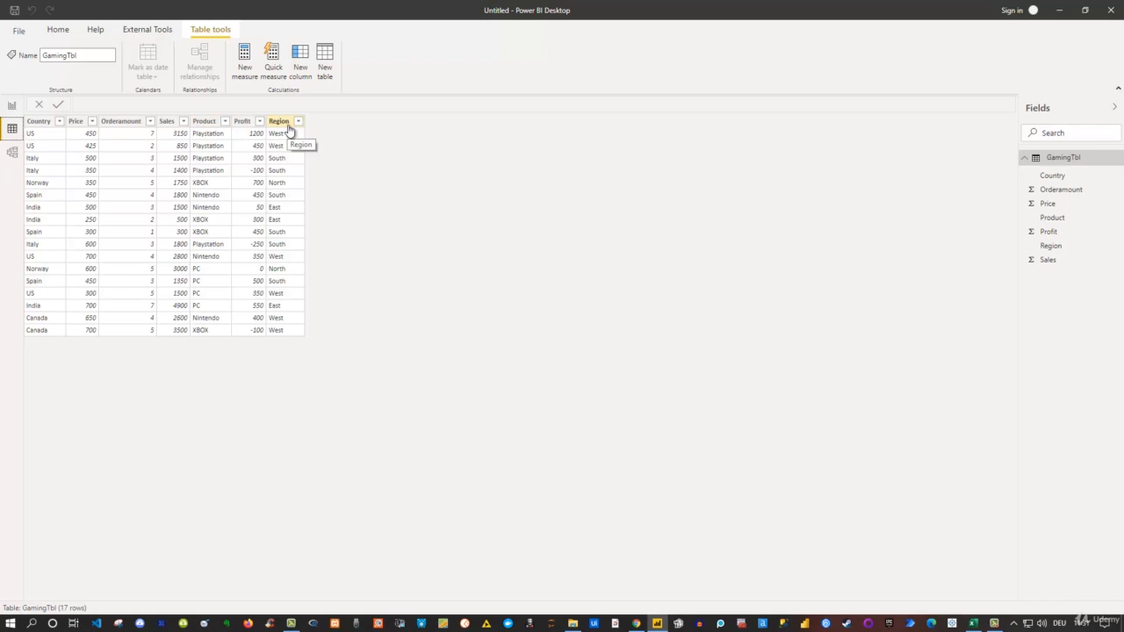
pyautogui.click(12, 155)
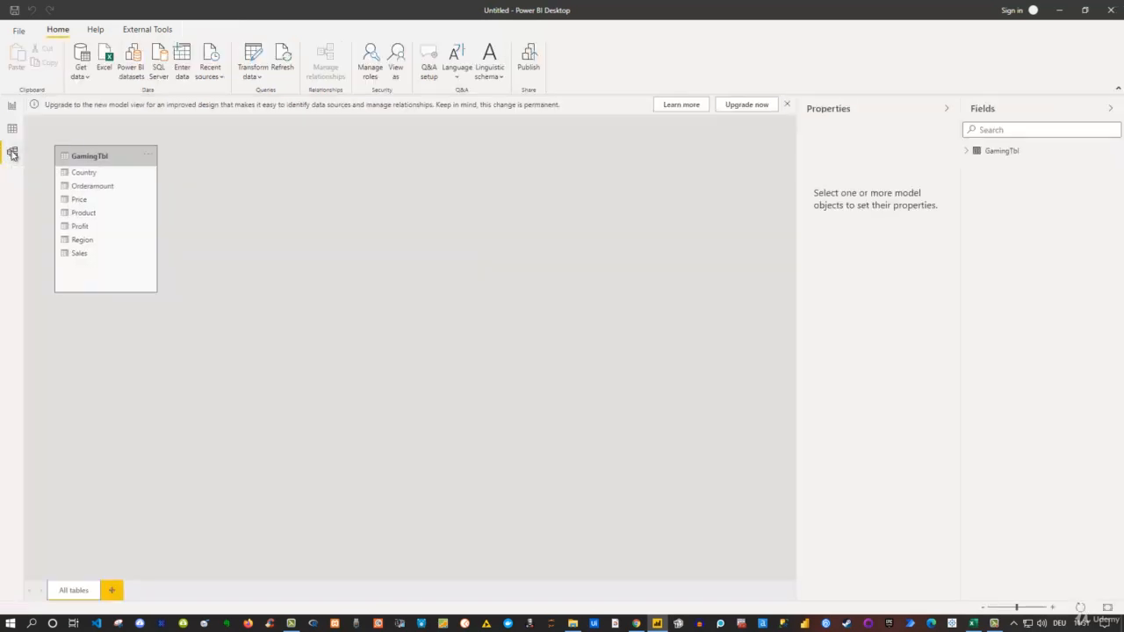
pyautogui.moveTo(112, 156); pyautogui.dragTo(412, 196)
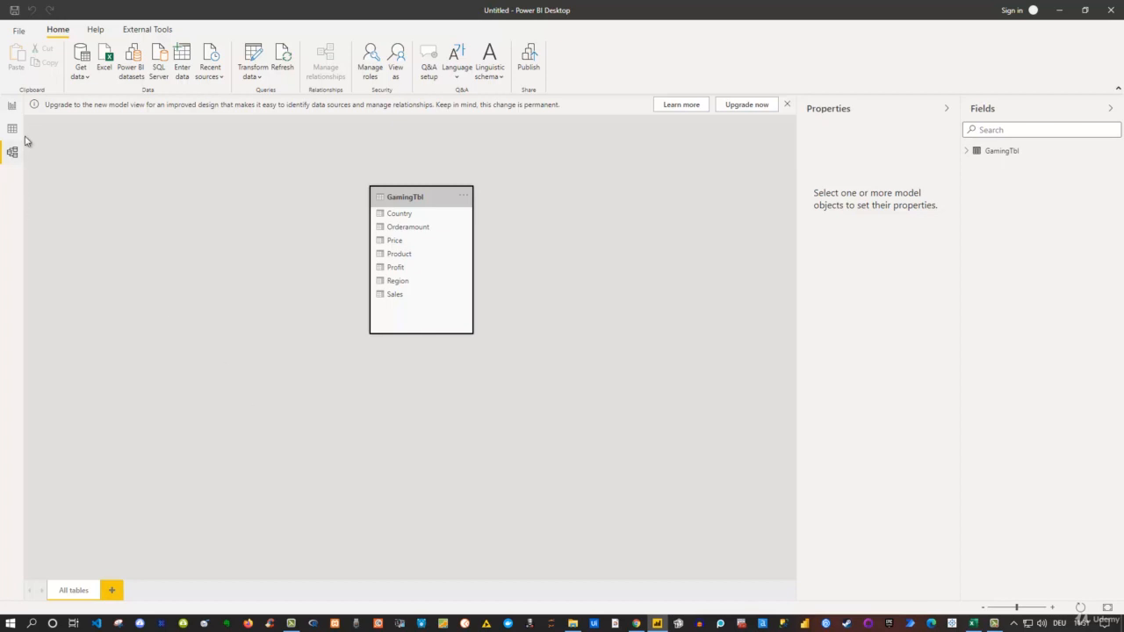
pyautogui.click(11, 107)
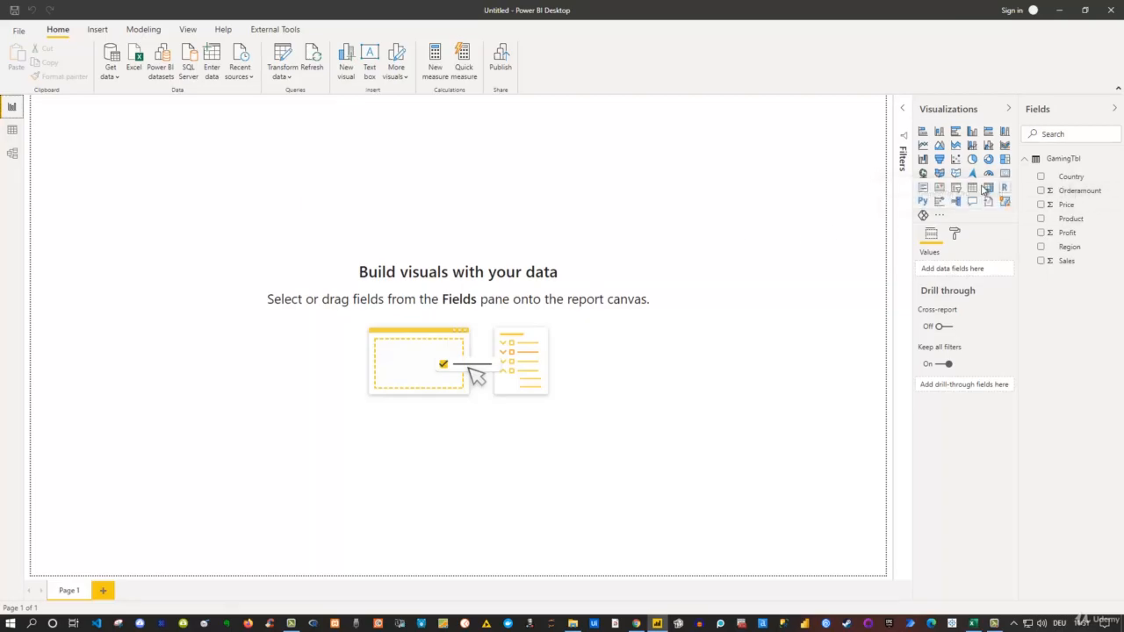
# Try out a clustered column chart of Sales, including moving and shrinking it on the canvas, and delete it
pyautogui.click(972, 133)
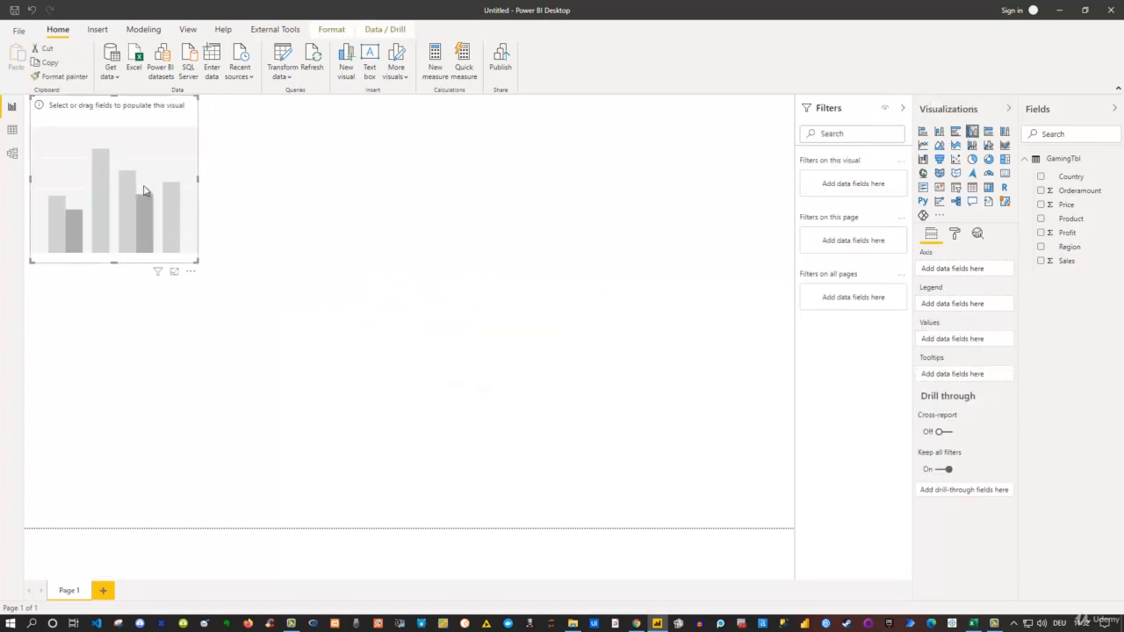
pyautogui.click(1042, 261)
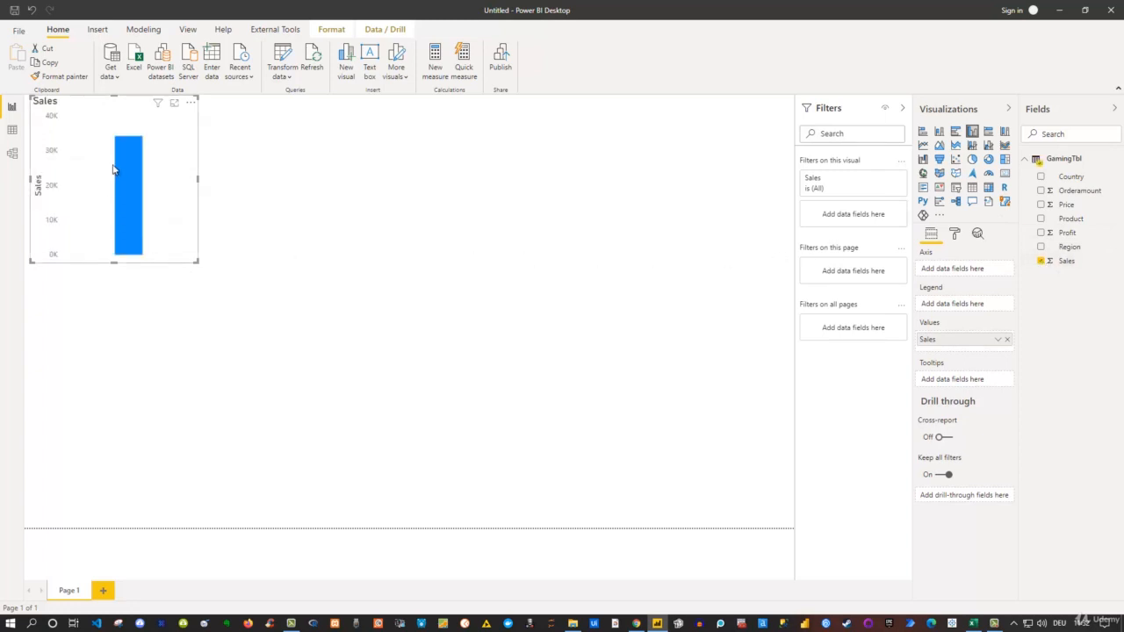
pyautogui.moveTo(133, 124); pyautogui.dragTo(210, 149)
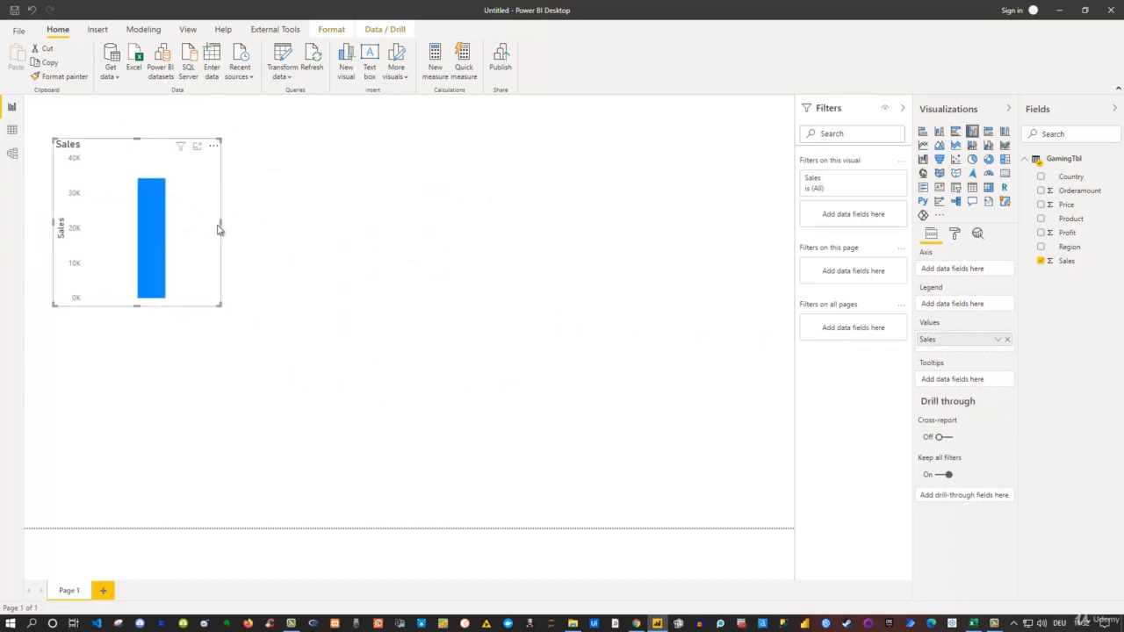
pyautogui.moveTo(220, 302); pyautogui.dragTo(218, 278)
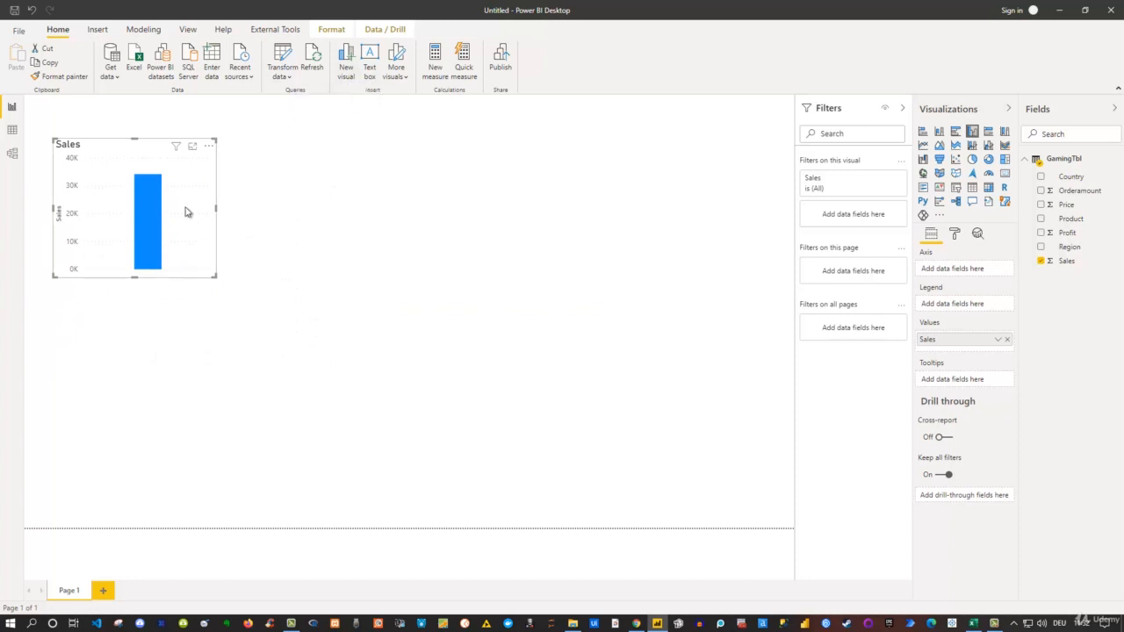
pyautogui.press('Delete')
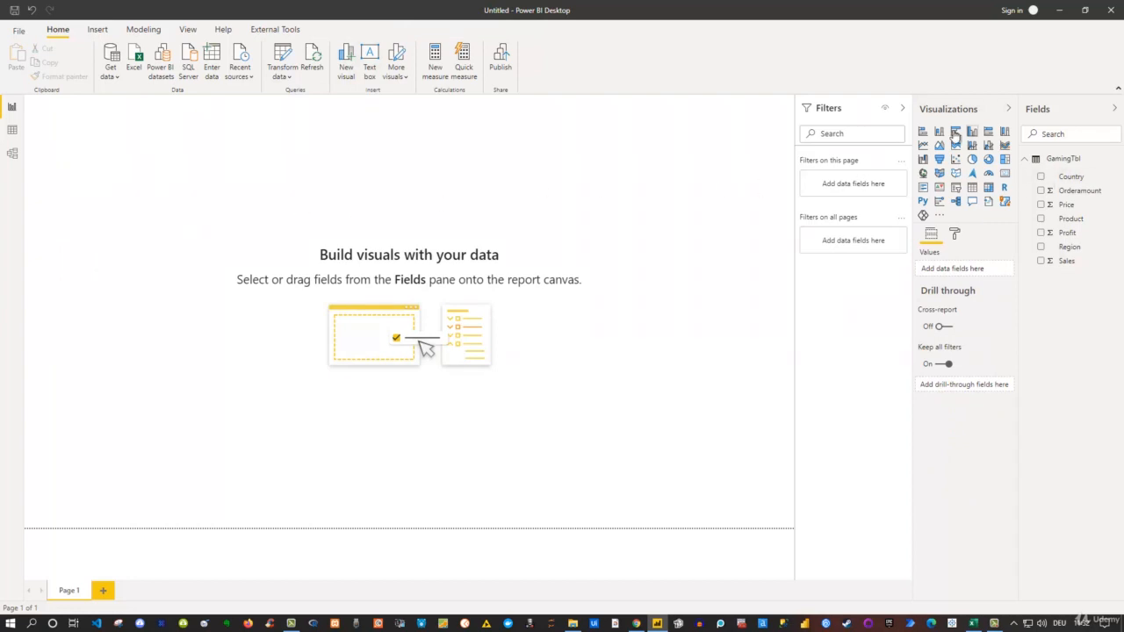
# Try out a donut chart of Sales on the report page and delete it
pyautogui.click(988, 160)
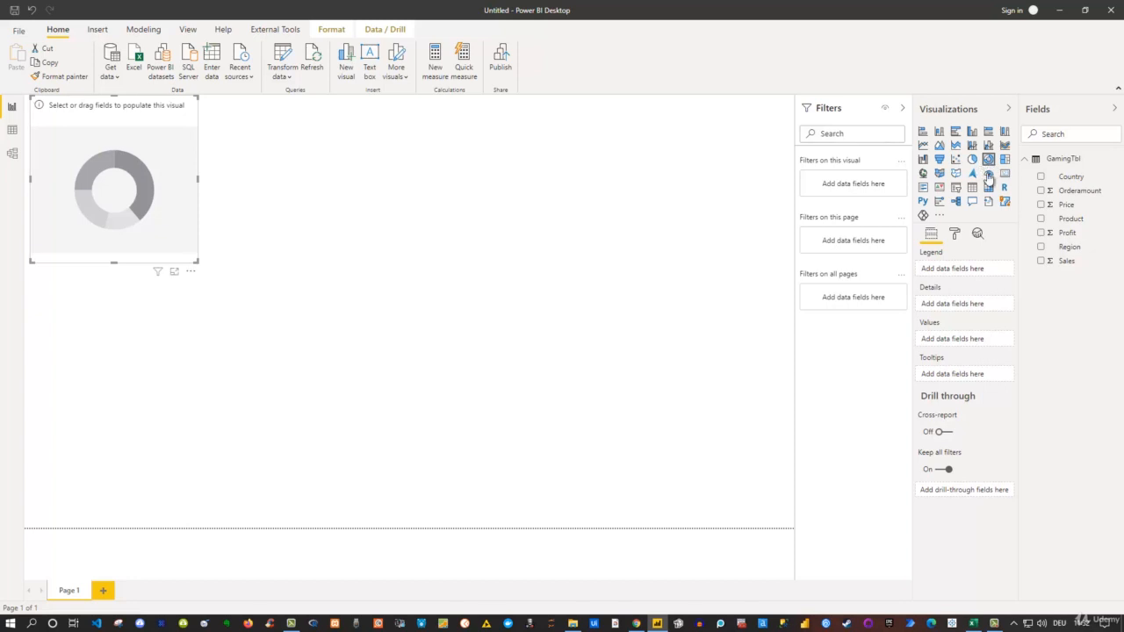
pyautogui.click(1041, 262)
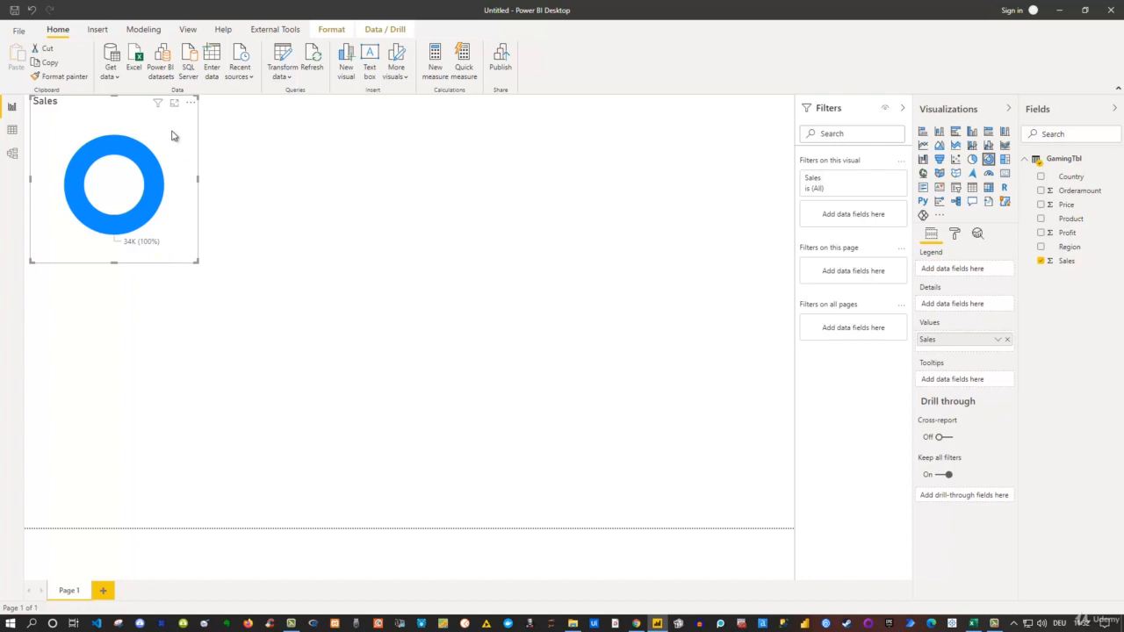
pyautogui.press('Delete')
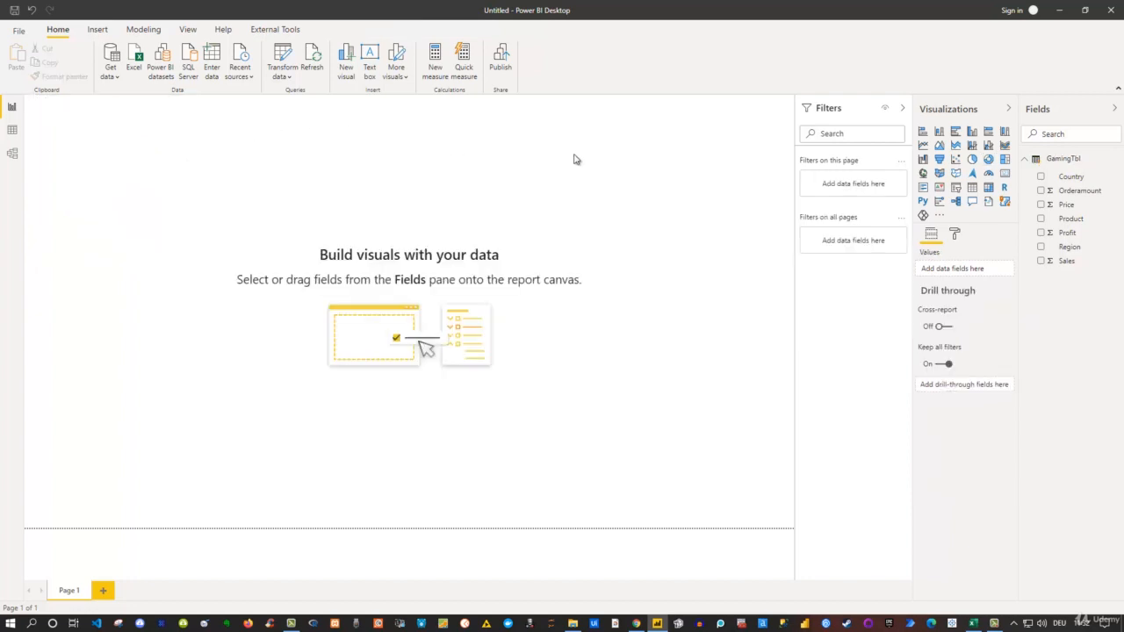
# Create two separate column charts on the report page, one for Sales and one for Profit
pyautogui.click(1041, 262)
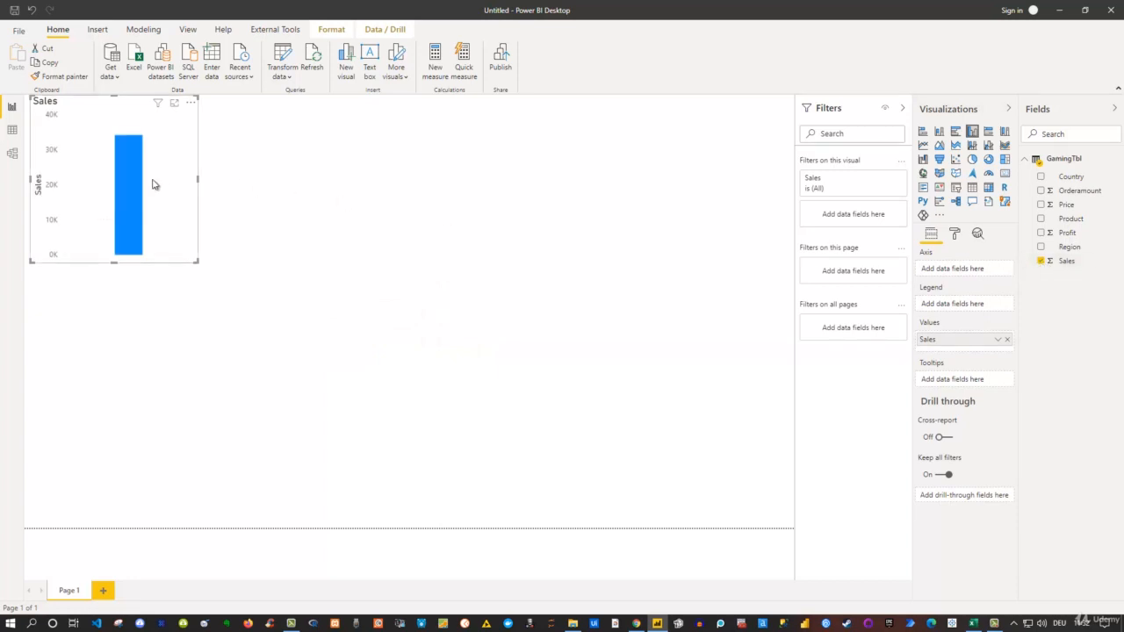
pyautogui.click(385, 242)
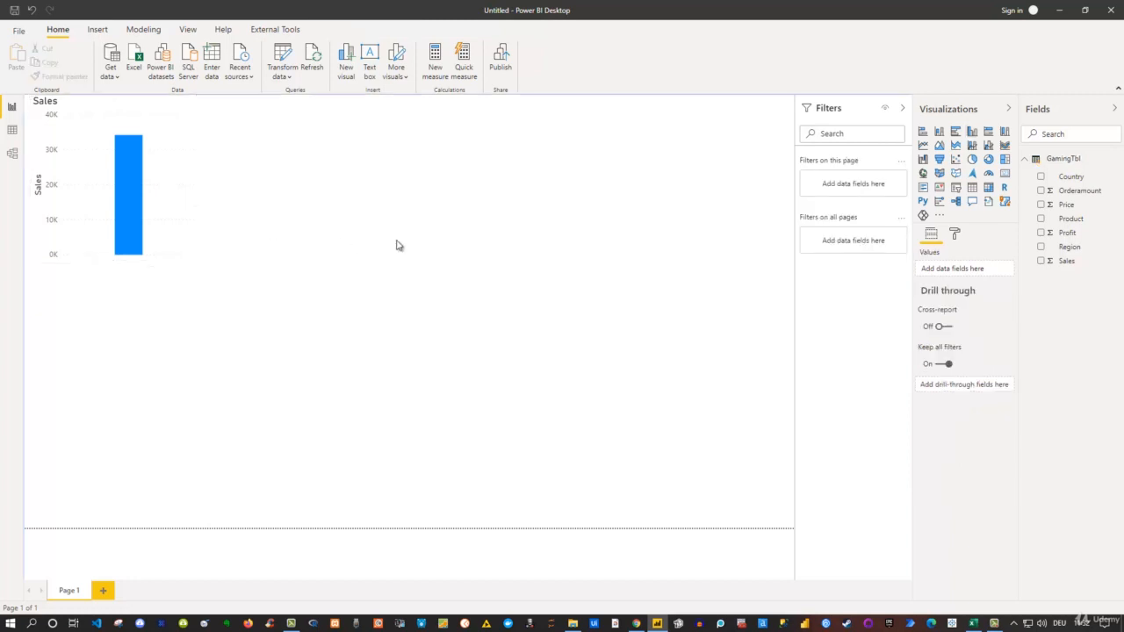
pyautogui.click(1041, 233)
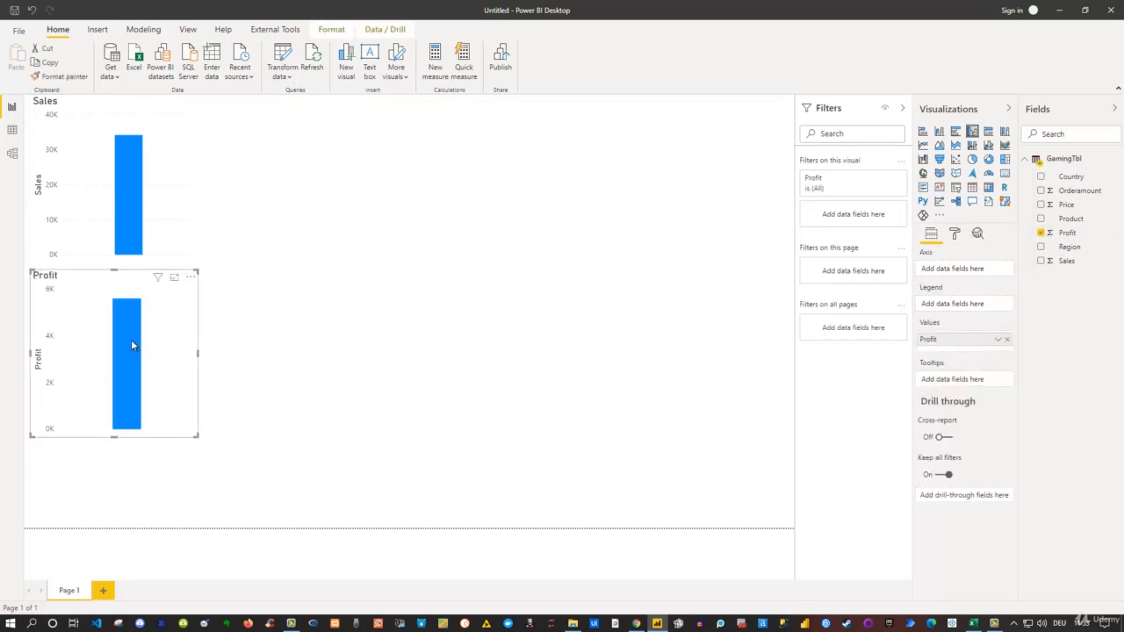
pyautogui.moveTo(132, 342)
pyautogui.click(528, 284)
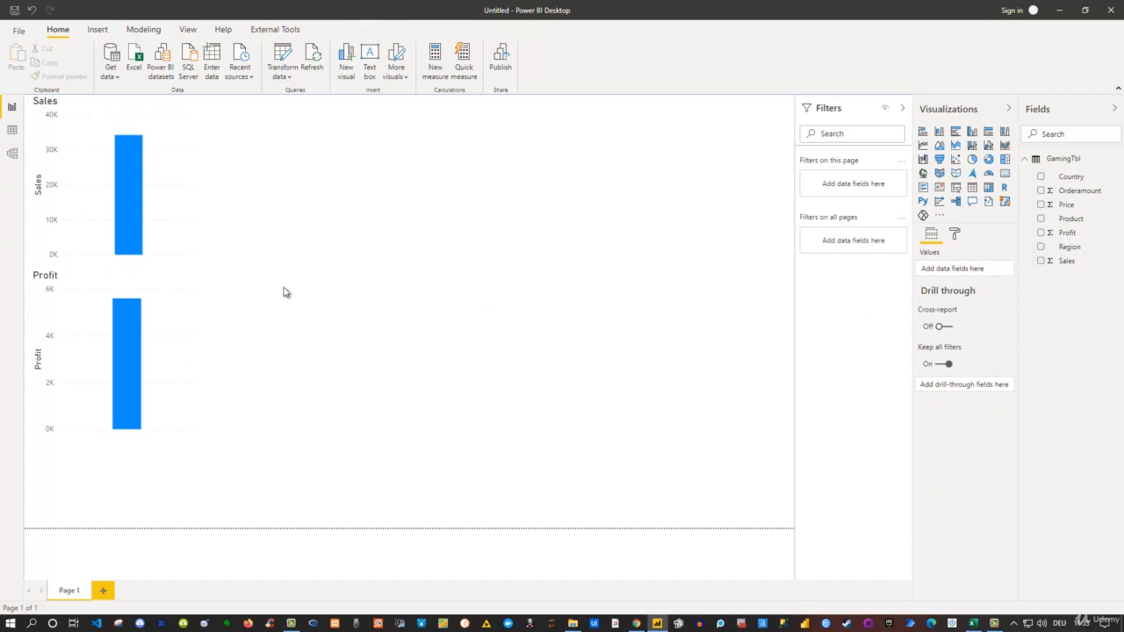
# Convert the Profit column chart on the report page into a pie chart
pyautogui.click(168, 348)
pyautogui.rightClick(167, 349)
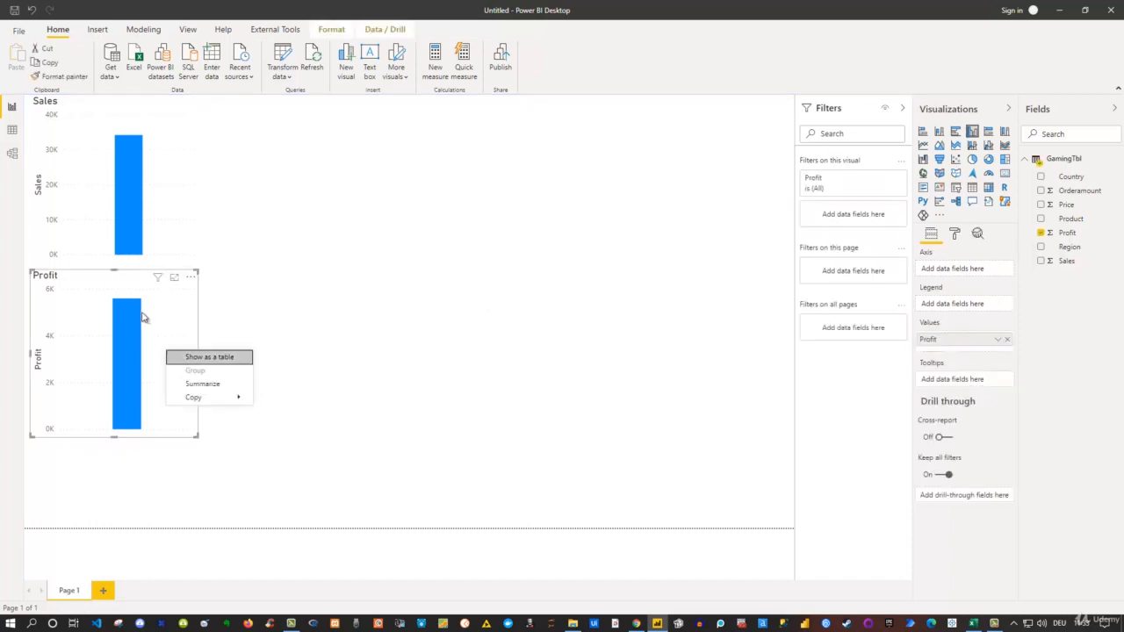
pyautogui.click(158, 313)
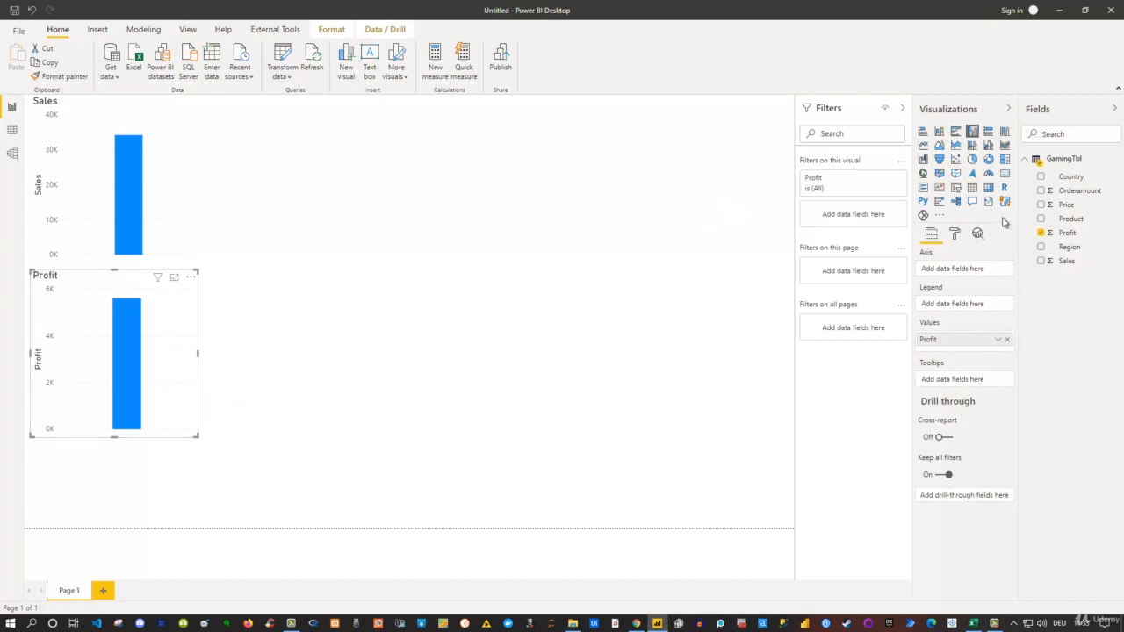
pyautogui.click(973, 162)
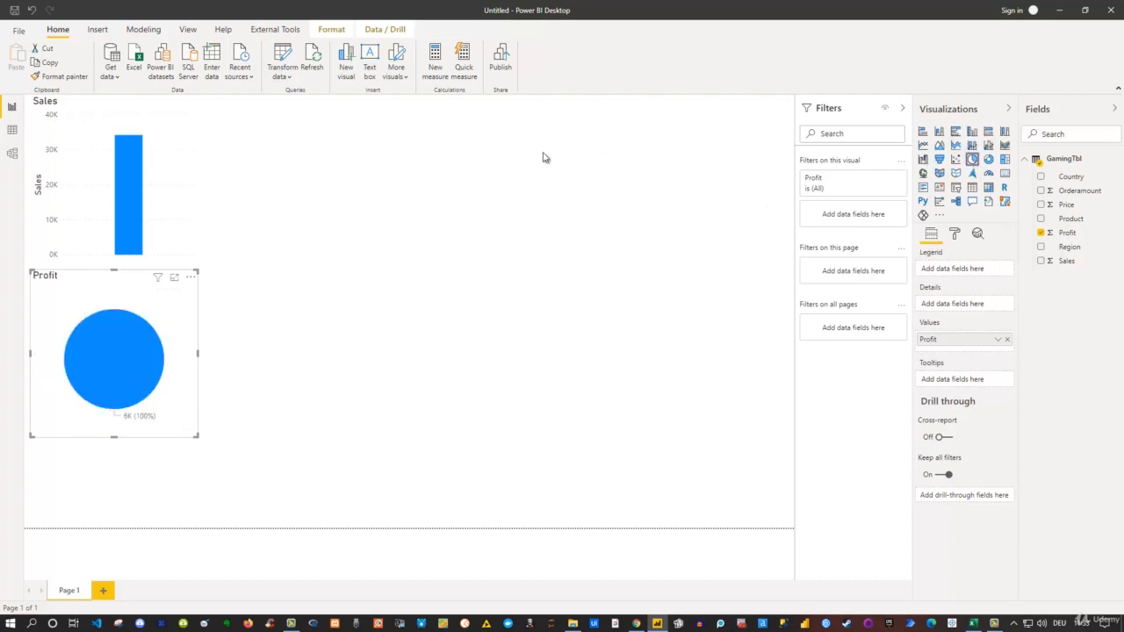
pyautogui.moveTo(149, 326)
pyautogui.click(591, 282)
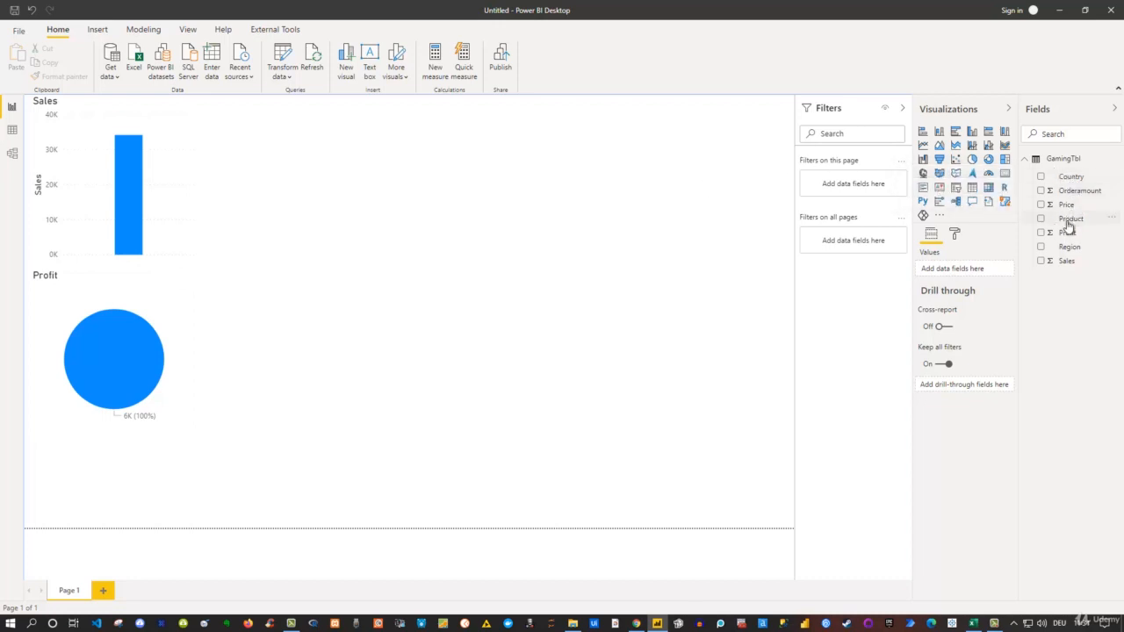
# Add a table visual of Product near the middle of the report page, sized about 272 by 288
pyautogui.click(1041, 219)
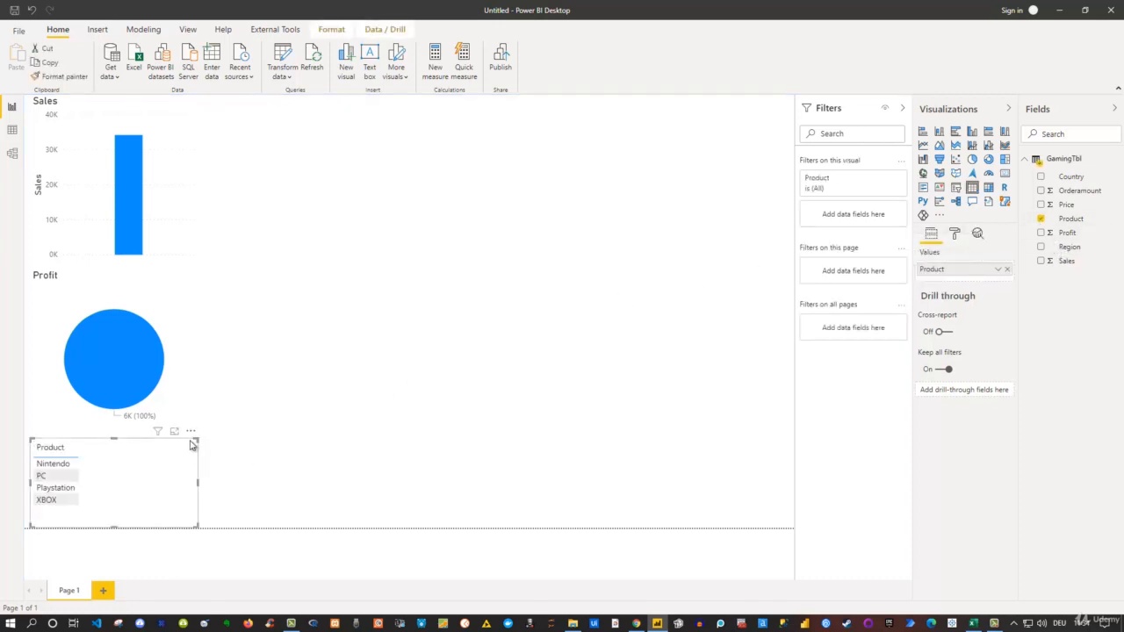
pyautogui.moveTo(193, 439); pyautogui.dragTo(515, 158)
pyautogui.moveTo(516, 250); pyautogui.dragTo(515, 331)
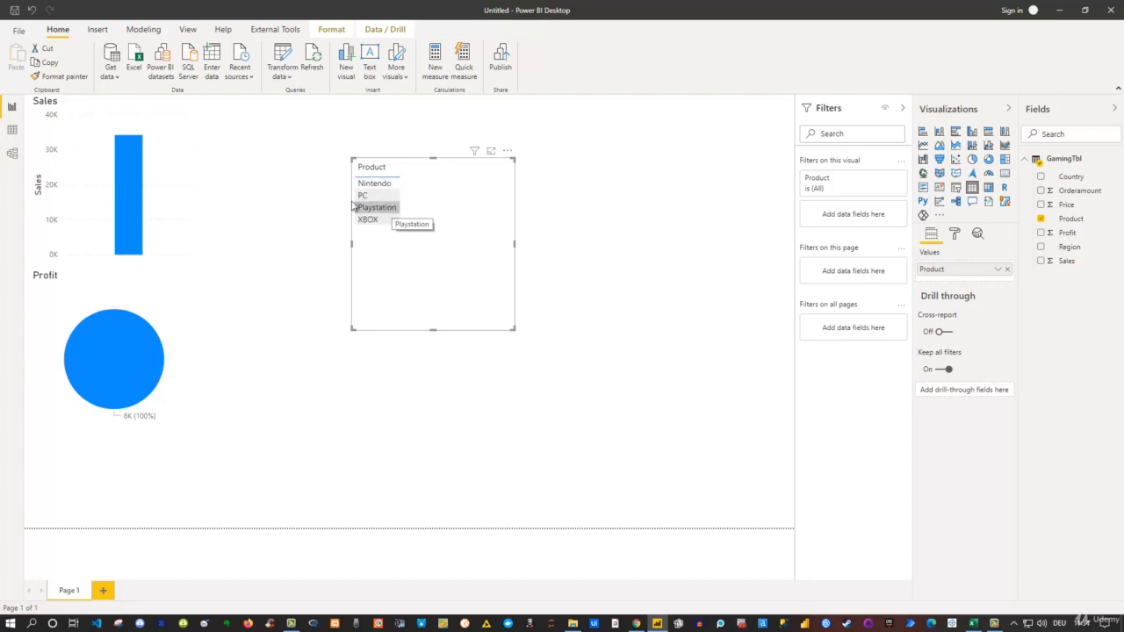
# Check the GamingTbl source rows, and add the Sales and Profit fields to the Product table visual
pyautogui.click(13, 130)
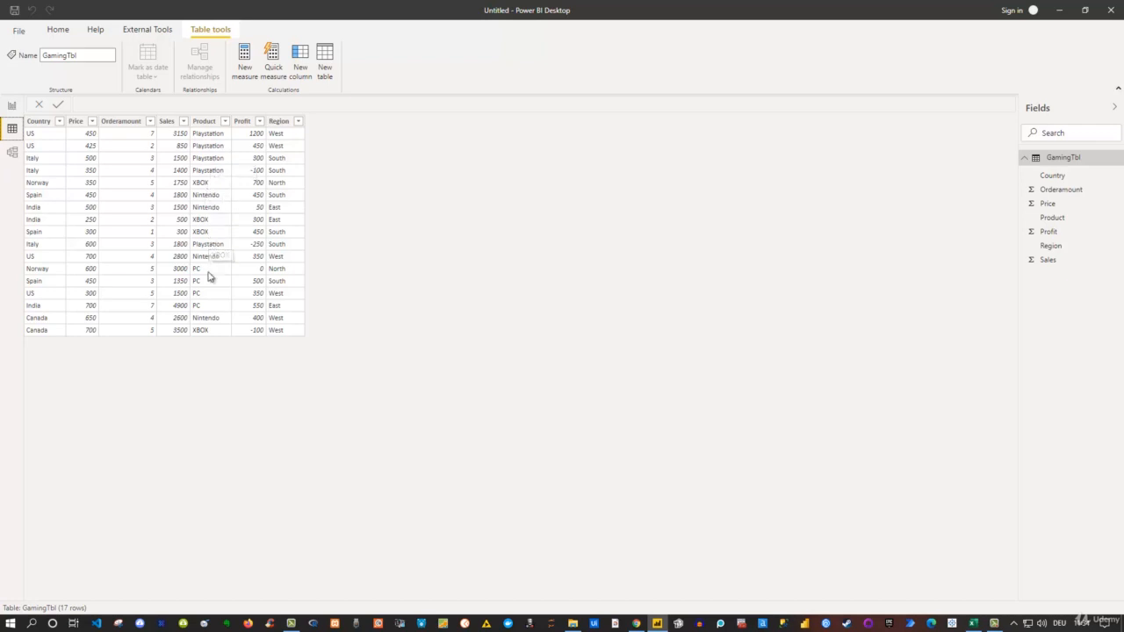
pyautogui.click(14, 107)
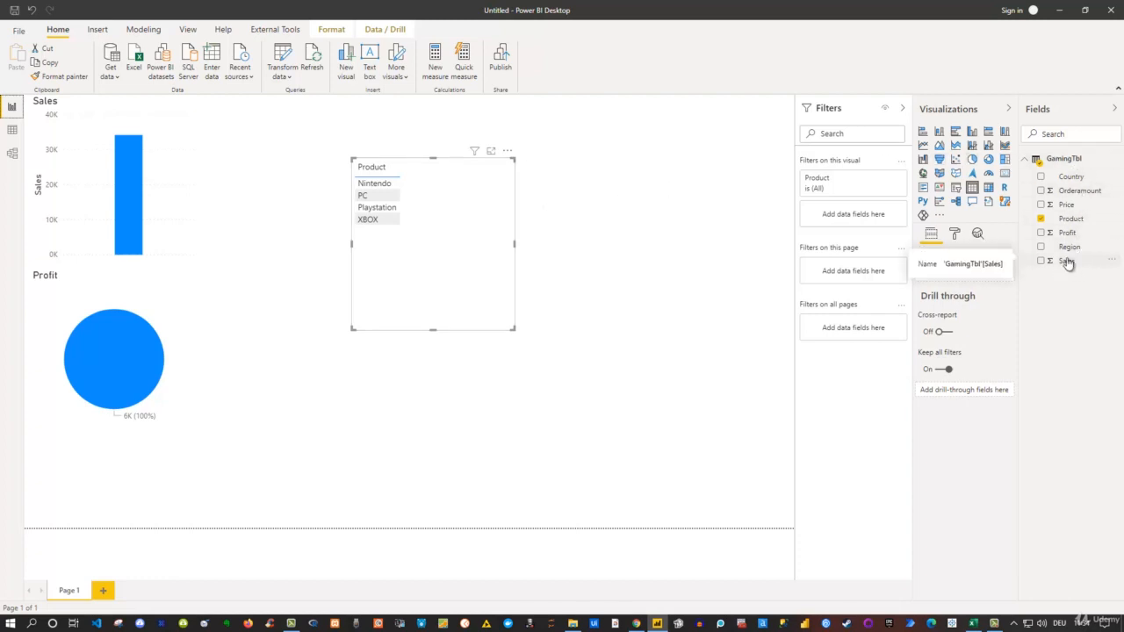
pyautogui.moveTo(1068, 265); pyautogui.dragTo(966, 282)
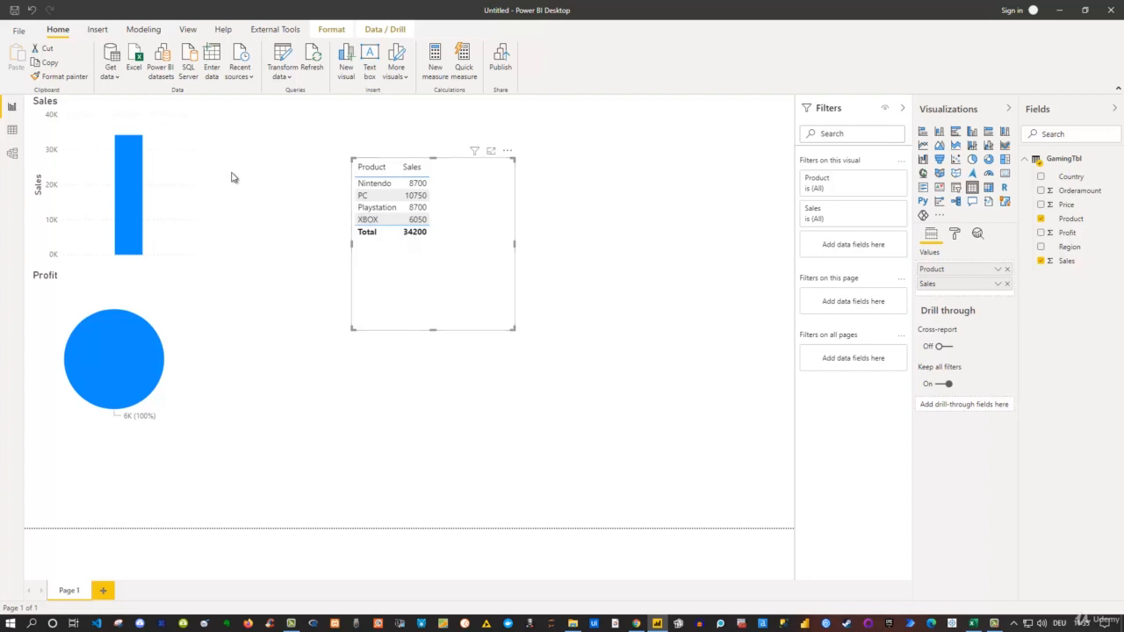
pyautogui.moveTo(131, 174)
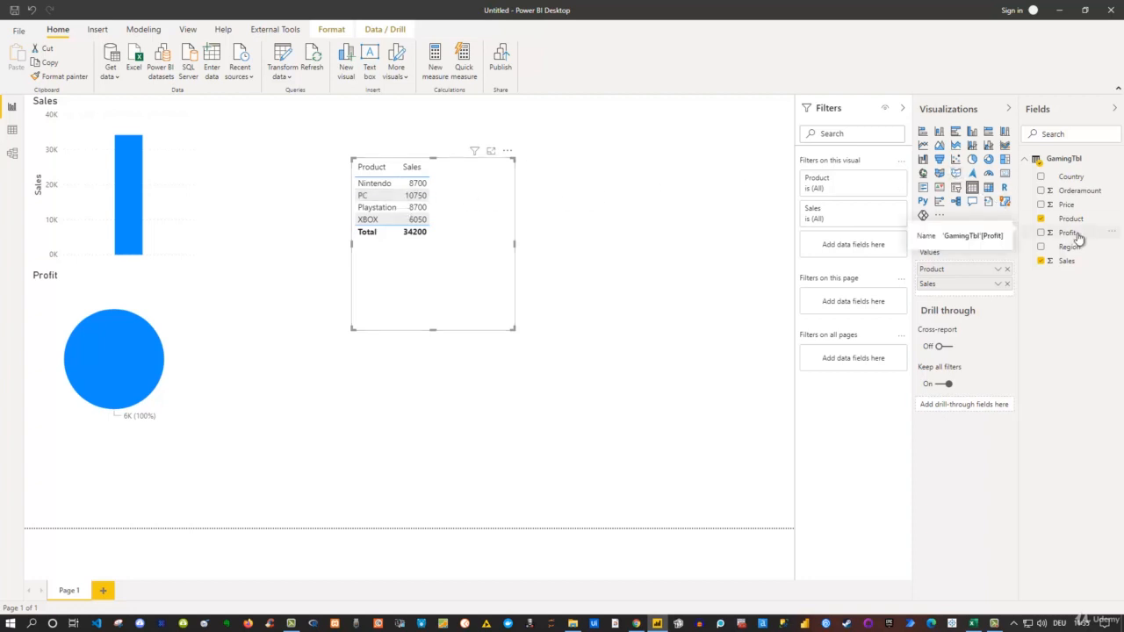
pyautogui.moveTo(1078, 238); pyautogui.dragTo(976, 290)
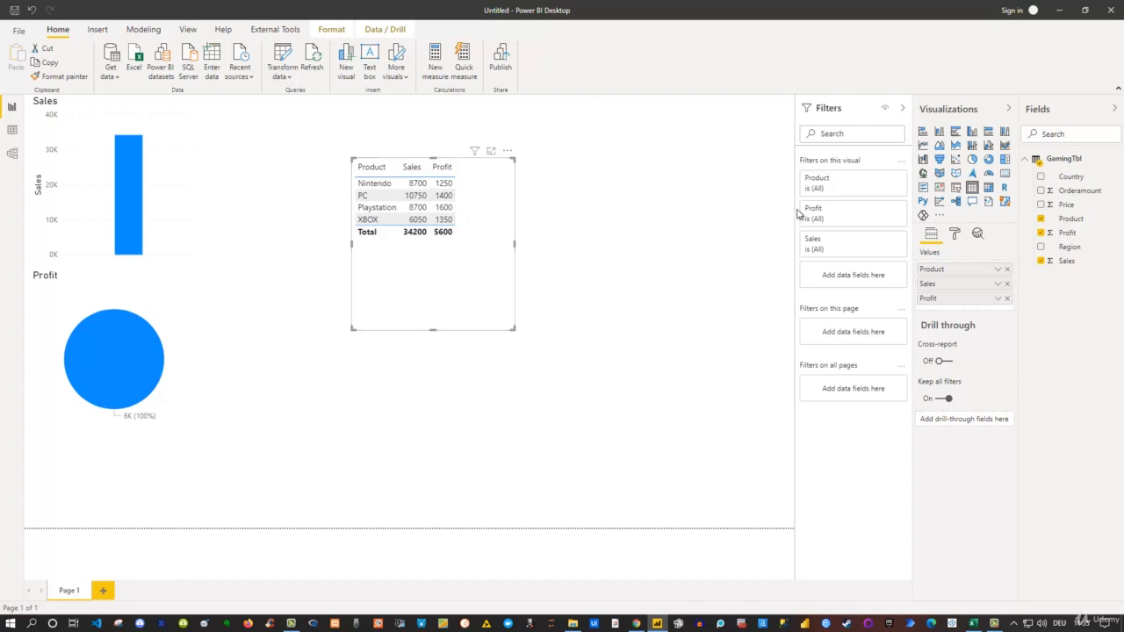
# Try out removing the Profit field from the Product table visual and adding it back
pyautogui.click(1008, 299)
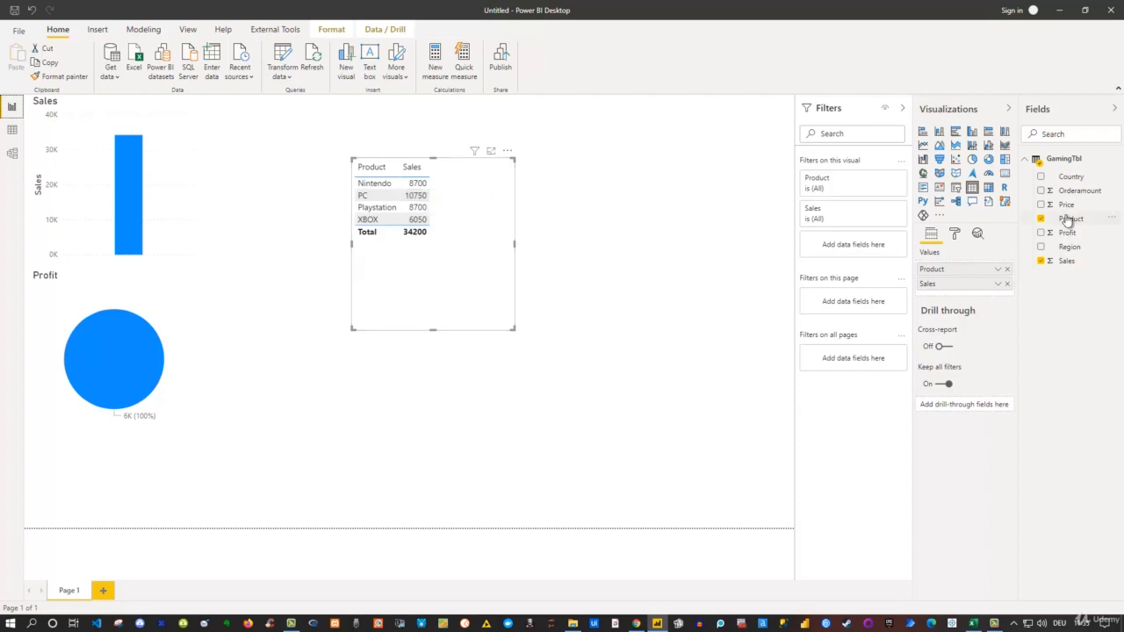
pyautogui.moveTo(1076, 236); pyautogui.dragTo(1048, 241)
pyautogui.click(1042, 235)
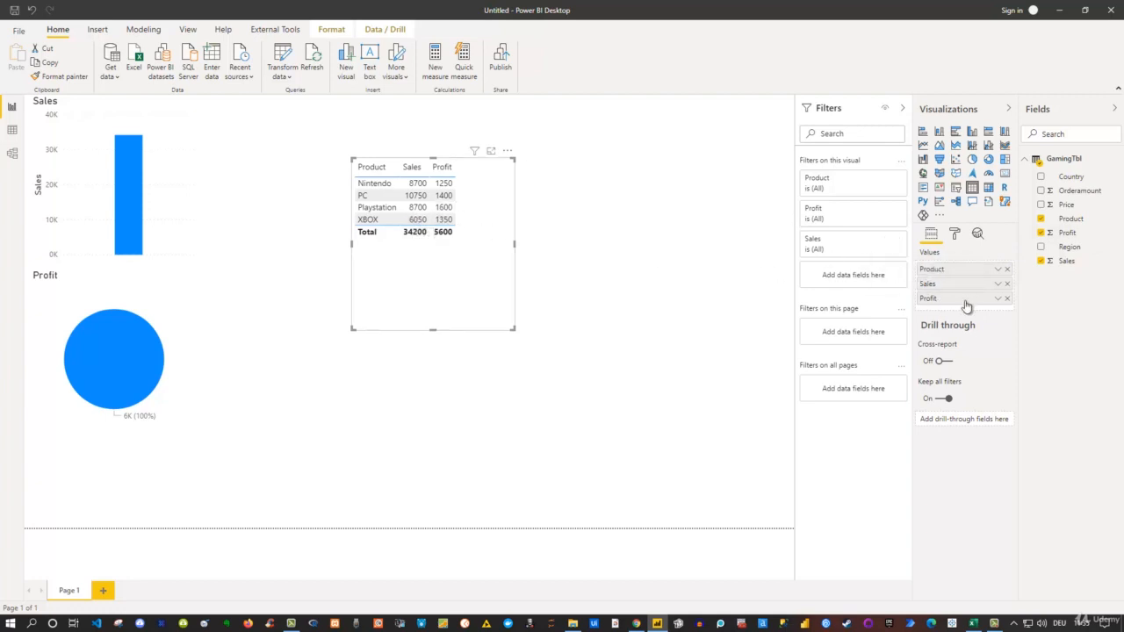
# Reorder the table visual's values so that Profit comes before Sales
pyautogui.moveTo(964, 302); pyautogui.dragTo(969, 283)
pyautogui.moveTo(968, 285); pyautogui.dragTo(966, 283)
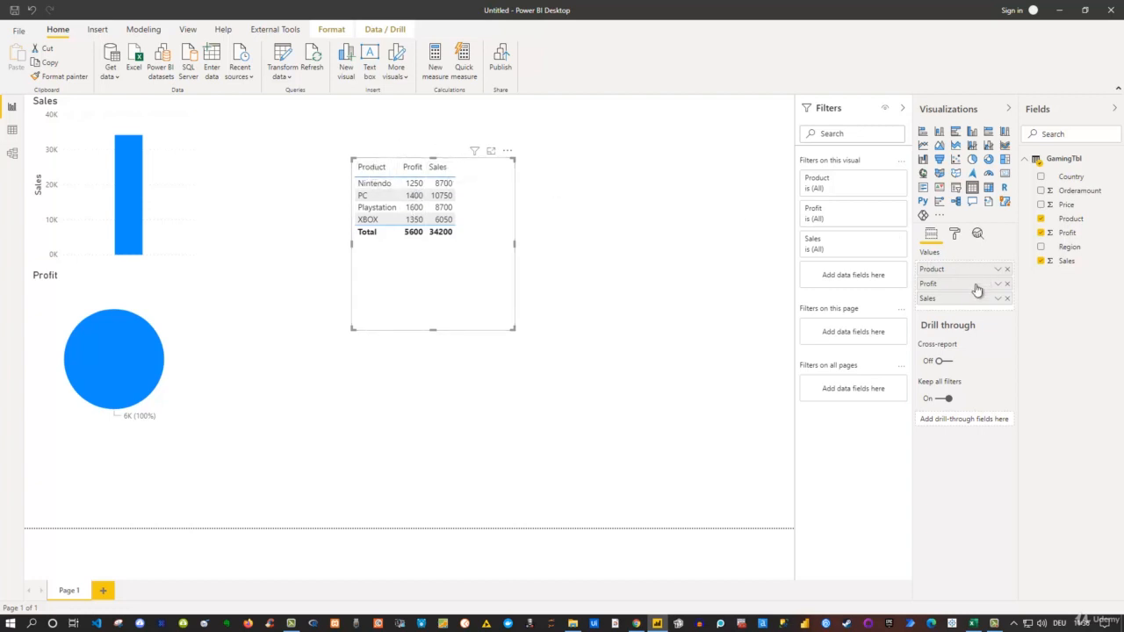
pyautogui.moveTo(978, 290)
pyautogui.mouseDown()
pyautogui.moveTo(980, 303)
pyautogui.moveTo(983, 289)
pyautogui.mouseUp()
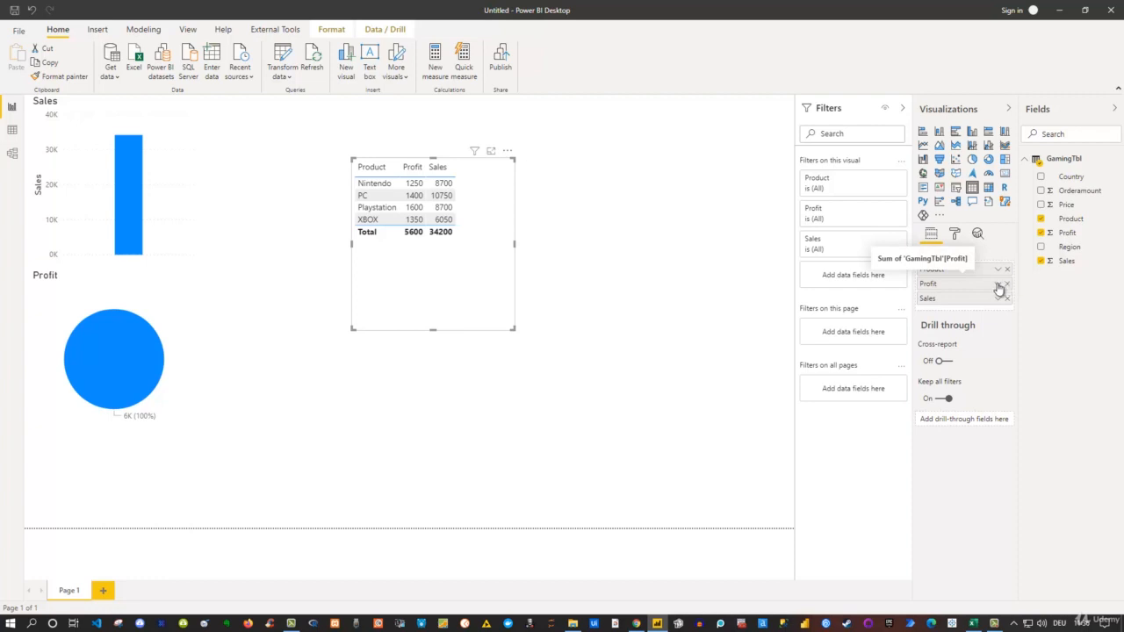
# Look through the aggregation options available for the Profit field of the table visual
pyautogui.click(998, 284)
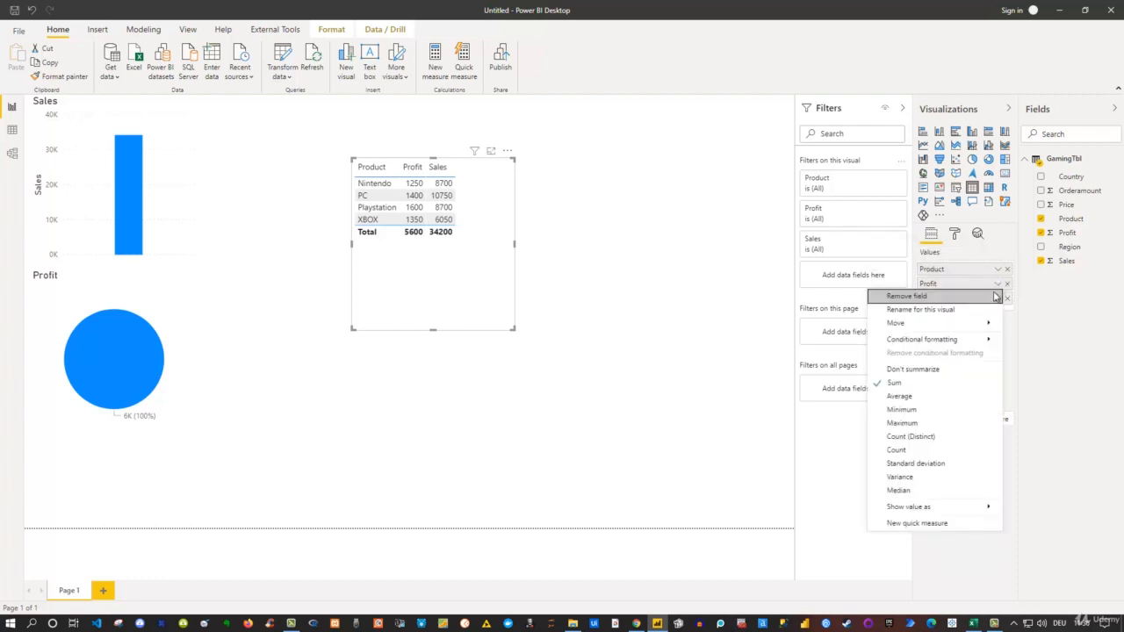
pyautogui.moveTo(983, 323)
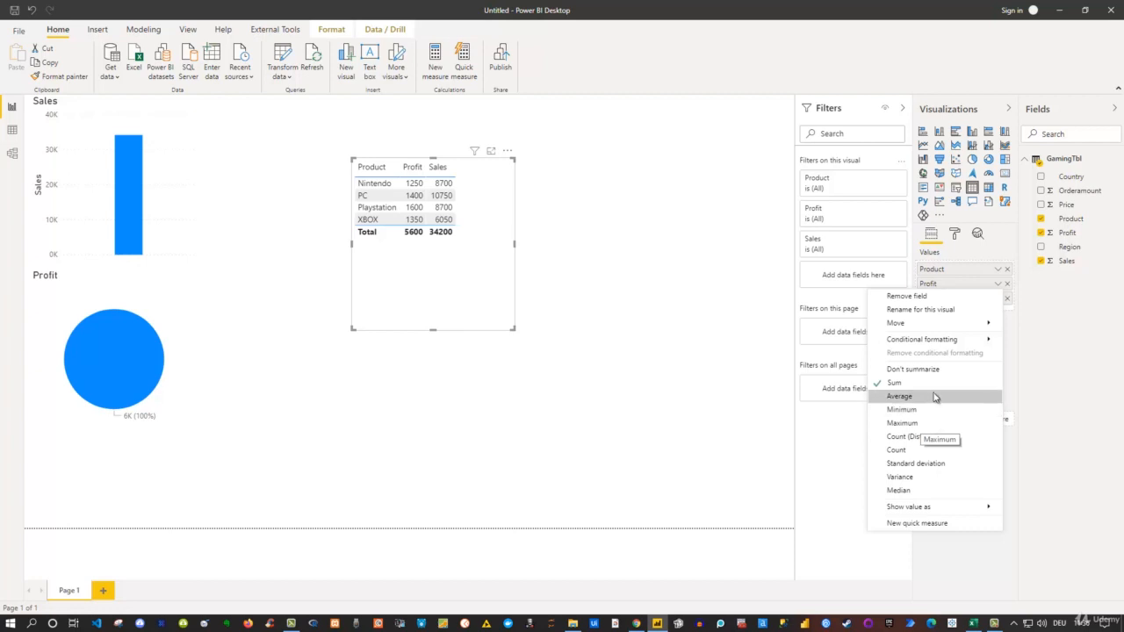
pyautogui.click(721, 280)
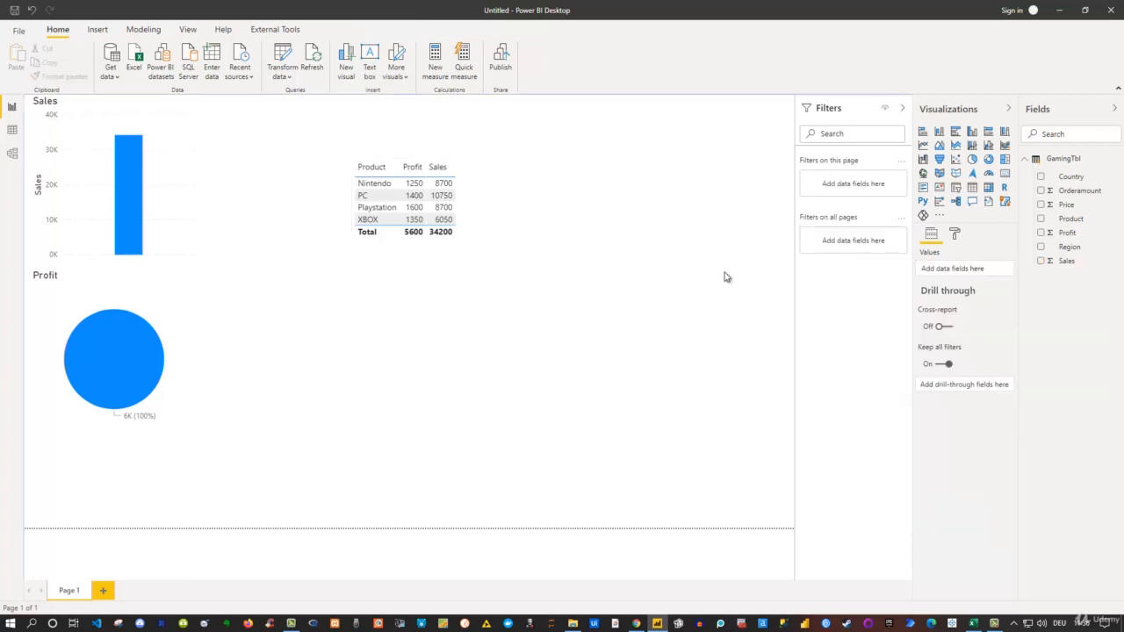
# Compare the totals in the product table with the Sales column chart and the Profit pie chart
pyautogui.rightClick(446, 256)
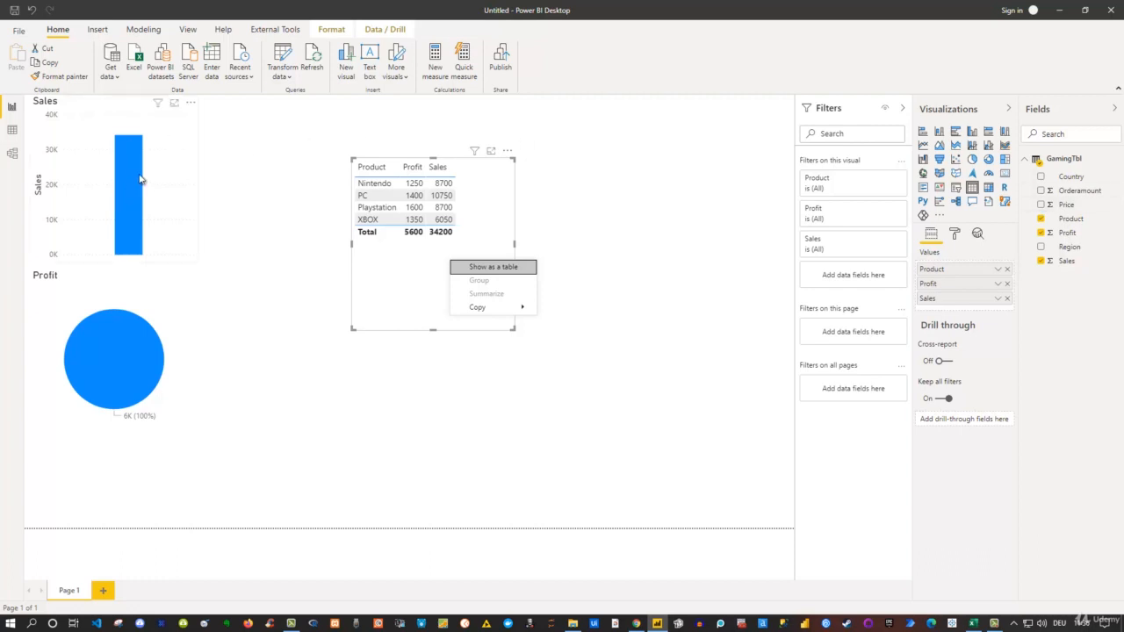
pyautogui.moveTo(128, 166)
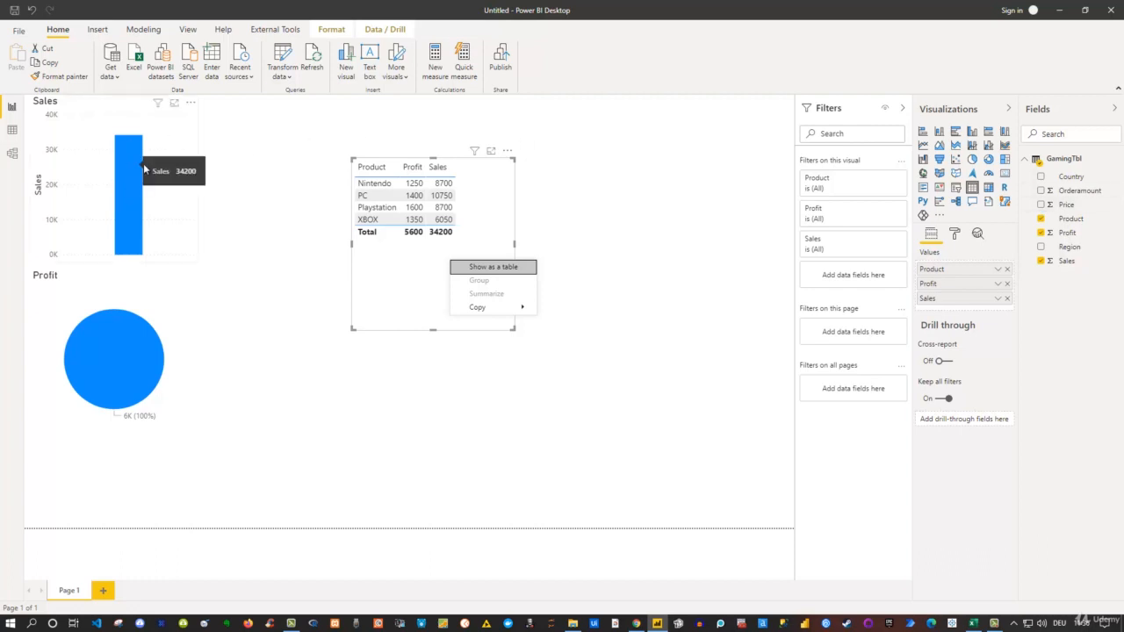
pyautogui.click(386, 256)
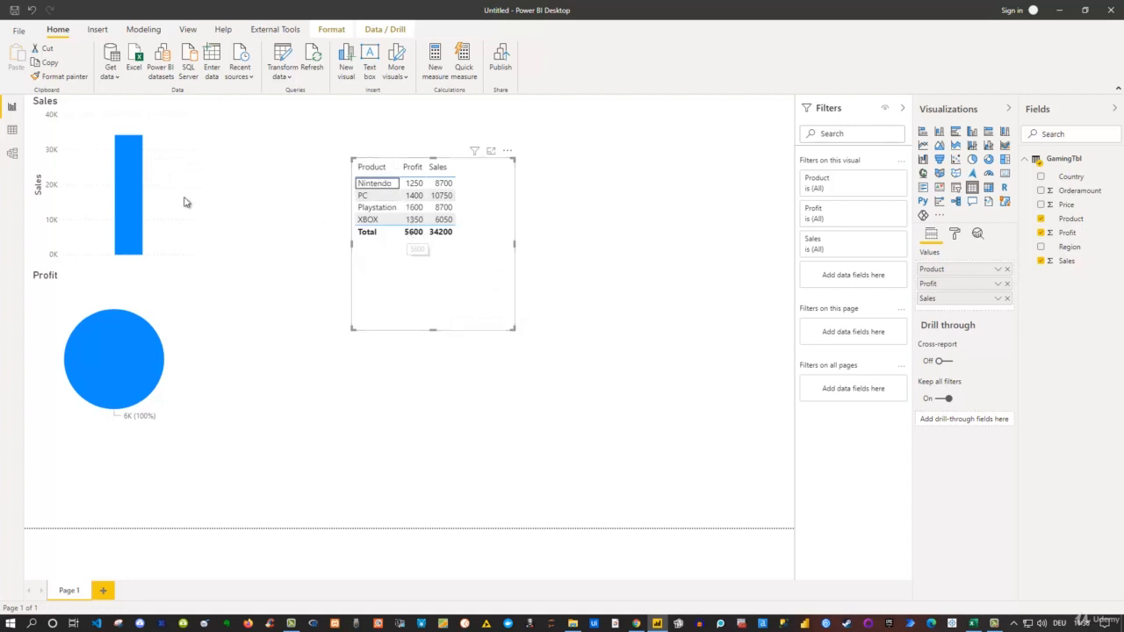
pyautogui.click(166, 203)
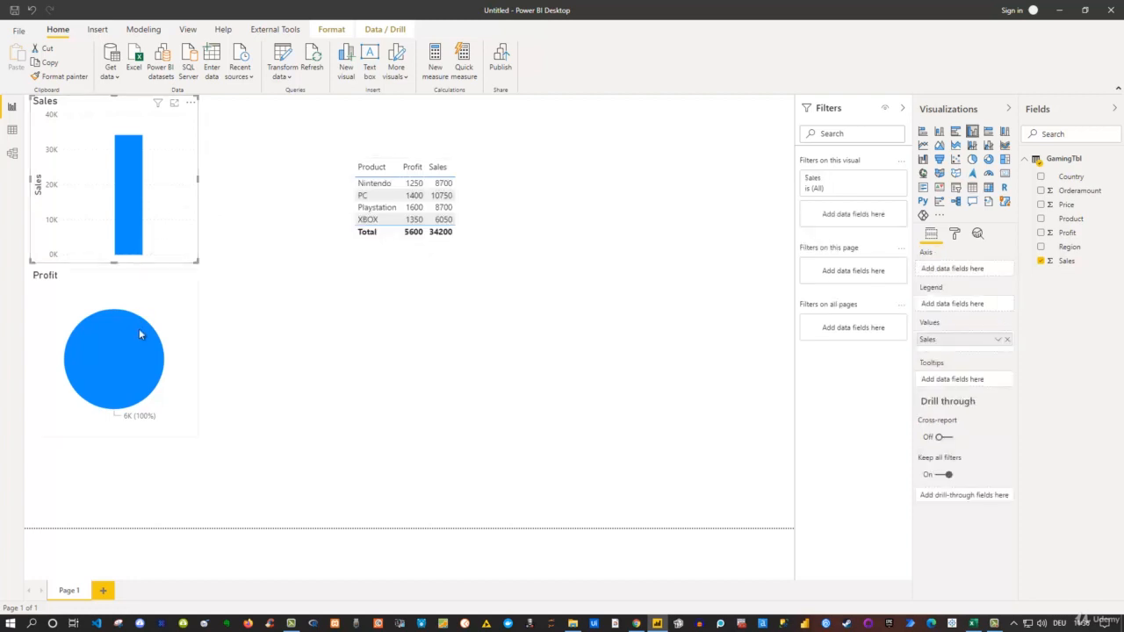
# Look over the product table's general format settings for position and size
pyautogui.click(456, 280)
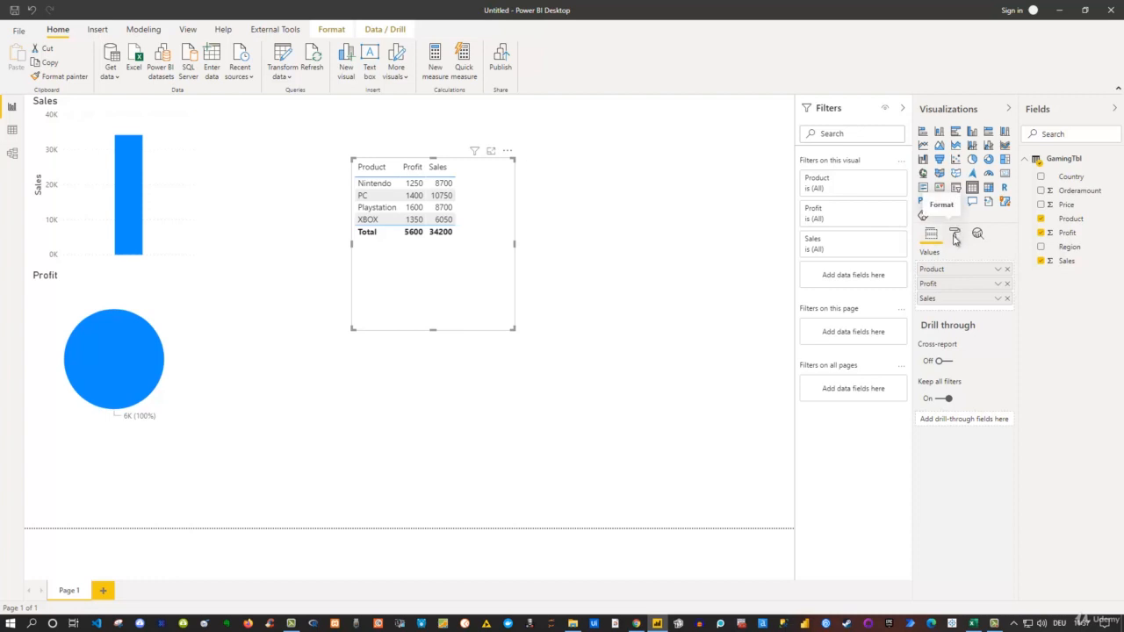
pyautogui.click(955, 237)
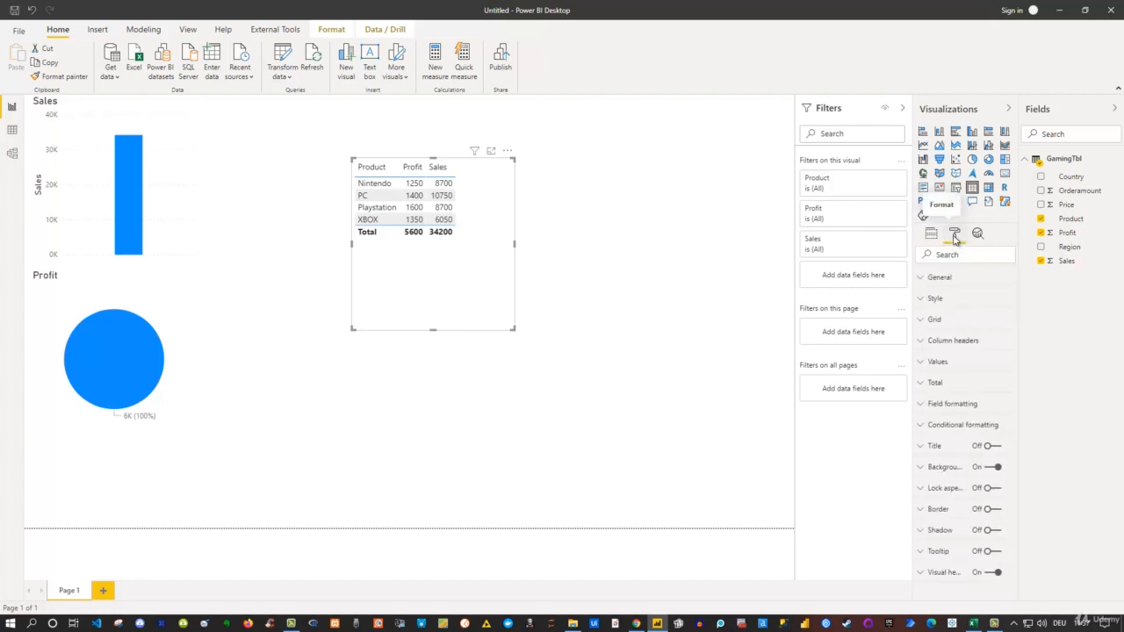
pyautogui.click(922, 279)
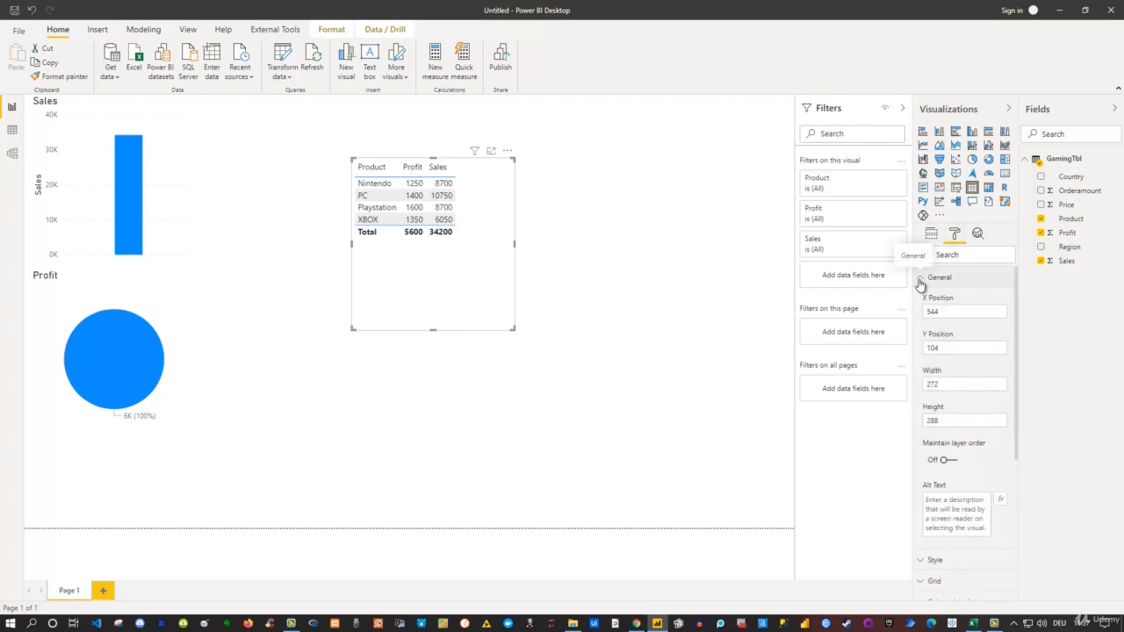
pyautogui.click(920, 281)
# Try out the Alternating rows, Minimal and Sparse styles on the product table and revert to the default style
pyautogui.click(924, 298)
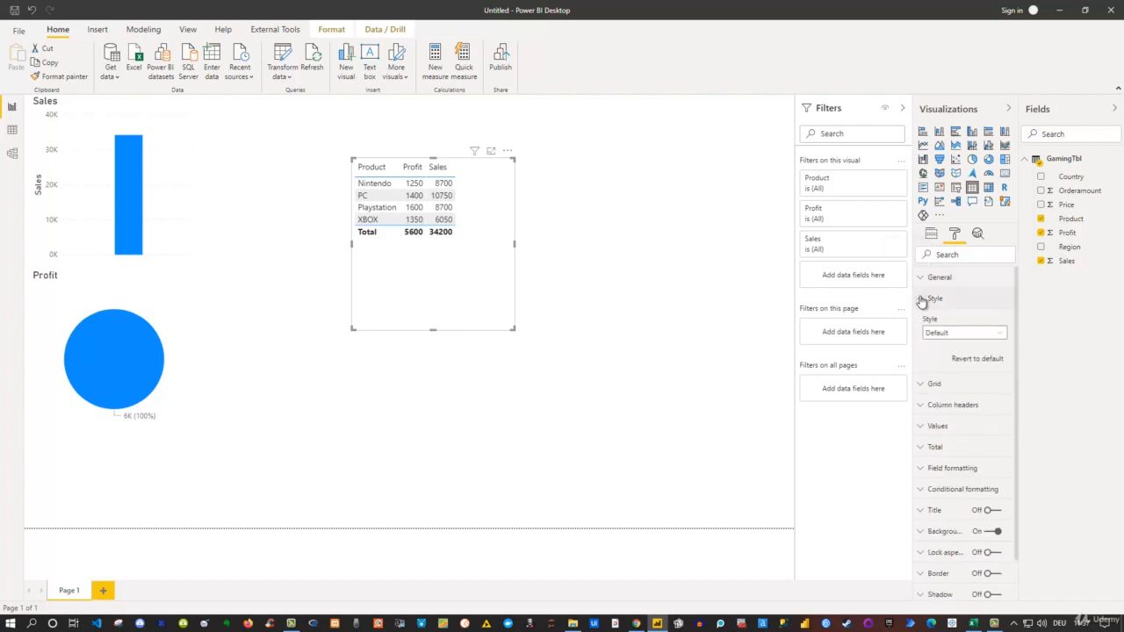
pyautogui.click(960, 334)
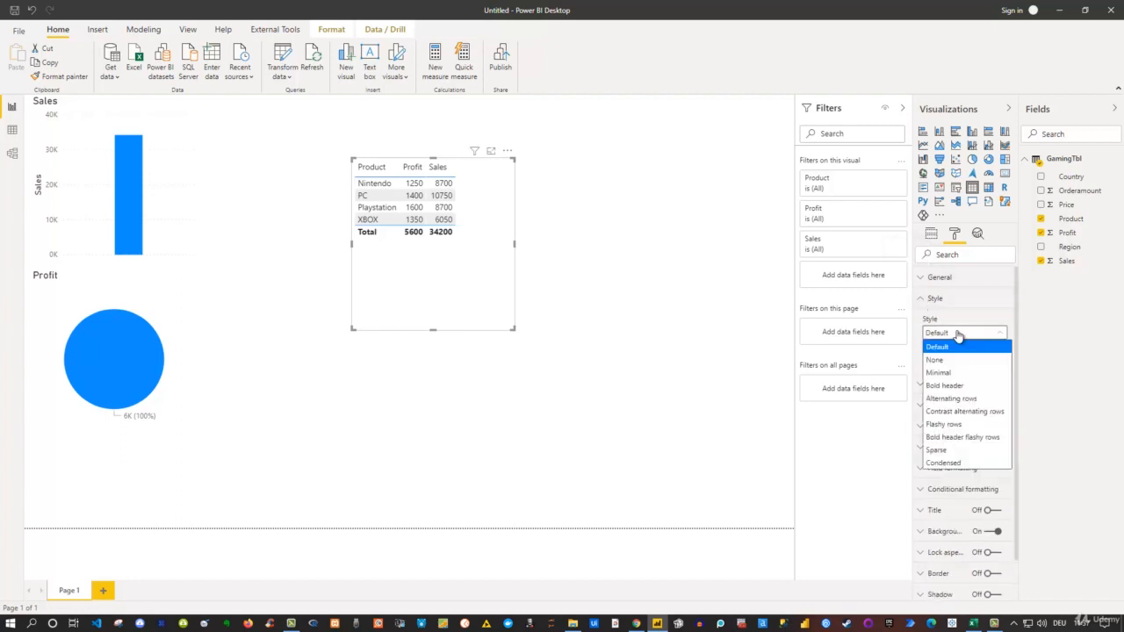
pyautogui.click(955, 398)
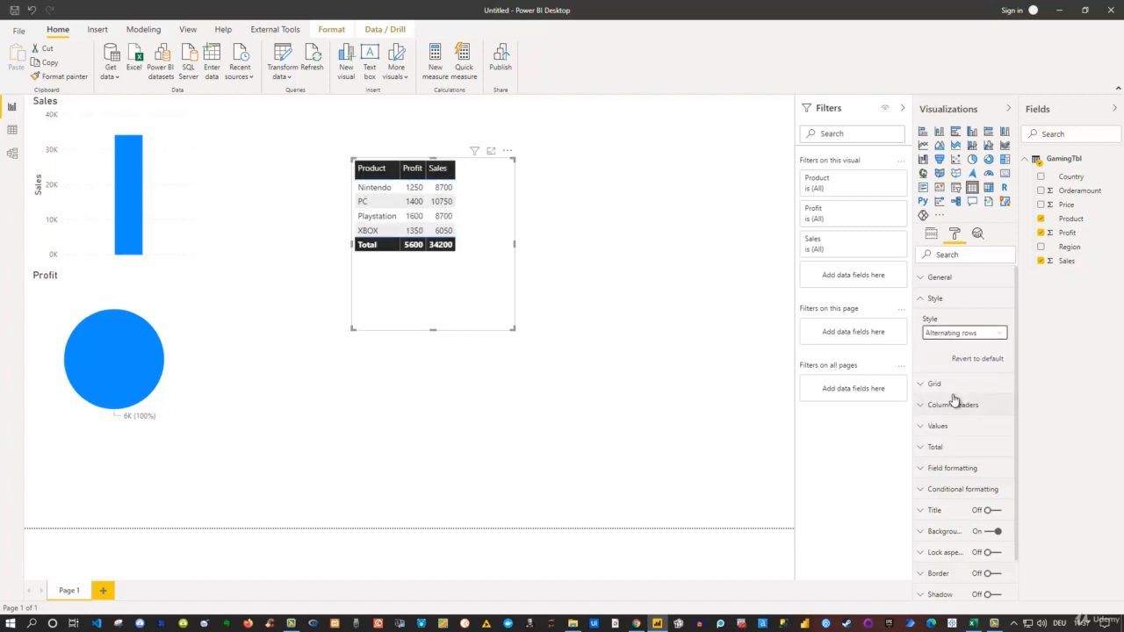
pyautogui.click(932, 334)
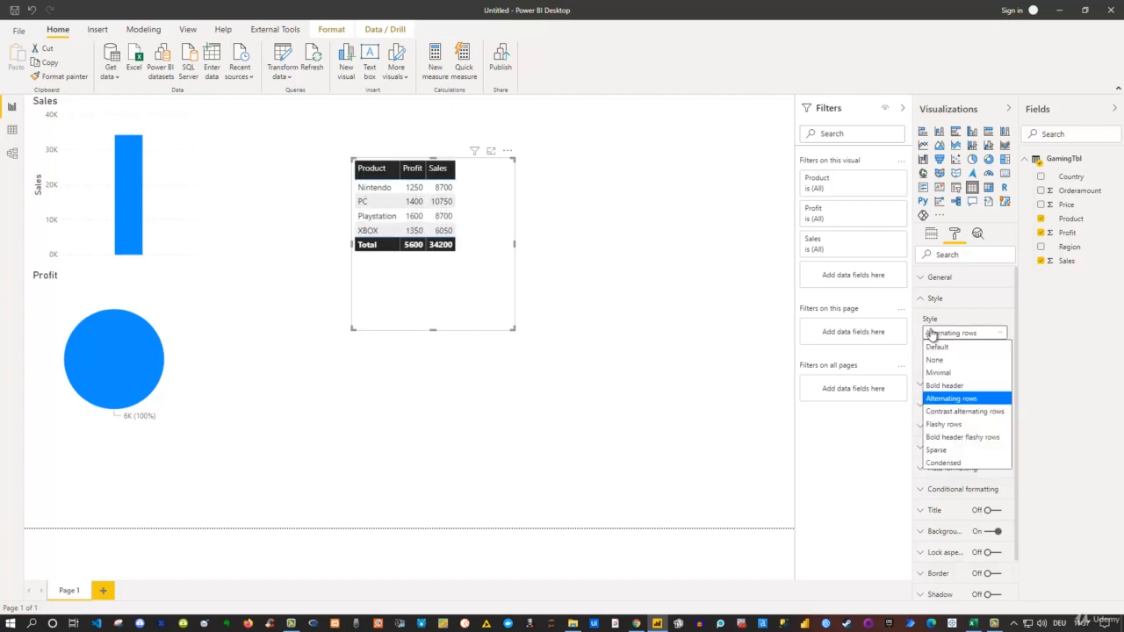
pyautogui.click(940, 373)
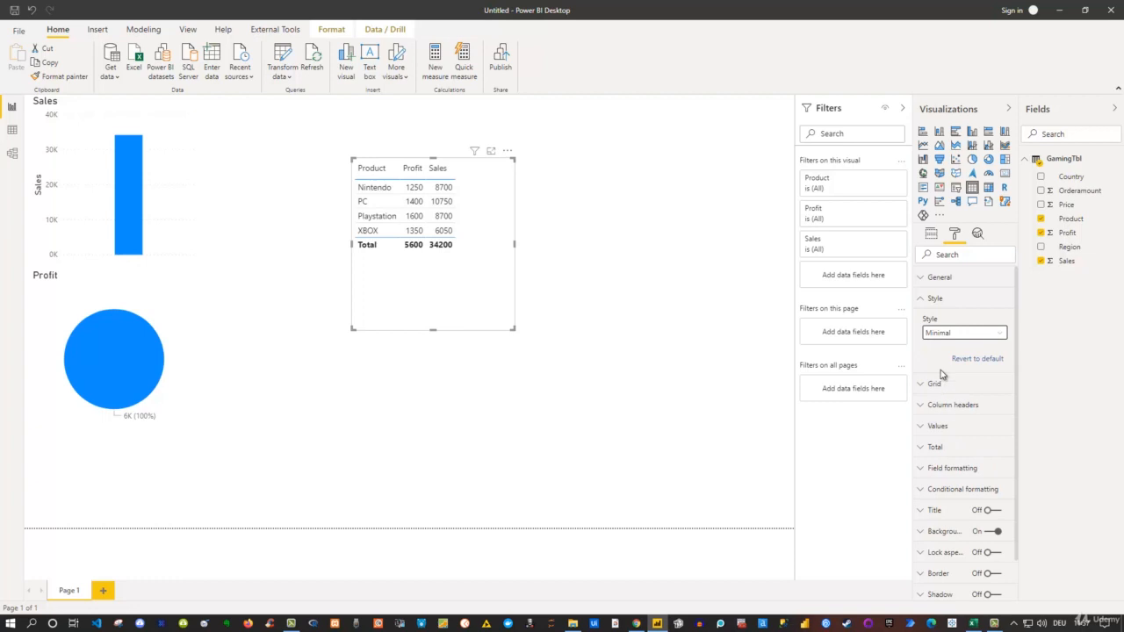
pyautogui.click(945, 334)
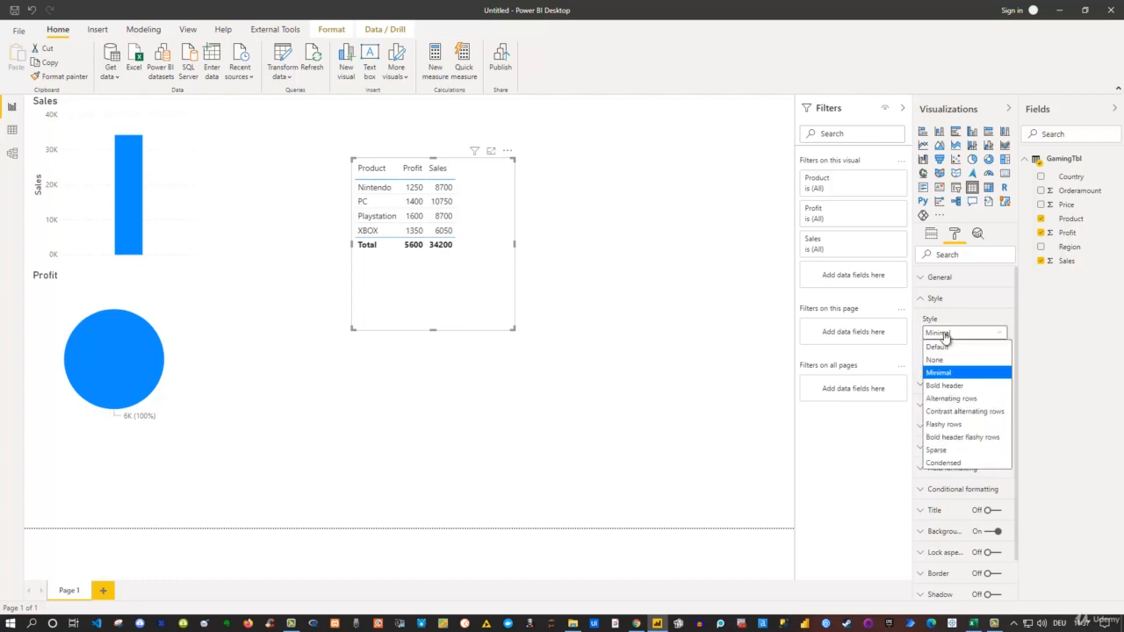
pyautogui.click(948, 449)
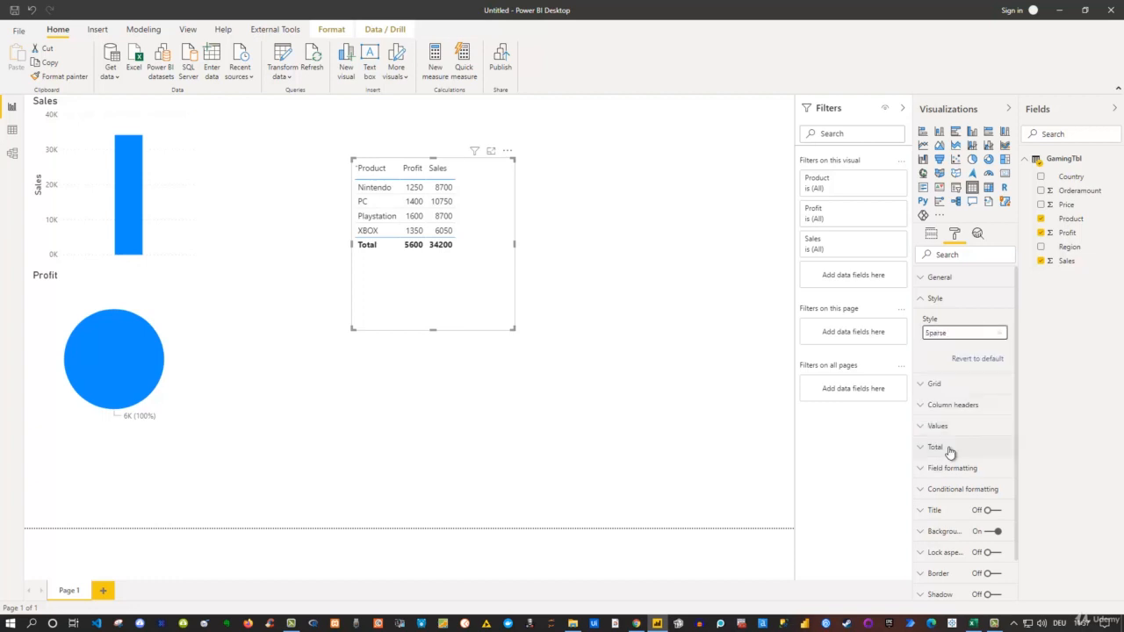
pyautogui.click(944, 334)
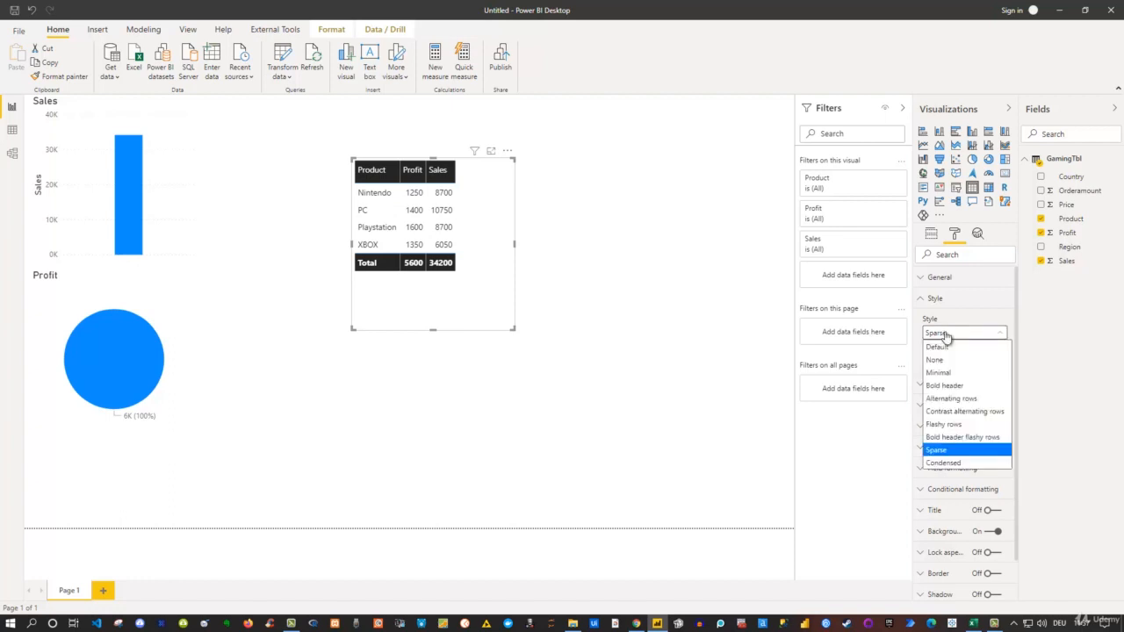
pyautogui.click(945, 334)
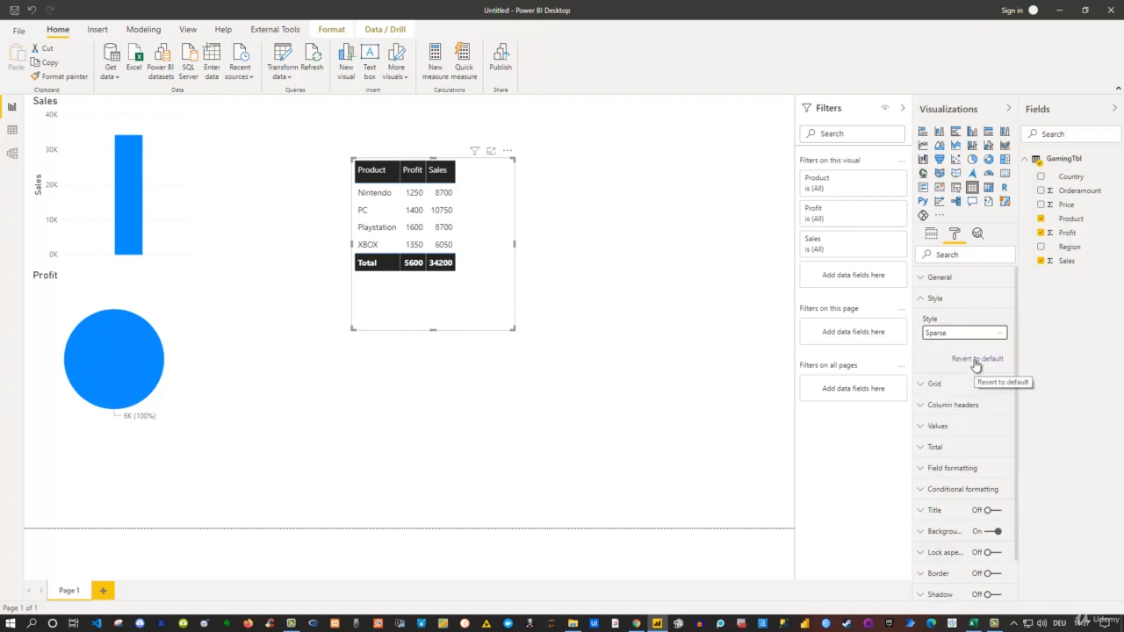
pyautogui.click(976, 359)
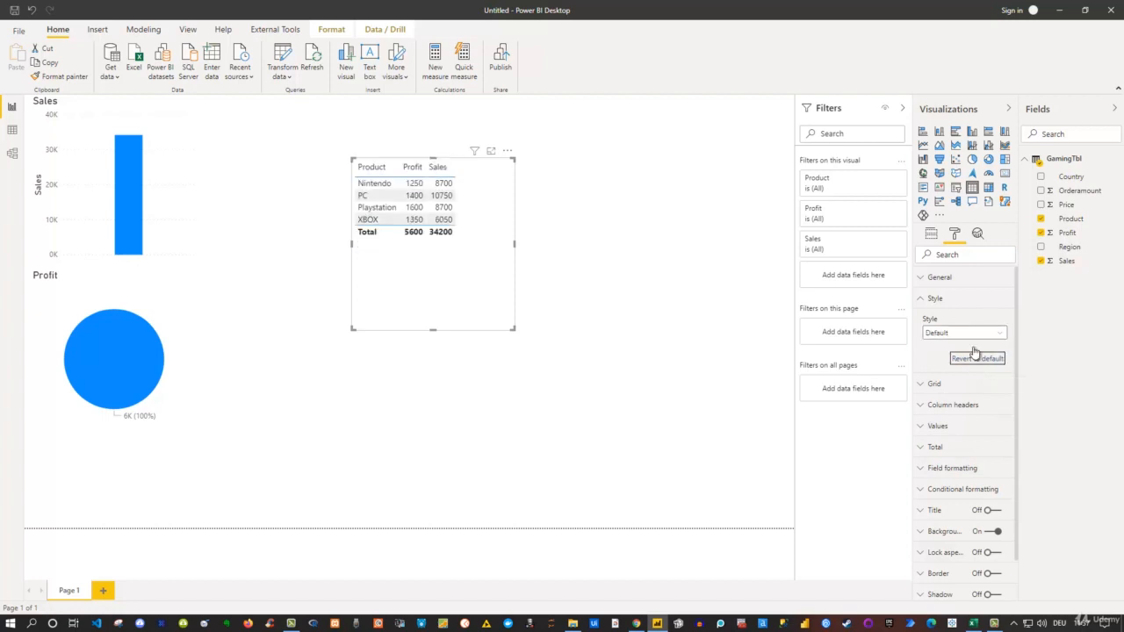
# Turn on the product table's vertical grid and set the vertical grid color to blue
pyautogui.click(969, 334)
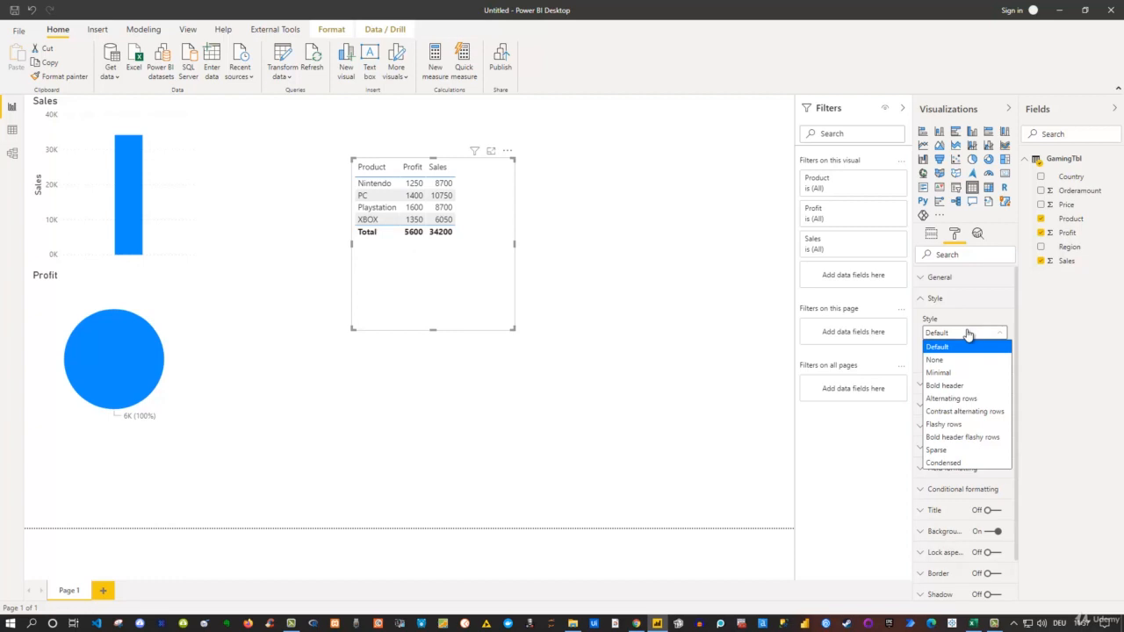
pyautogui.click(968, 333)
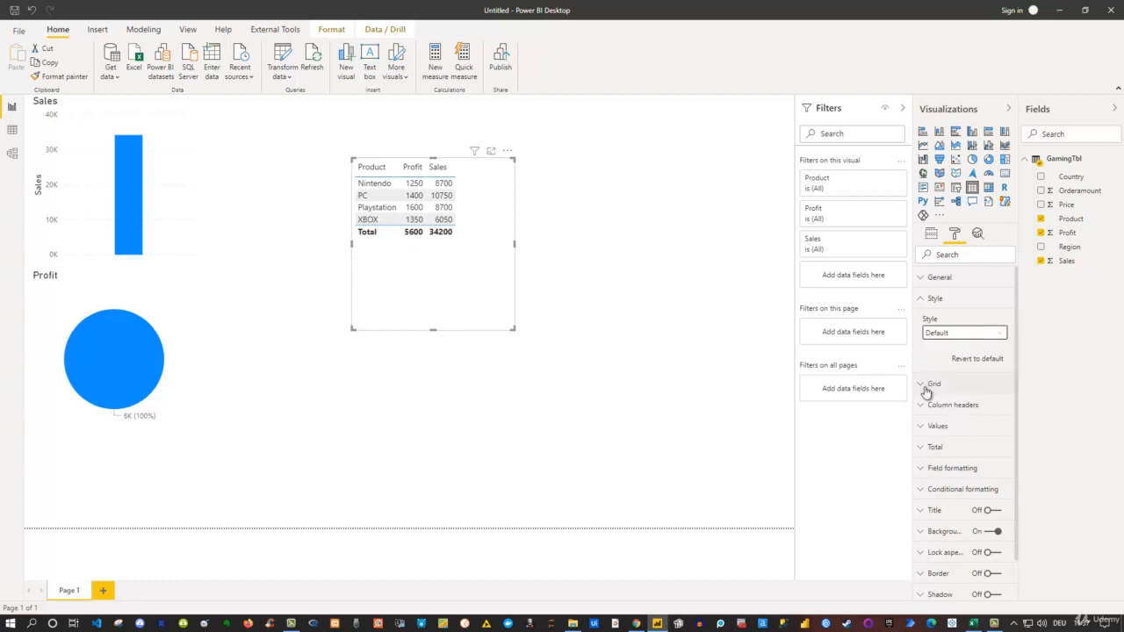
pyautogui.click(928, 386)
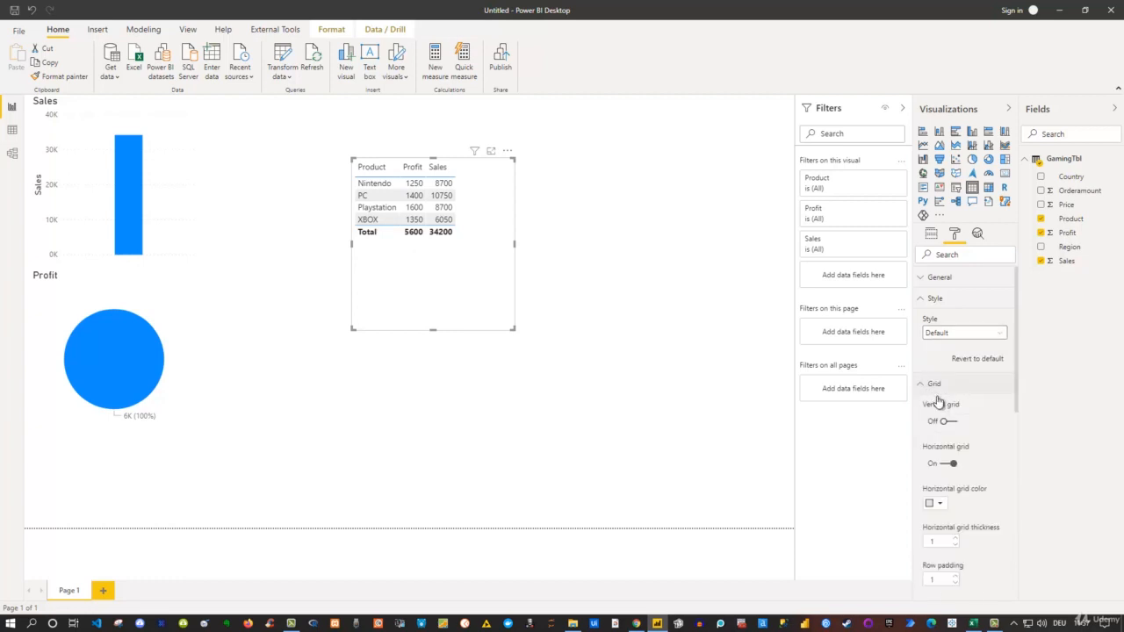
pyautogui.click(952, 423)
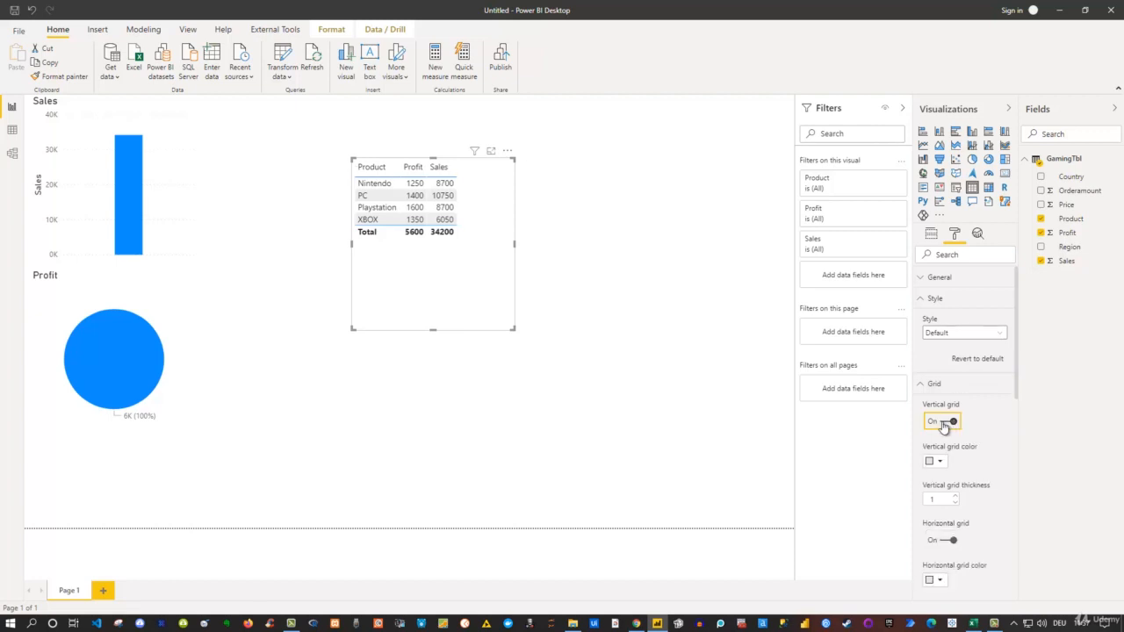
pyautogui.click(944, 424)
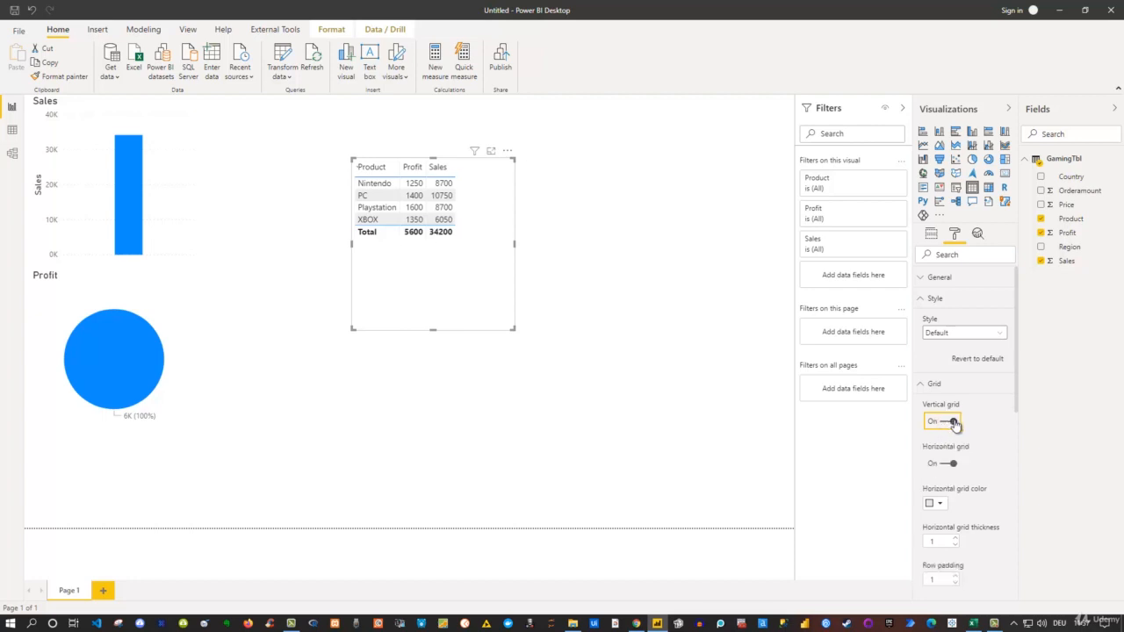
pyautogui.click(953, 423)
pyautogui.click(938, 461)
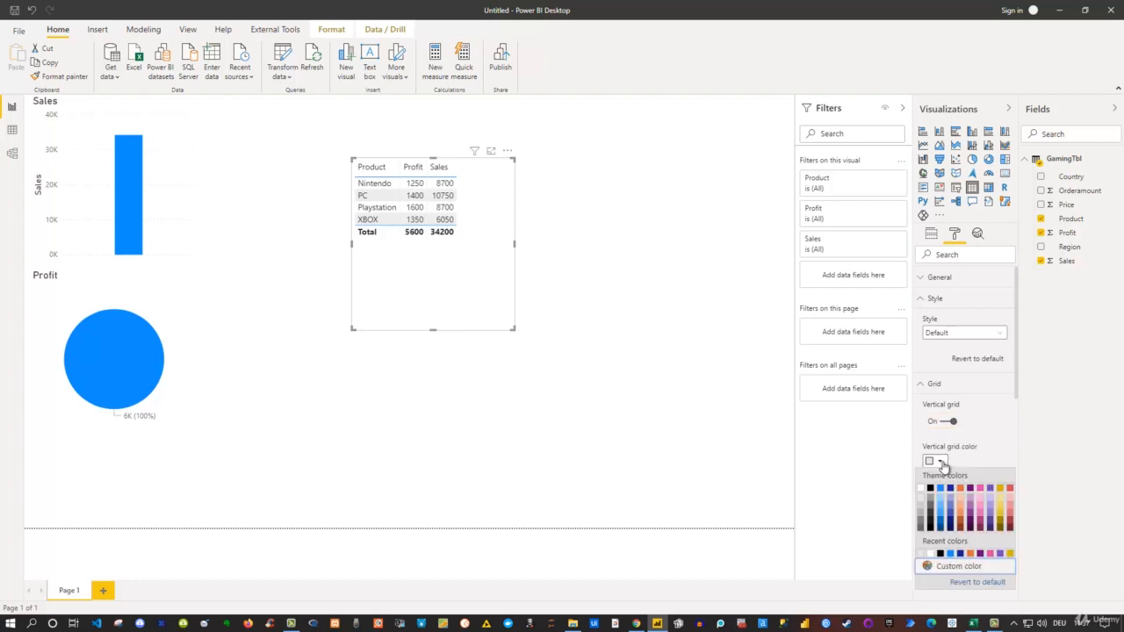
pyautogui.click(949, 488)
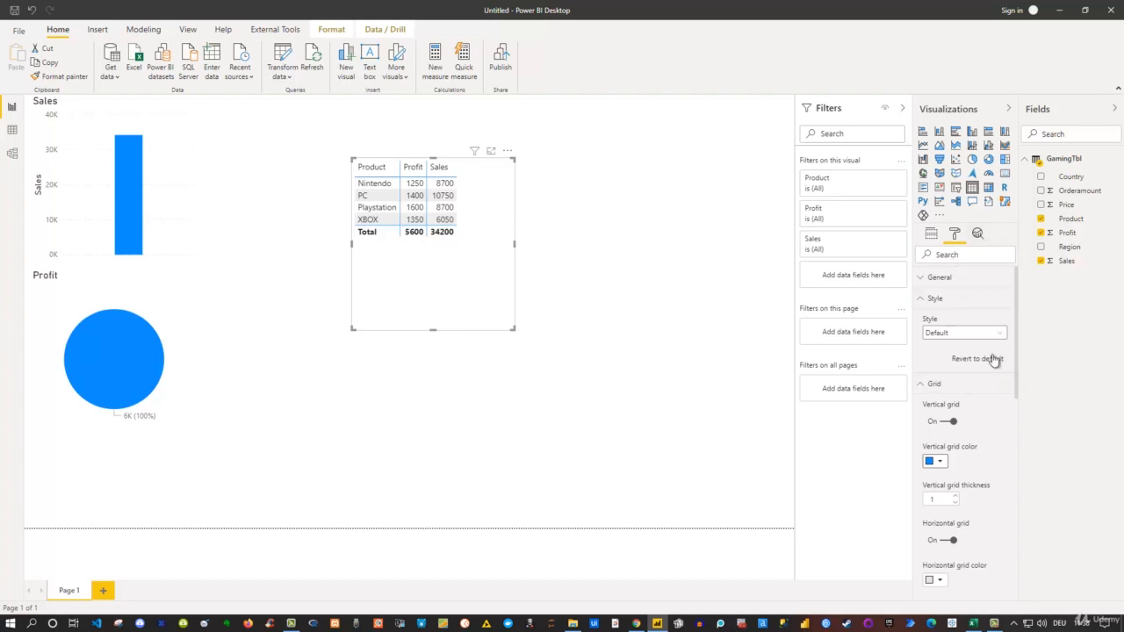
pyautogui.scroll(-3, 993, 359)
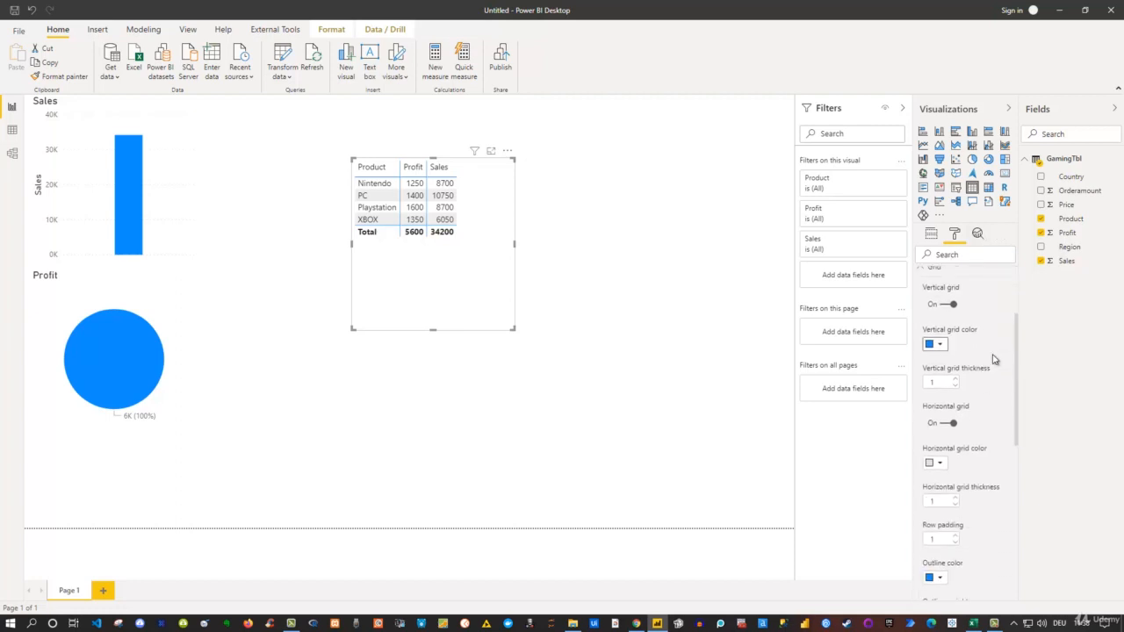
pyautogui.scroll(3, 993, 360)
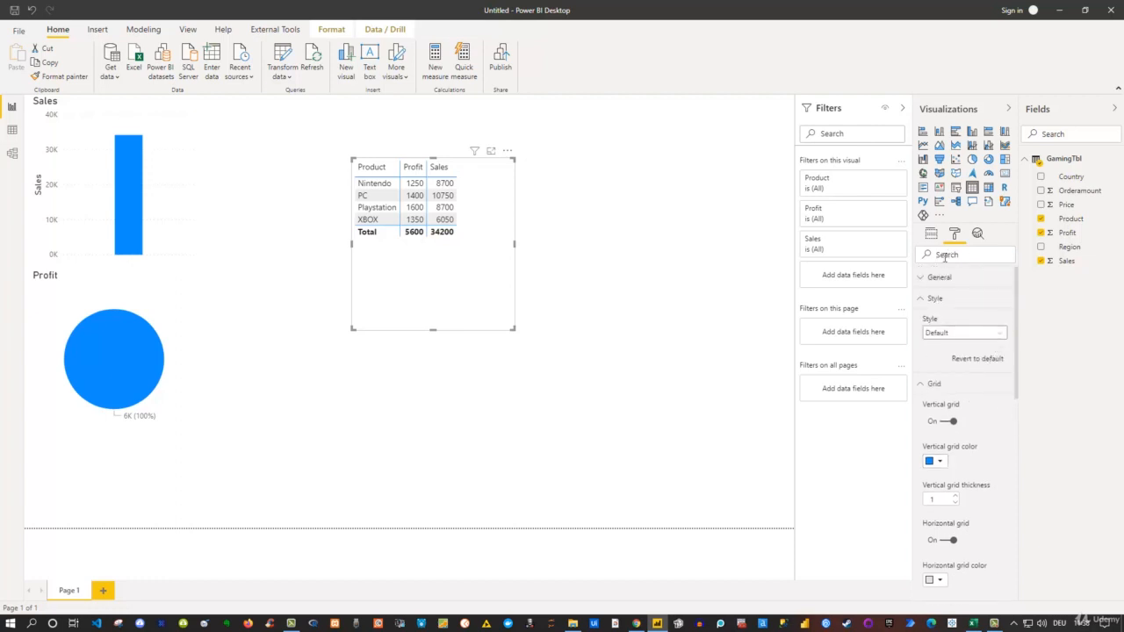
pyautogui.click(922, 386)
# Increase the text size of the product table's column headers to 15 pt
pyautogui.click(922, 405)
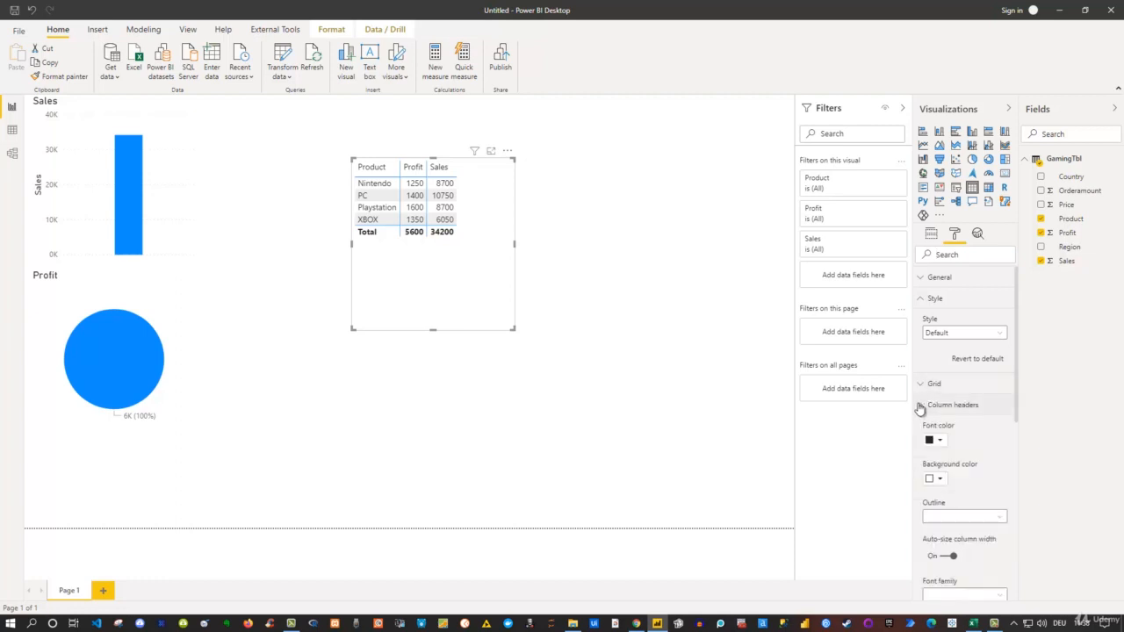
pyautogui.scroll(-1, 948, 433)
pyautogui.scroll(-1, 948, 434)
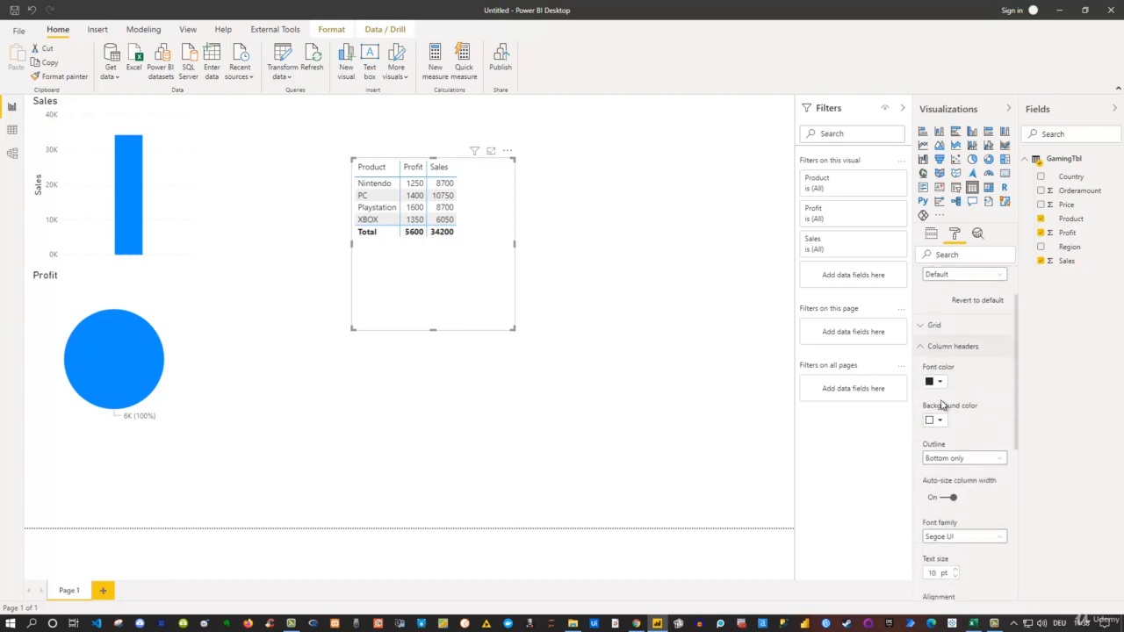
pyautogui.scroll(-1, 944, 406)
pyautogui.scroll(-1, 988, 453)
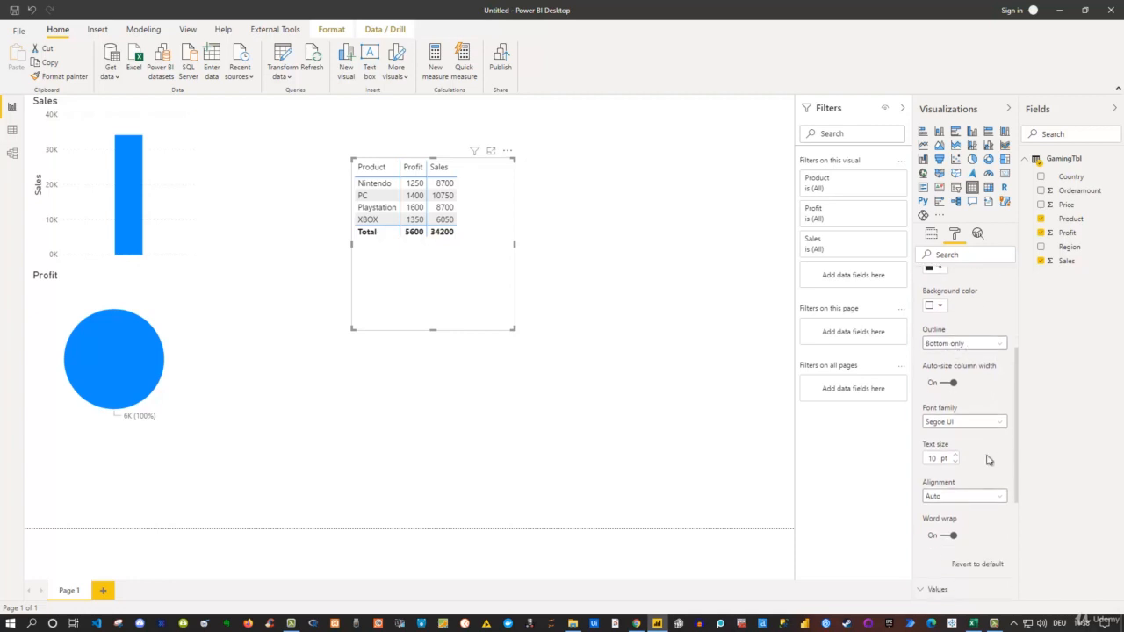
pyautogui.click(955, 453)
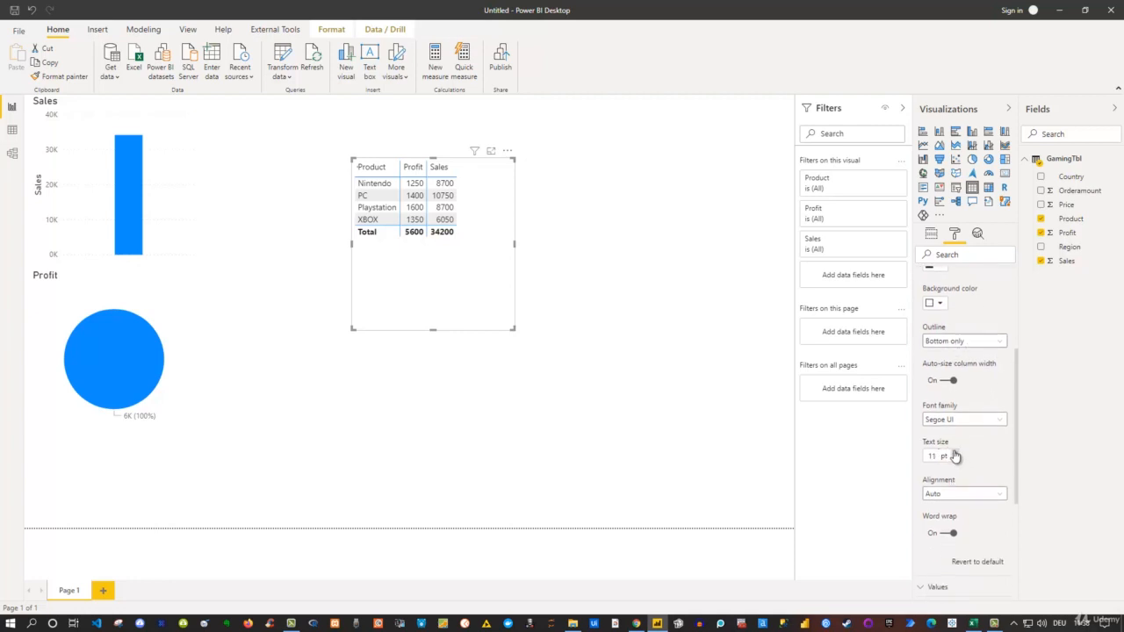
pyautogui.click(956, 453)
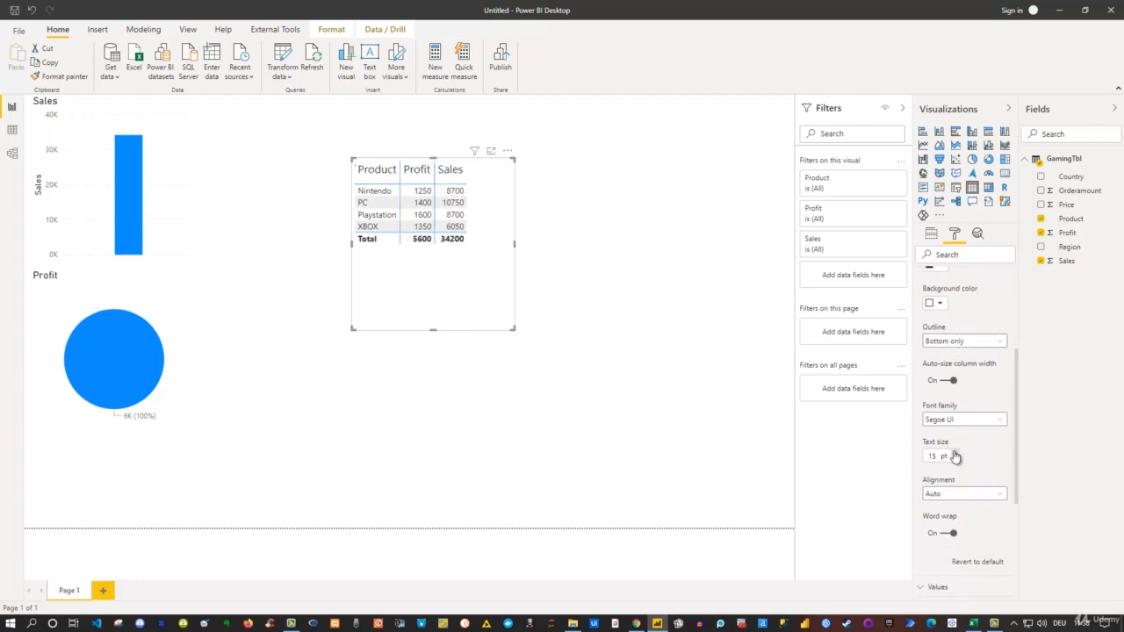
# Set the text size of the product table's values to 15 pt
pyautogui.scroll(-2, 947, 422)
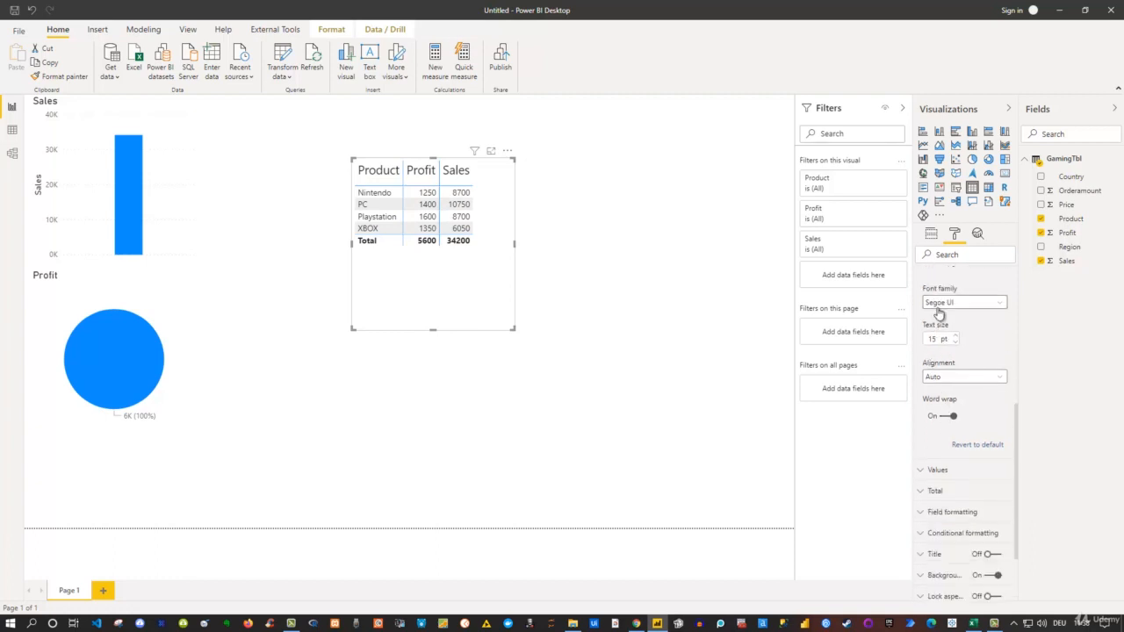
pyautogui.click(927, 472)
pyautogui.scroll(-2, 927, 471)
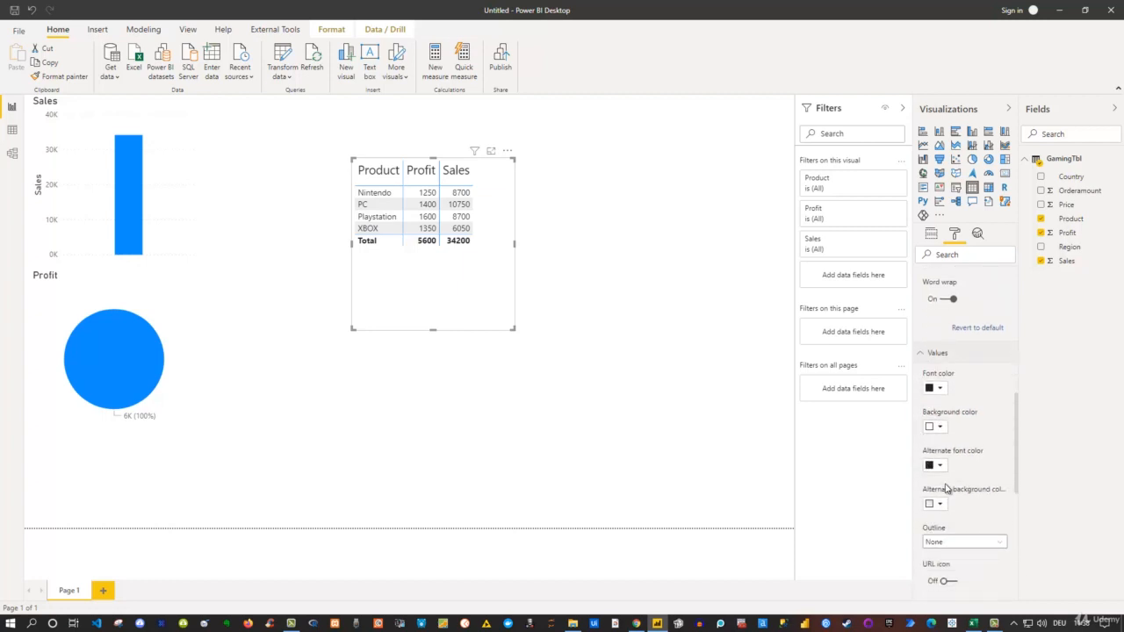
pyautogui.scroll(-2, 944, 481)
pyautogui.scroll(-1, 945, 478)
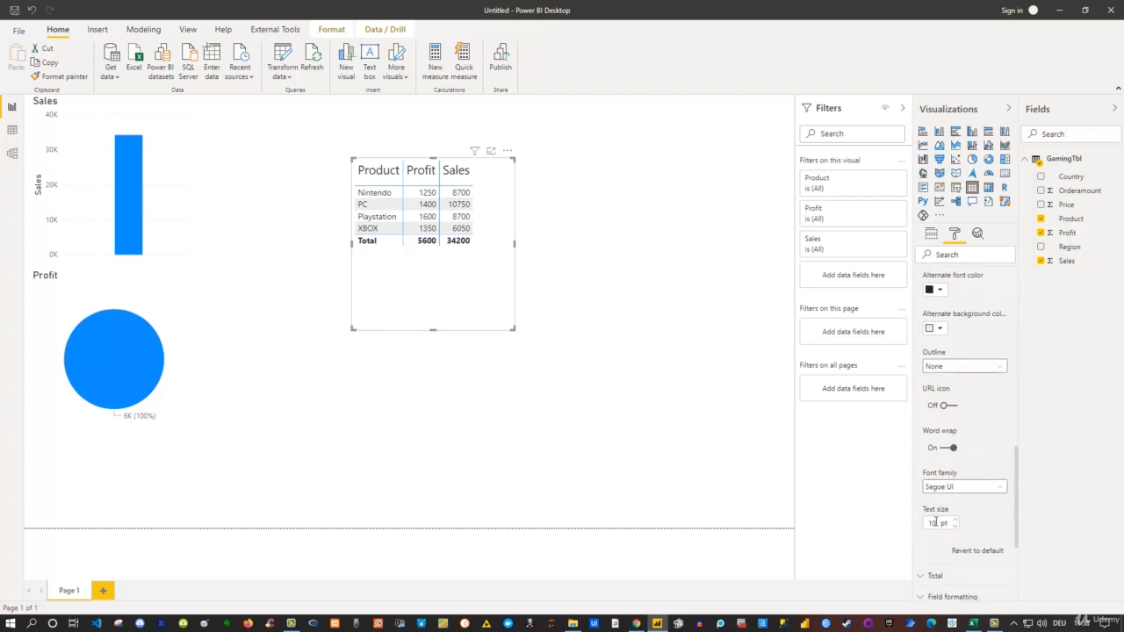
pyautogui.moveTo(913, 523); pyautogui.dragTo(927, 524)
pyautogui.press('Return')
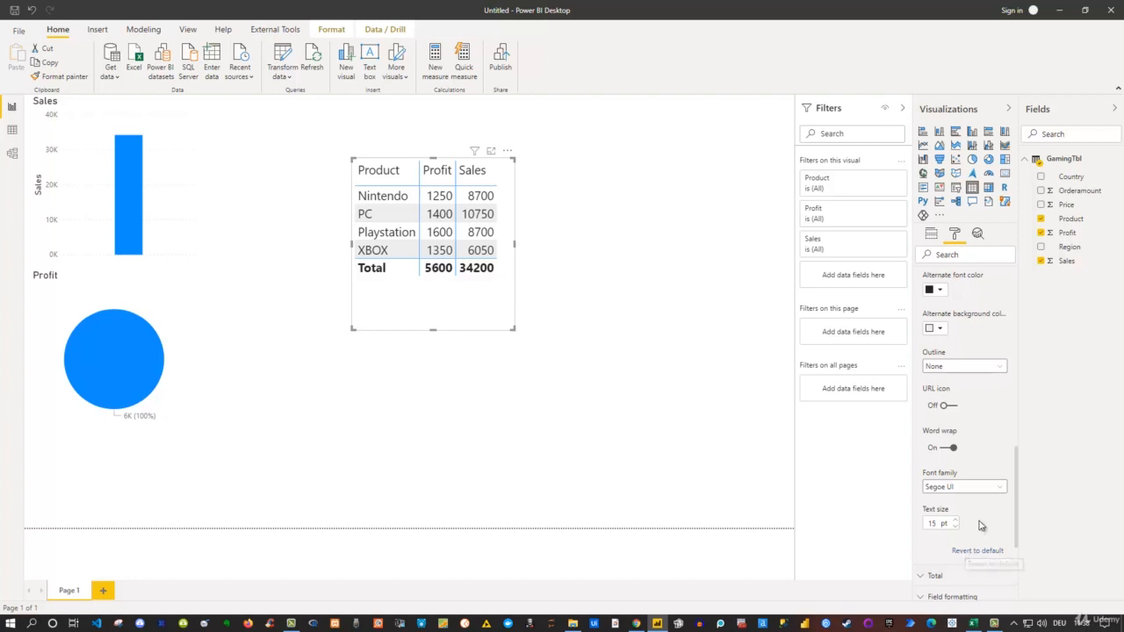
# Look over the formatting options for the product table's total row and collapse the expanded format sections
pyautogui.scroll(-2, 976, 530)
pyautogui.click(922, 461)
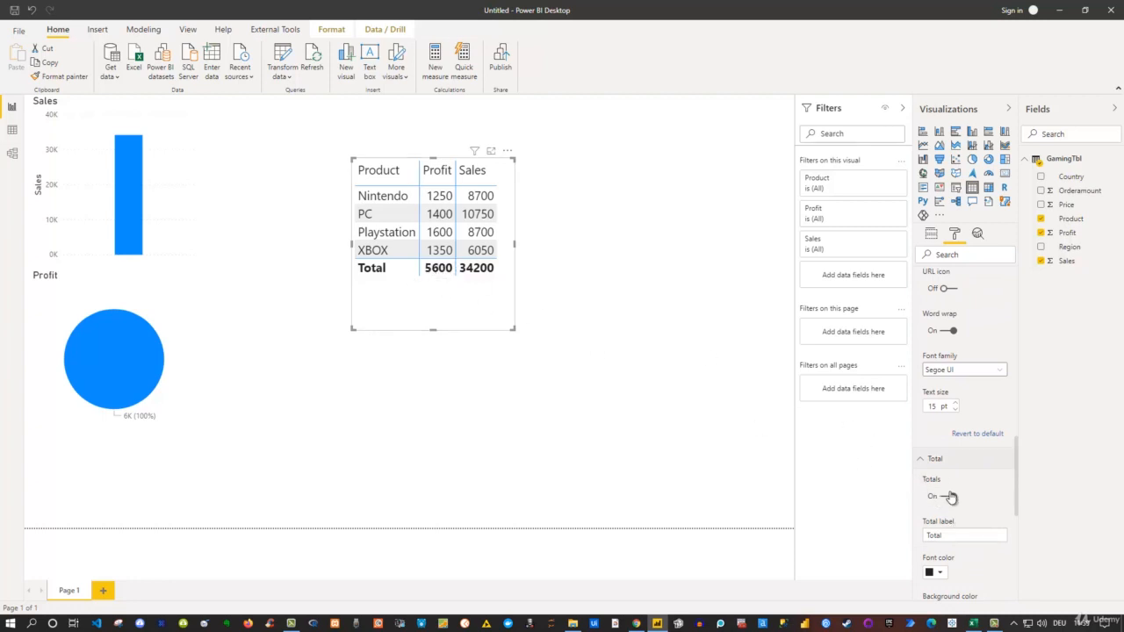
pyautogui.scroll(-2, 953, 496)
pyautogui.scroll(-2, 952, 496)
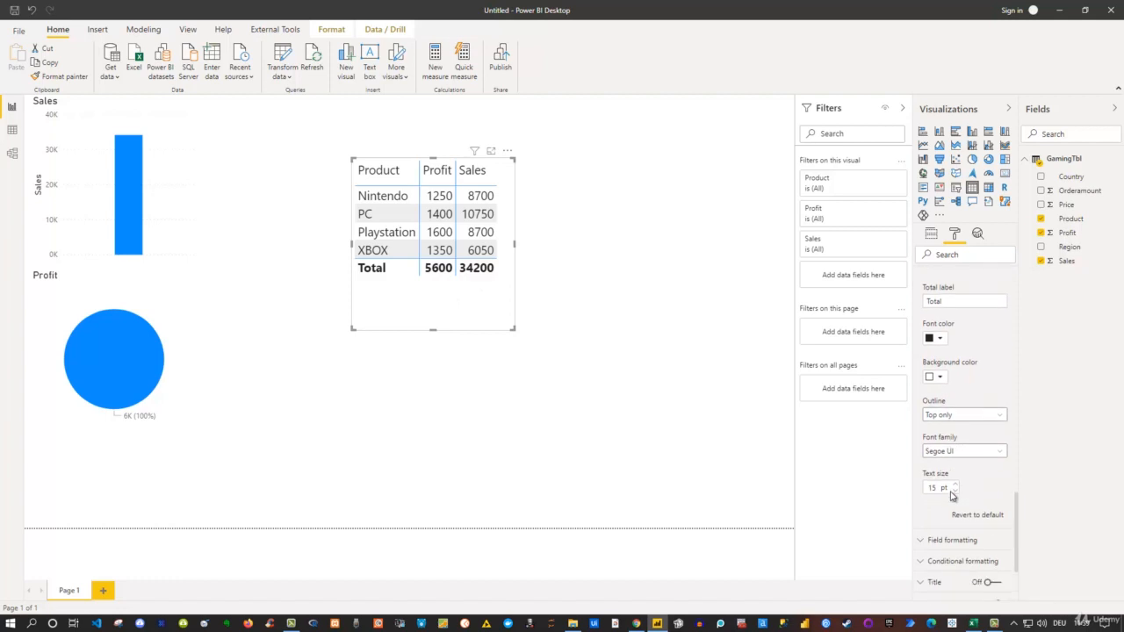
pyautogui.scroll(3, 953, 496)
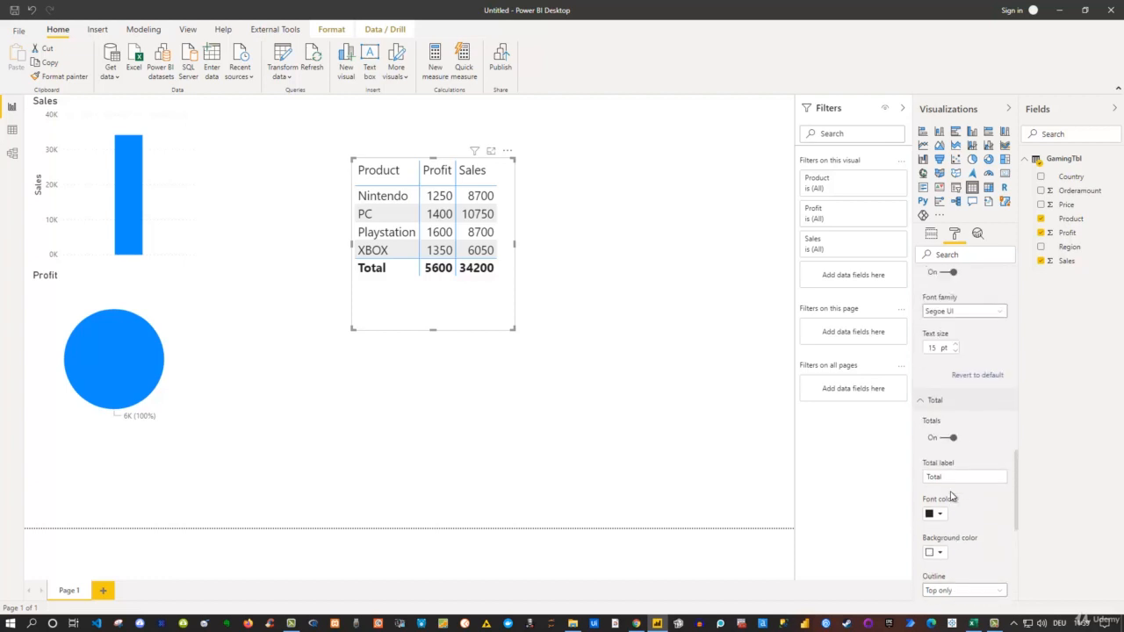
pyautogui.click(920, 405)
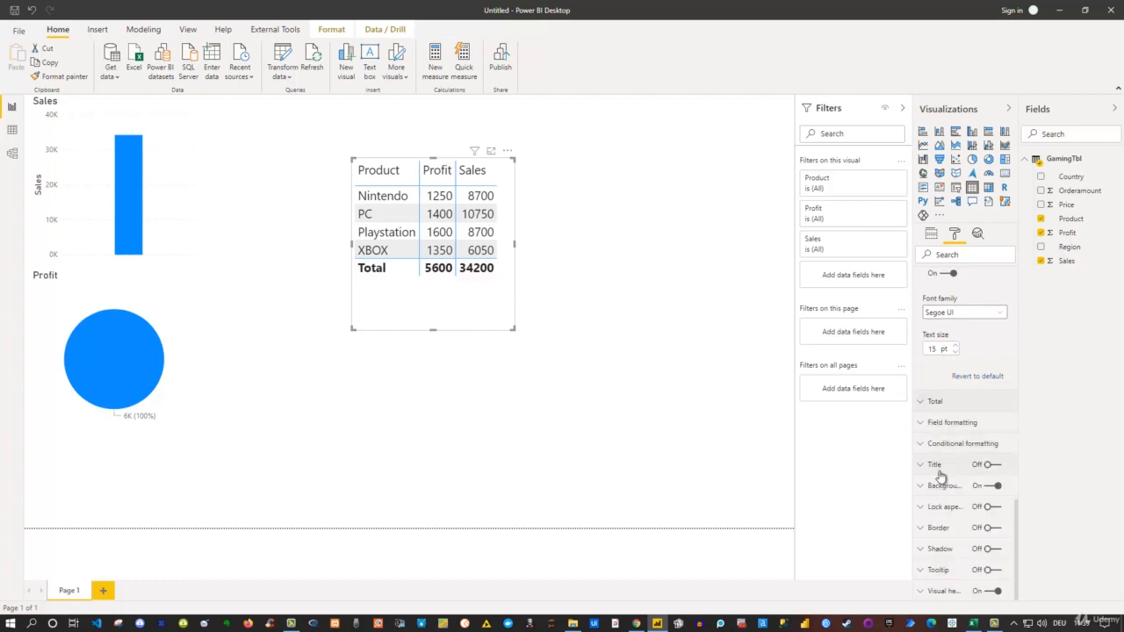
pyautogui.scroll(3, 940, 475)
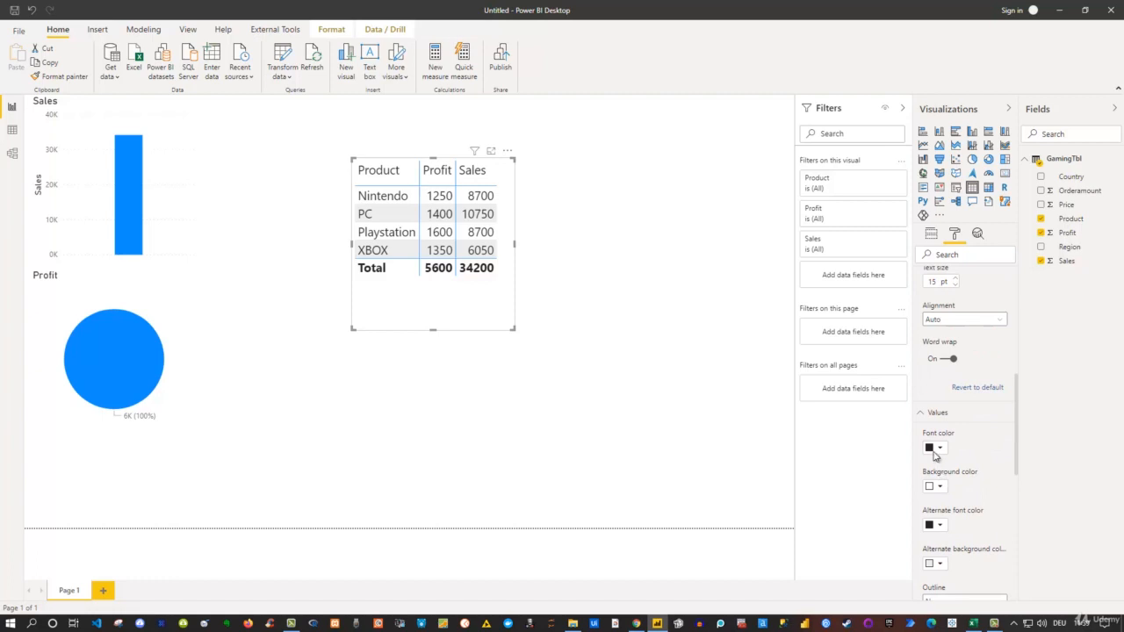
pyautogui.click(934, 413)
pyautogui.scroll(5, 934, 428)
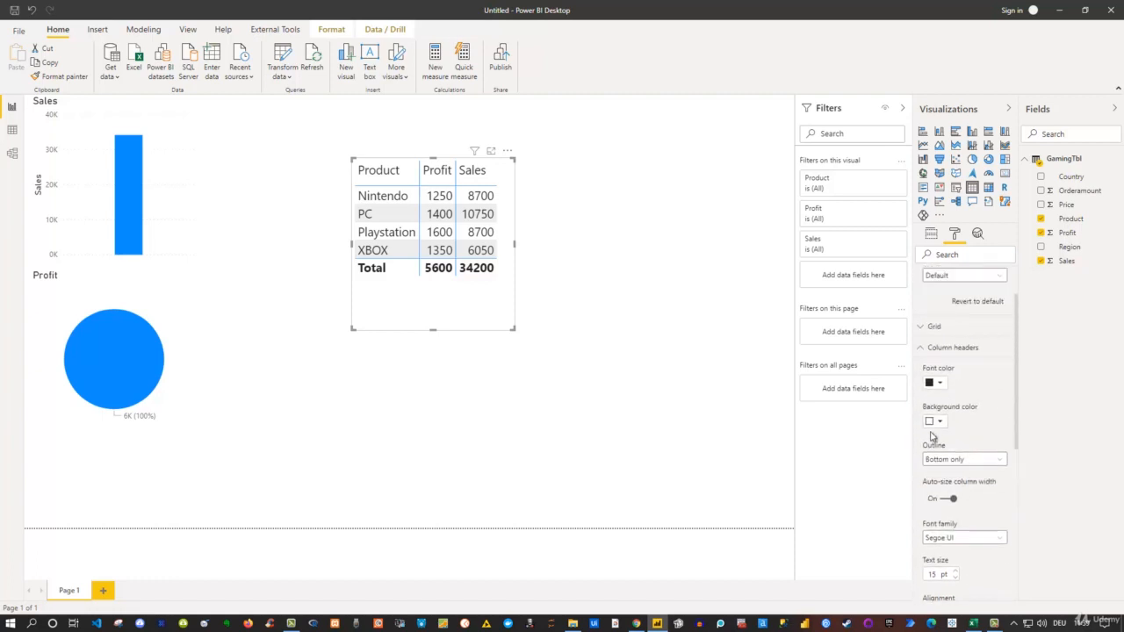
pyautogui.click(923, 348)
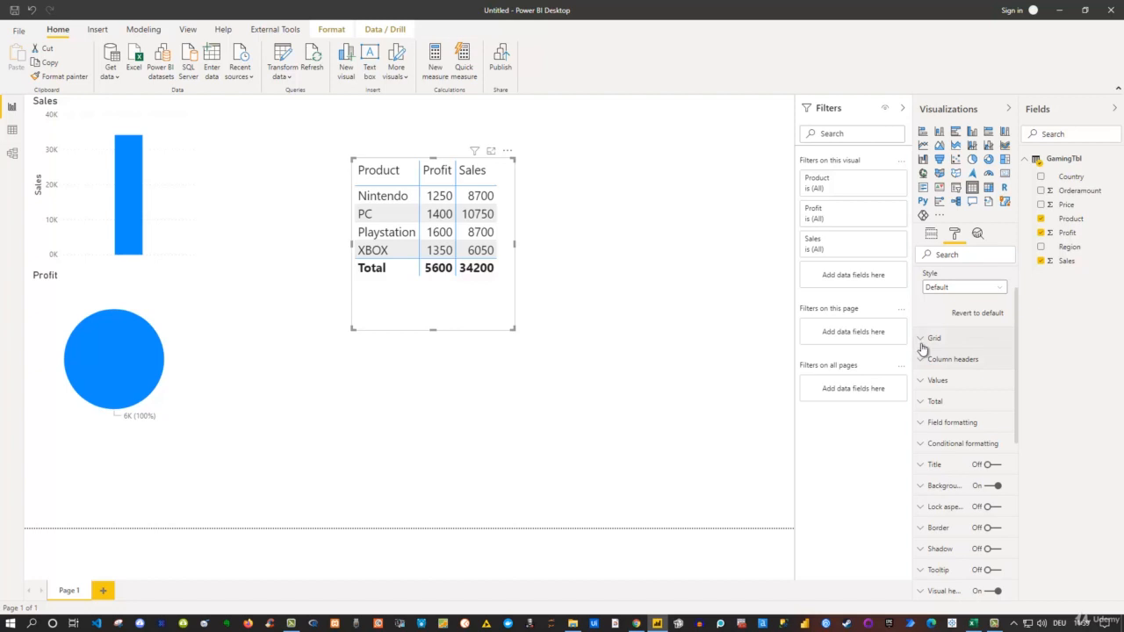
# Turn on background color conditional formatting for the Sales column and open its advanced controls beside the product table
pyautogui.click(923, 444)
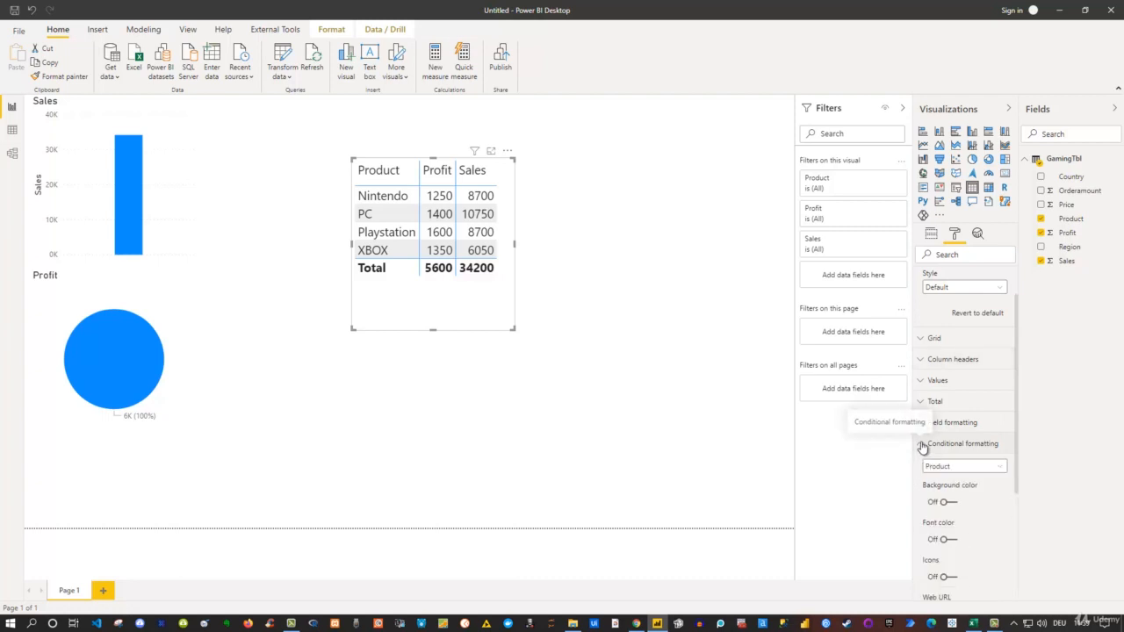
pyautogui.click(944, 467)
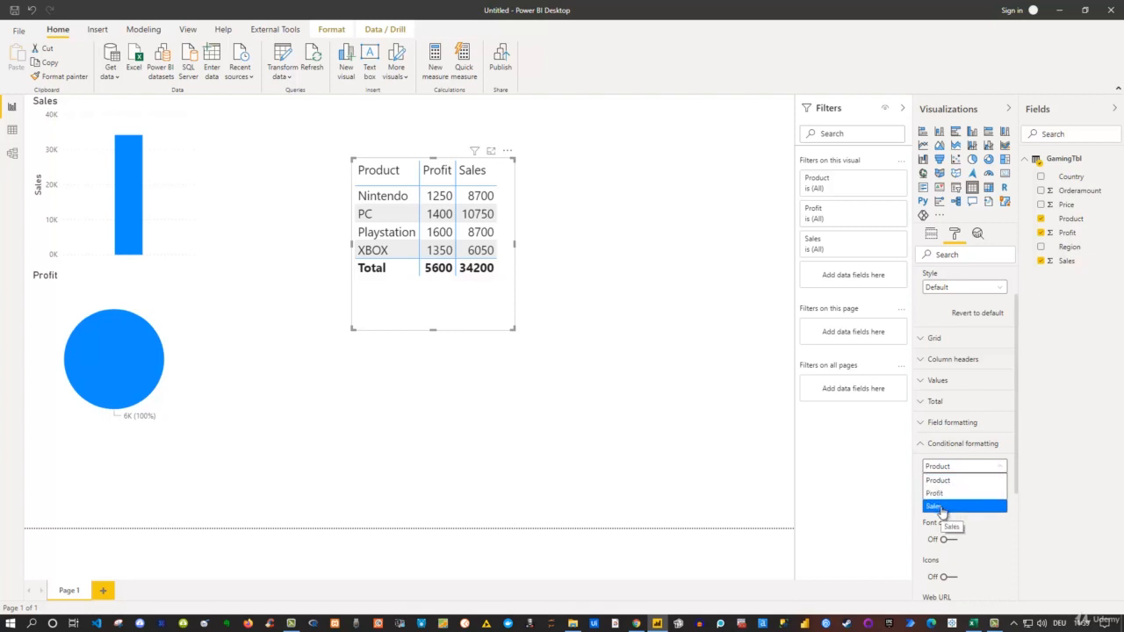
pyautogui.click(941, 509)
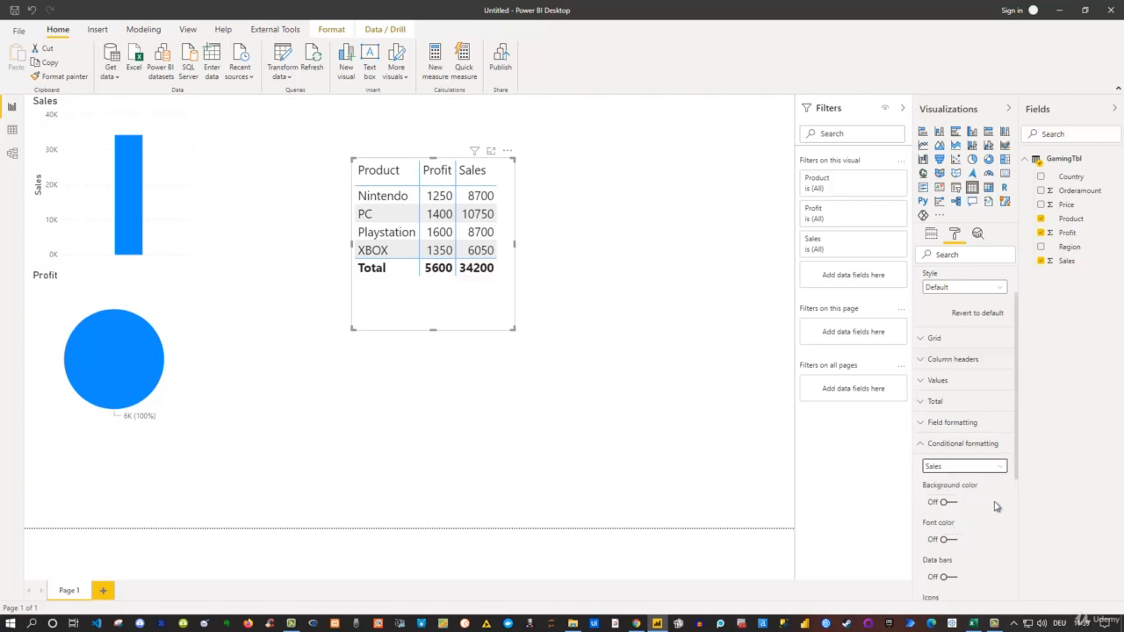
pyautogui.scroll(-2, 983, 505)
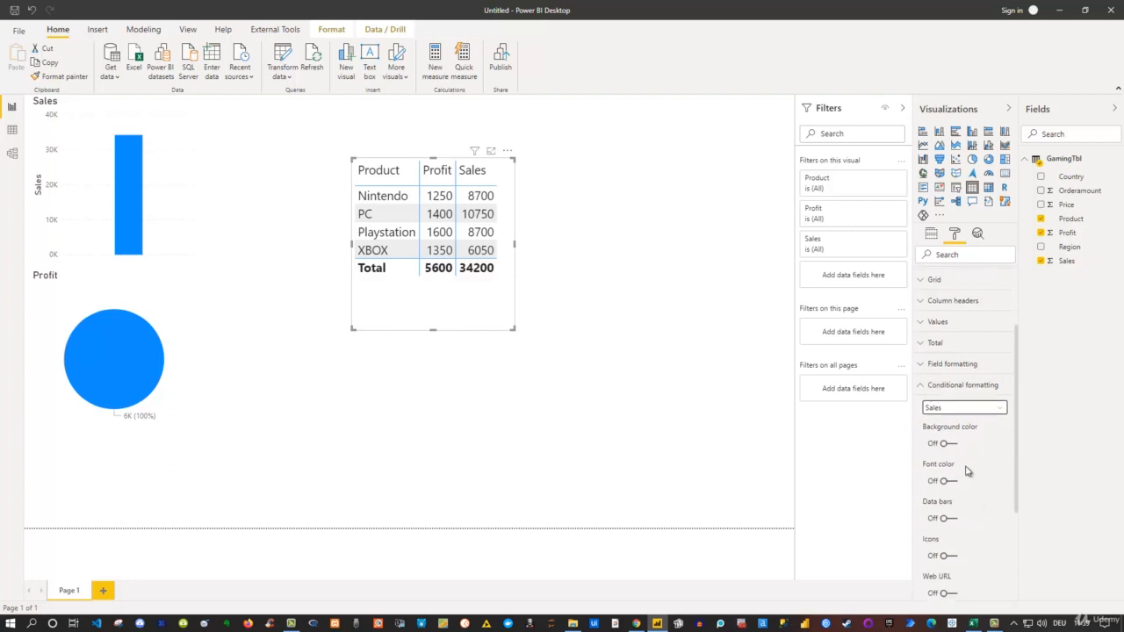
pyautogui.click(951, 445)
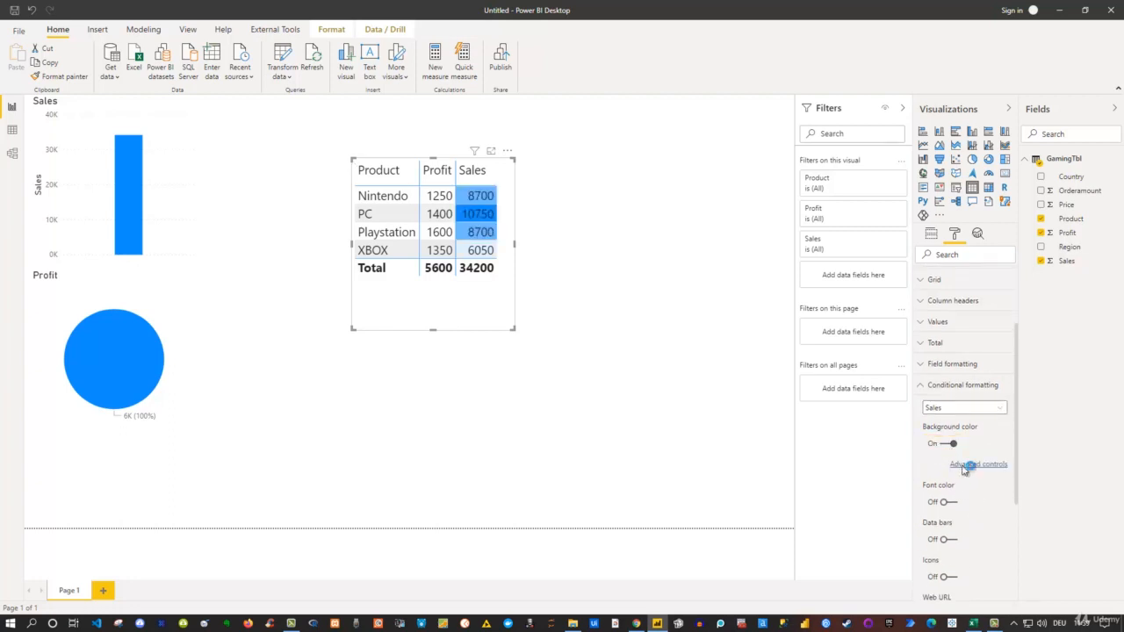
pyautogui.click(950, 461)
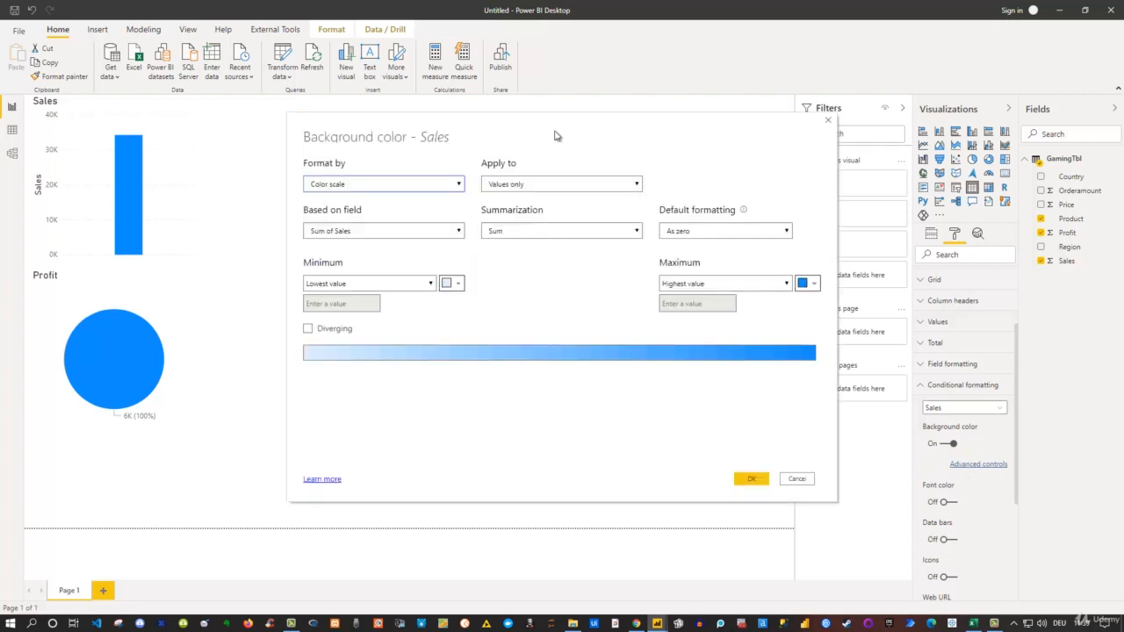
pyautogui.moveTo(555, 115); pyautogui.dragTo(793, 165)
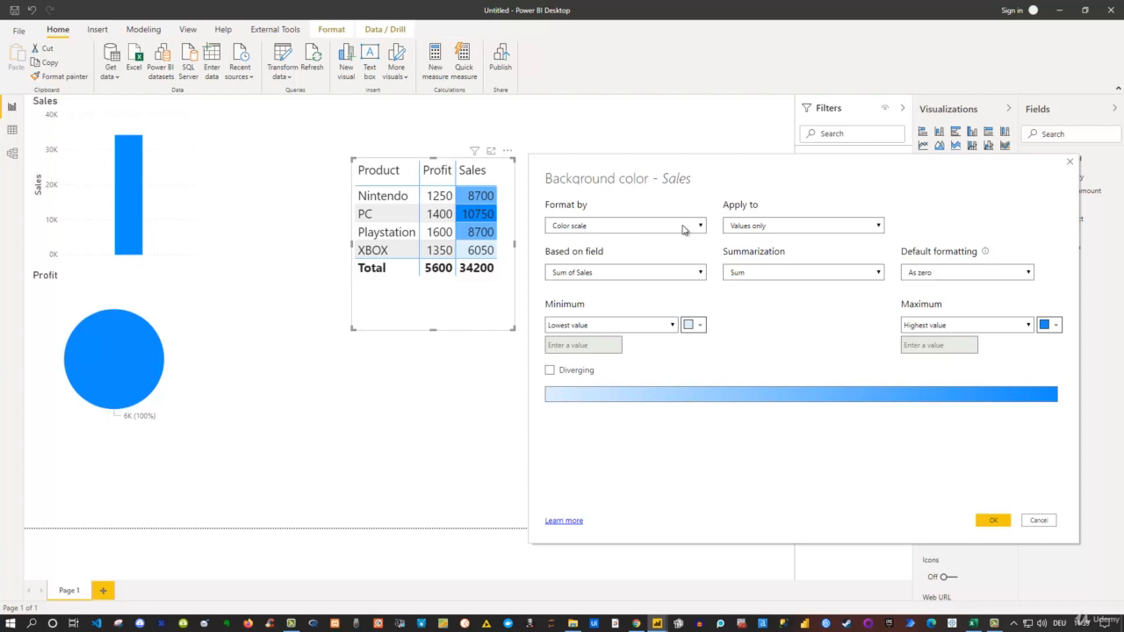
# Try applying the Sales background color scale to Values and totals and switch it back to Values only
pyautogui.click(746, 229)
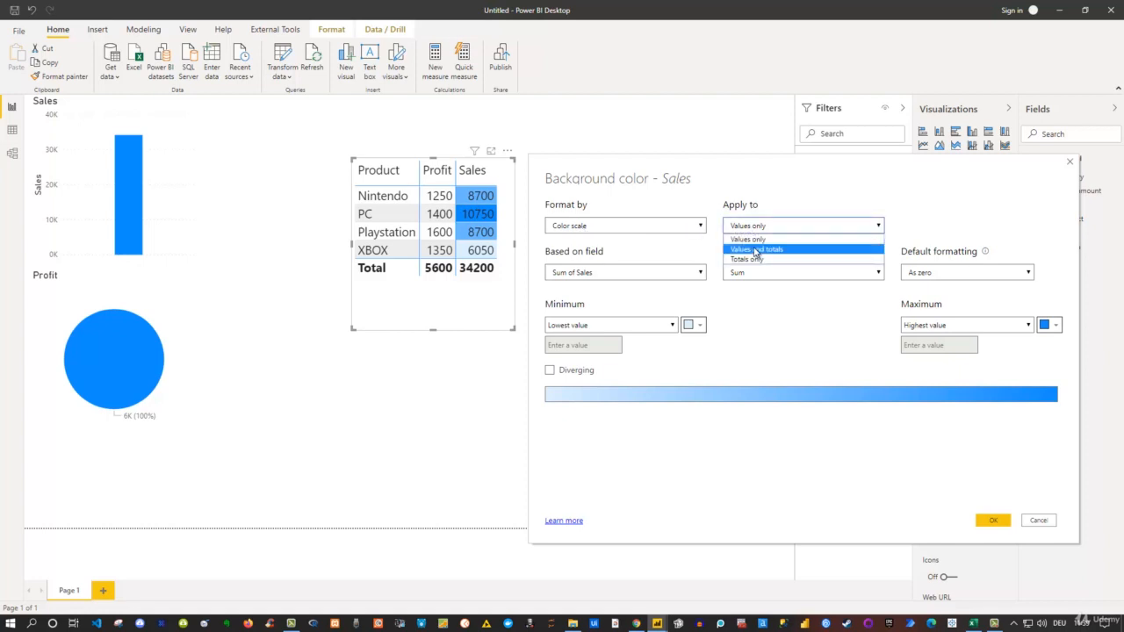
pyautogui.click(755, 250)
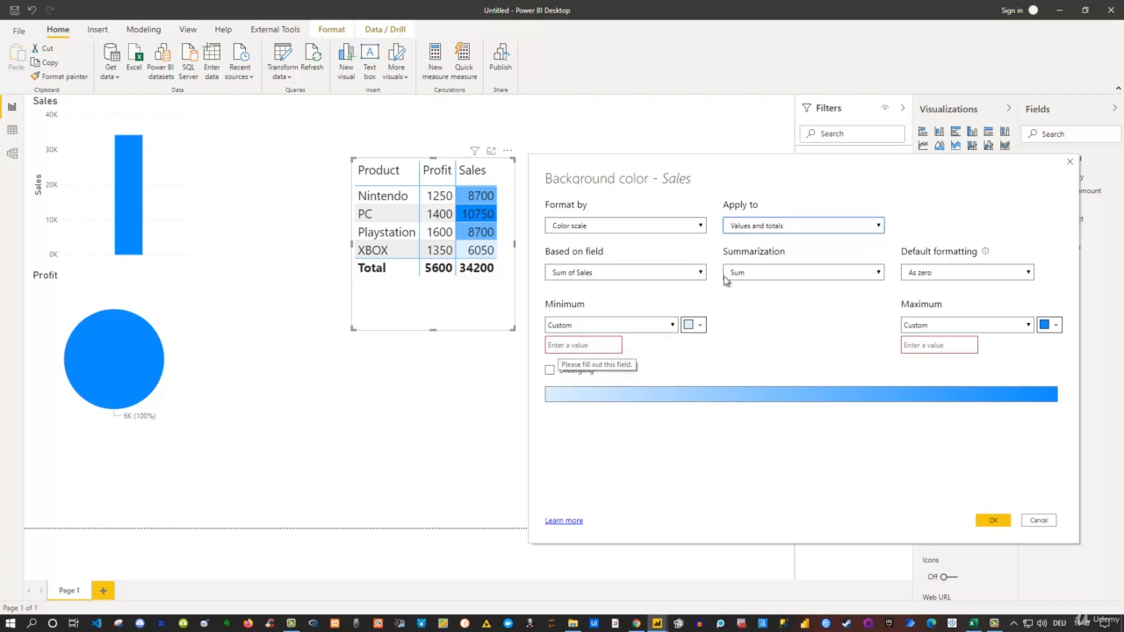
pyautogui.click(755, 226)
pyautogui.click(749, 239)
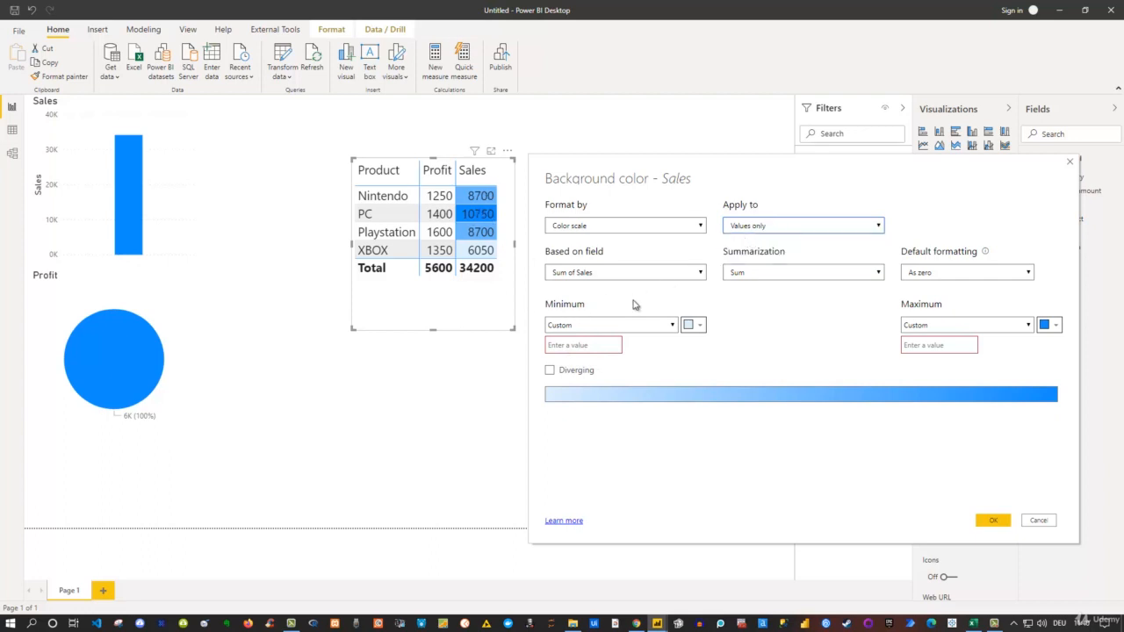
# Give the Sales background color scale an orange minimum color, a minimum of 6000 and a maximum of 11000, and apply it
pyautogui.click(691, 327)
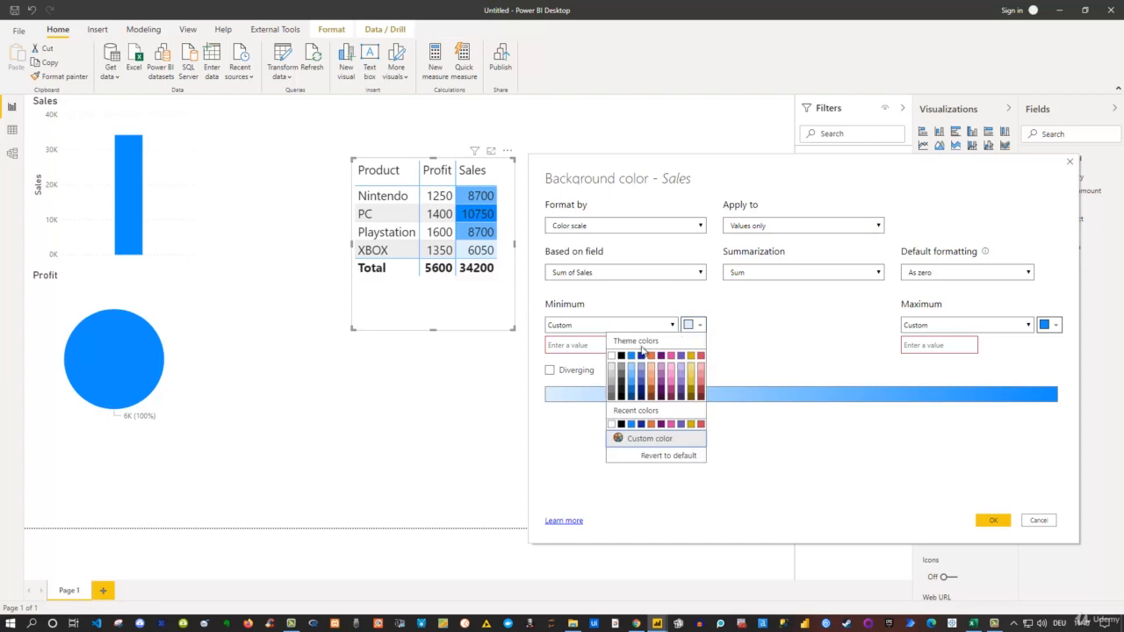
pyautogui.click(652, 356)
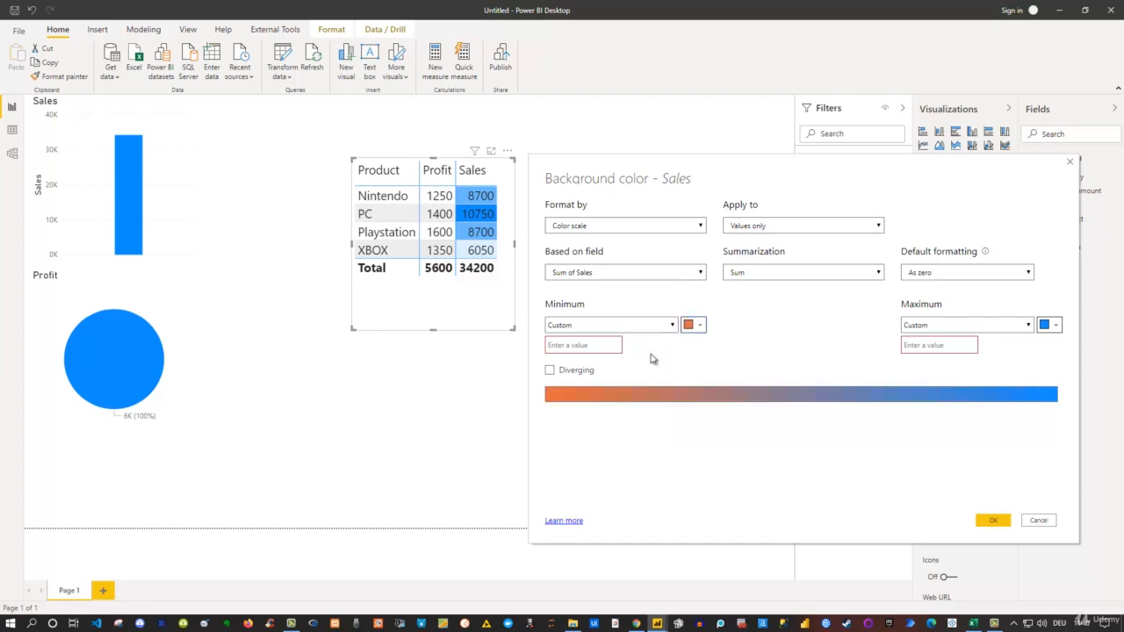
pyautogui.click(993, 522)
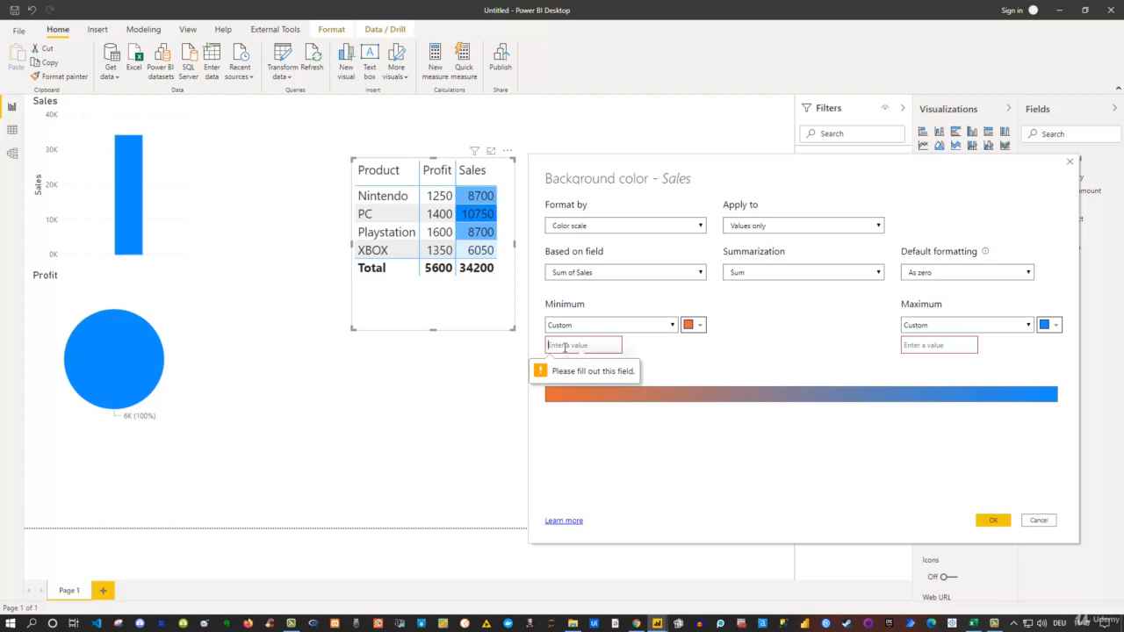
pyautogui.write('6000')
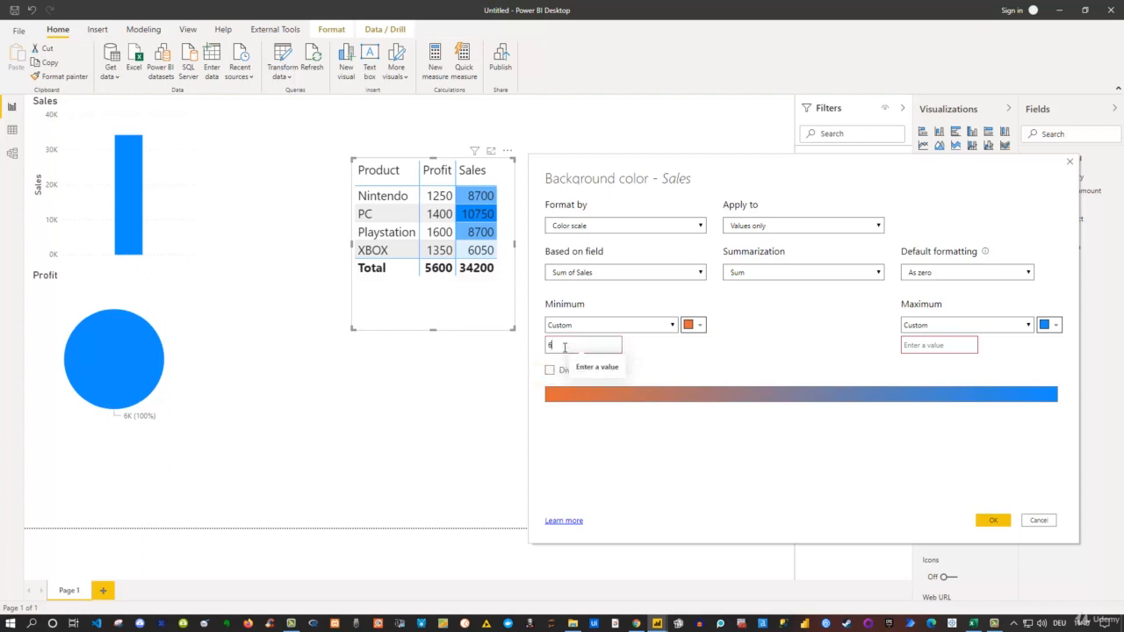
pyautogui.click(903, 343)
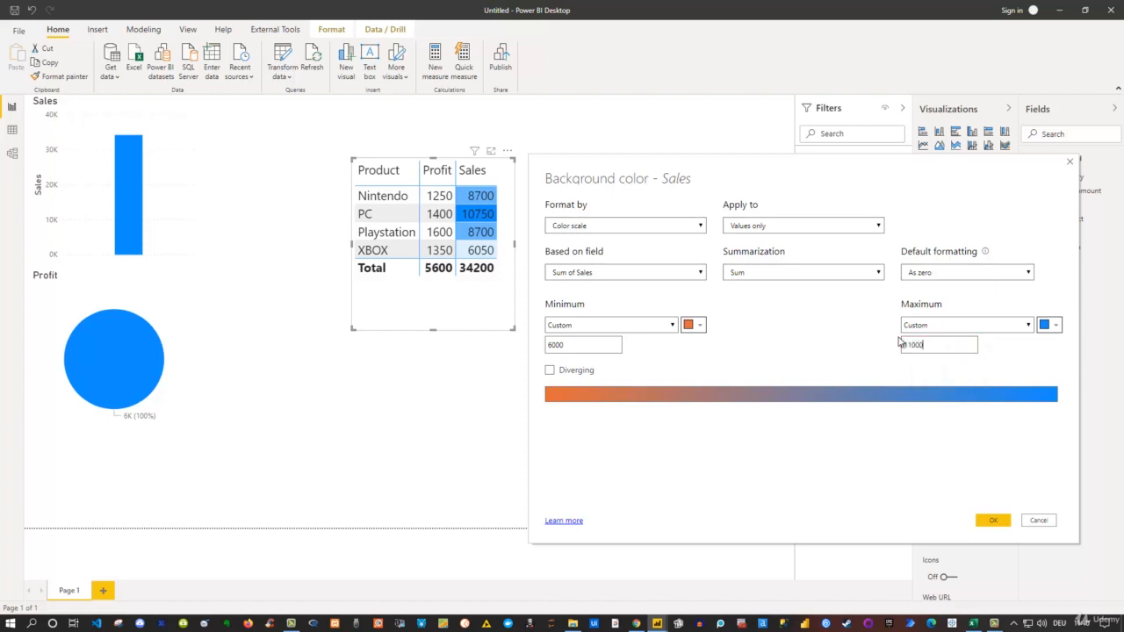
pyautogui.click(992, 520)
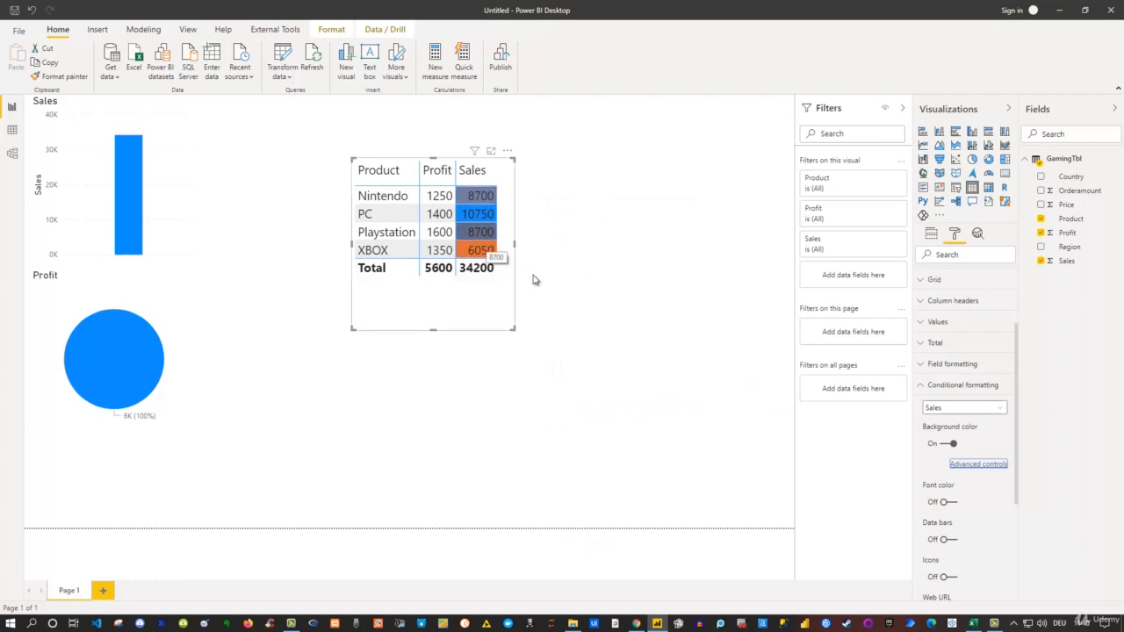
# Reopen the Sales background color controls, look over the based-on fields, try a diverging scale and cancel the changes
pyautogui.click(962, 466)
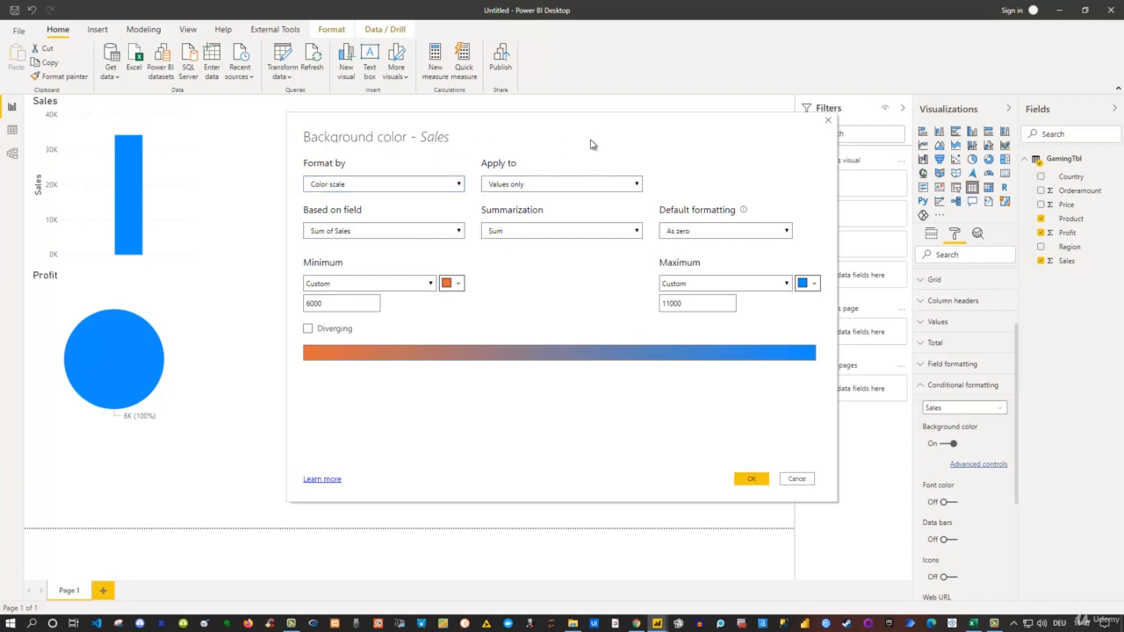
pyautogui.moveTo(619, 128); pyautogui.dragTo(872, 140)
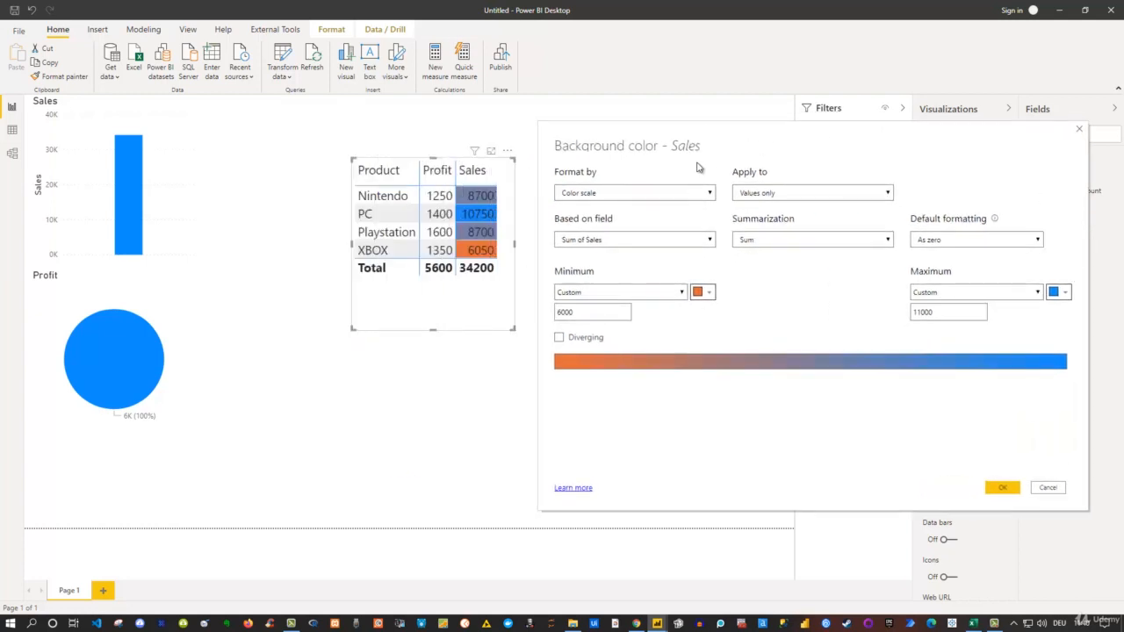
pyautogui.click(605, 243)
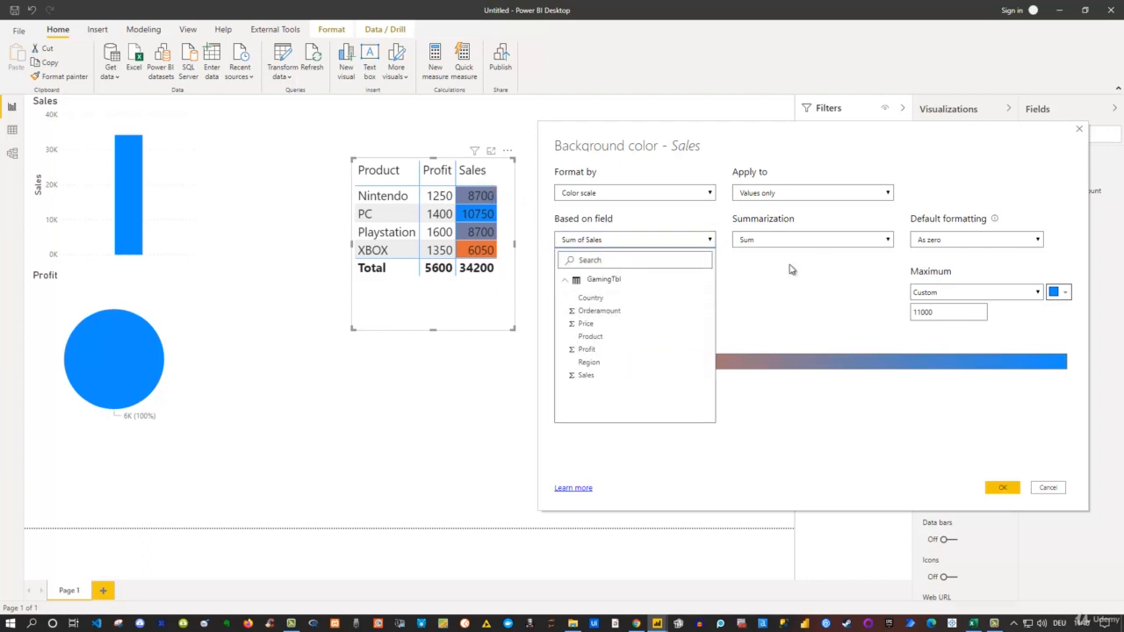
pyautogui.click(669, 244)
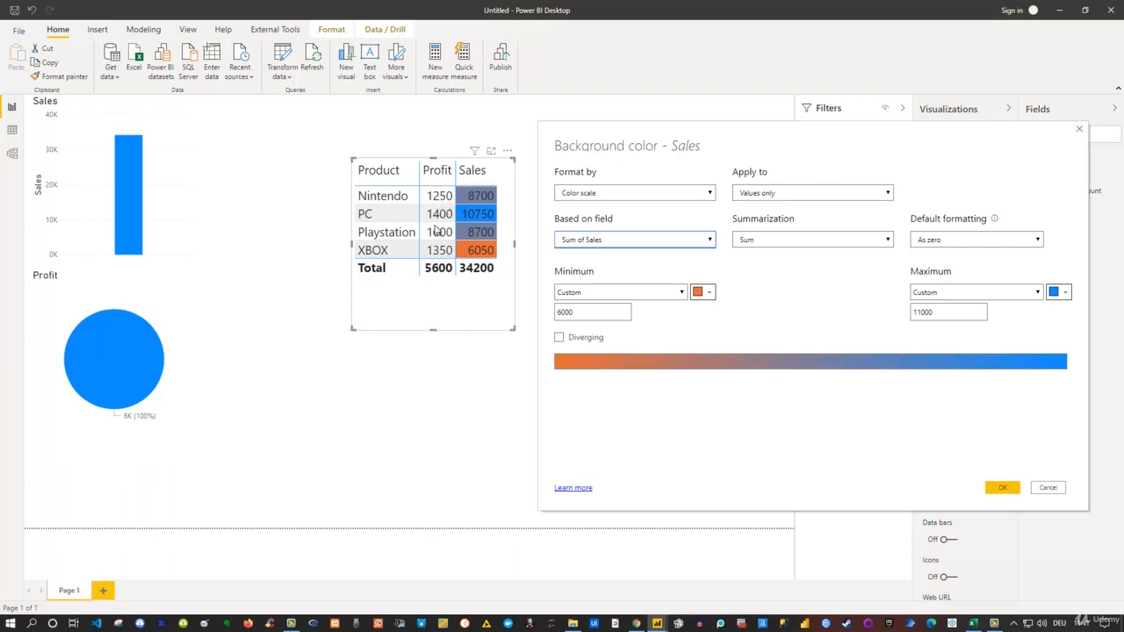
pyautogui.click(559, 339)
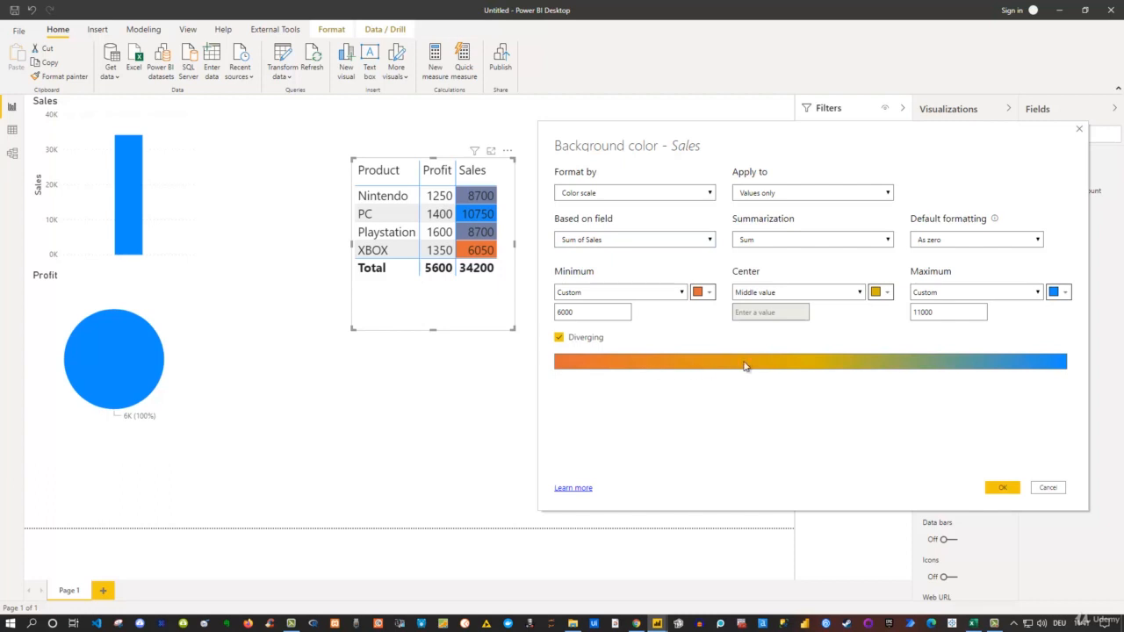
pyautogui.click(1053, 489)
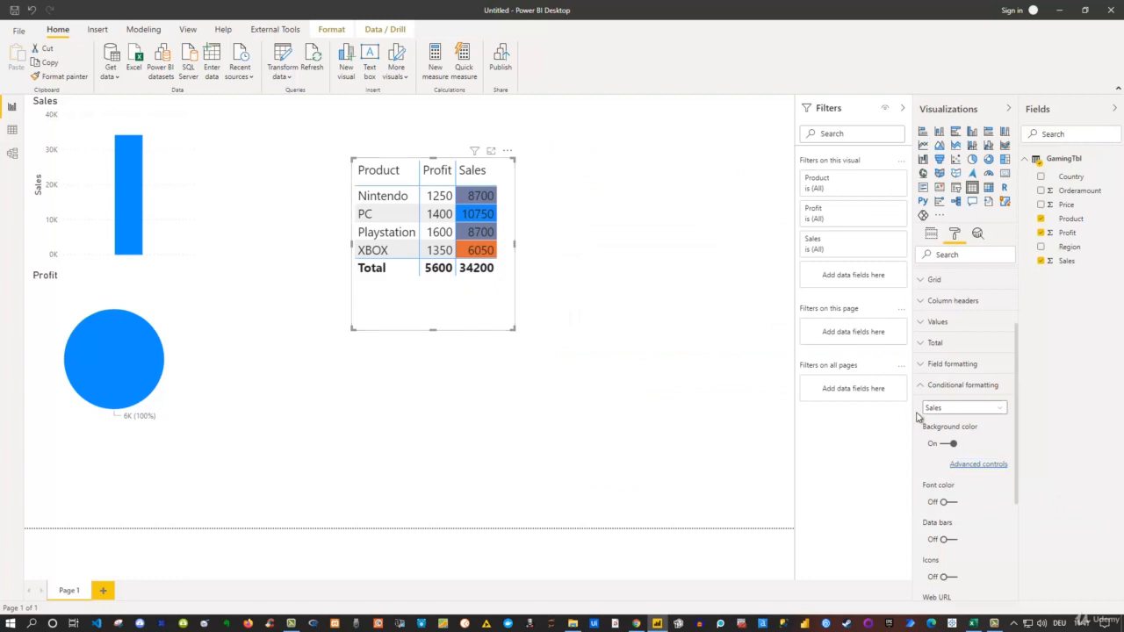
# Look over the columns and options available for the product table's conditional formatting, keeping Sales as the formatted column
pyautogui.scroll(-1, 941, 395)
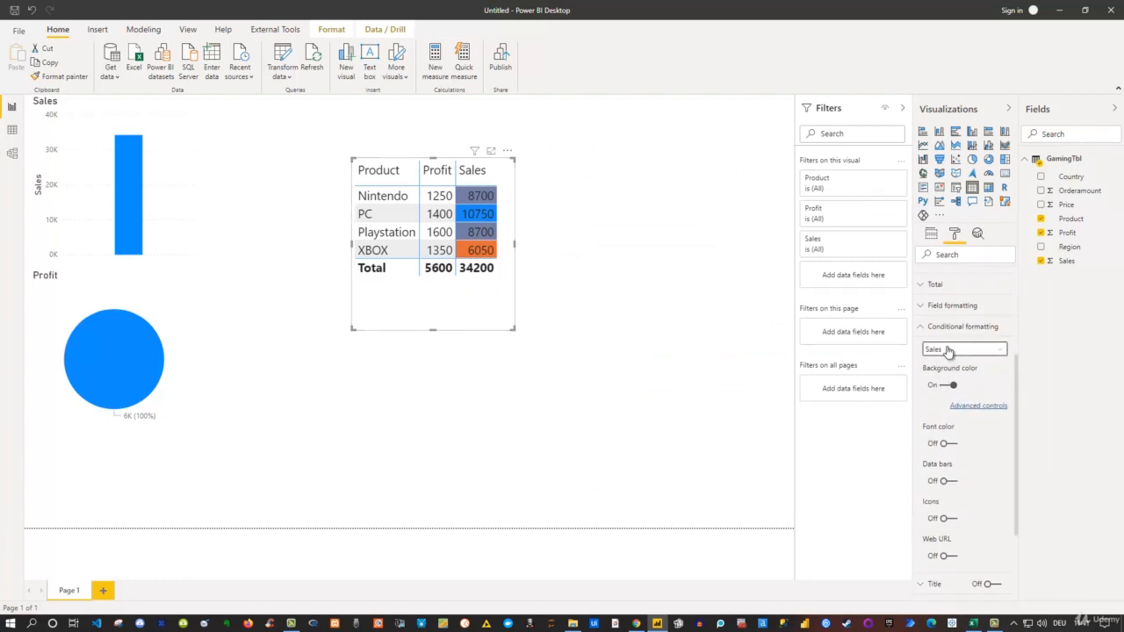
pyautogui.click(948, 351)
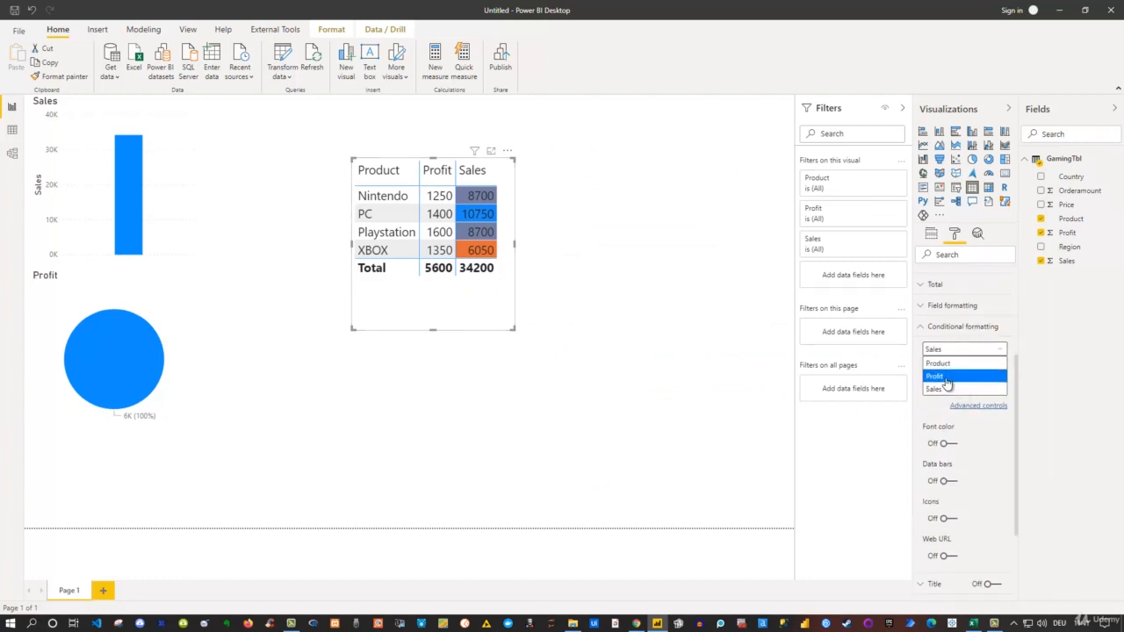
pyautogui.click(964, 351)
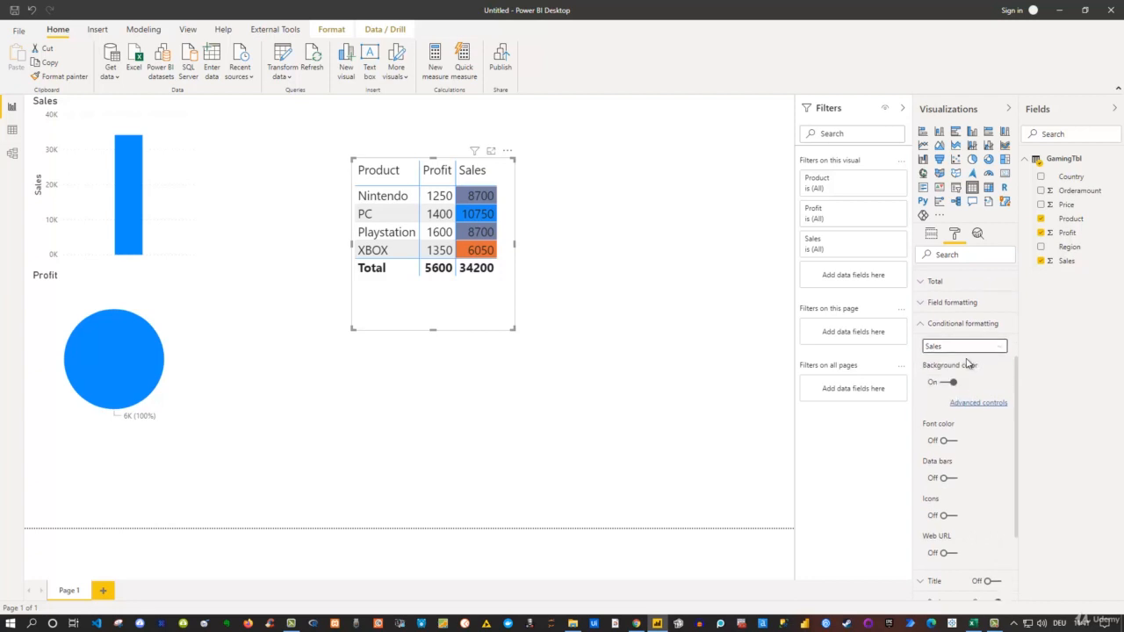
pyautogui.scroll(-2, 967, 363)
pyautogui.scroll(1, 967, 364)
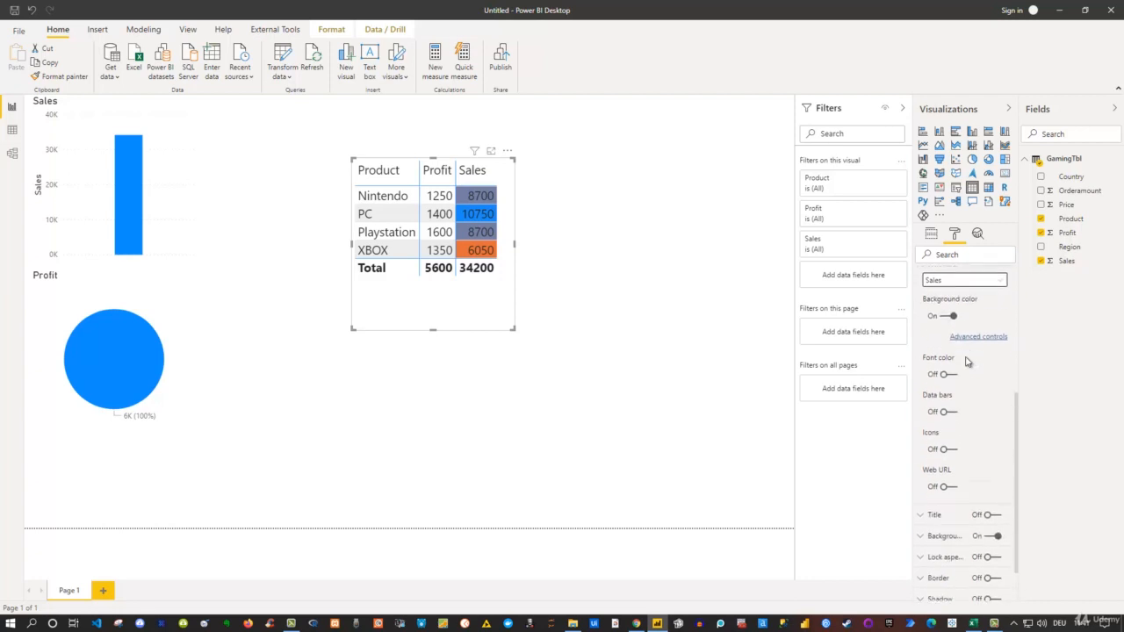
# Turn off the Sales column's background color, then try conditional font color on it and switch that off again
pyautogui.click(943, 325)
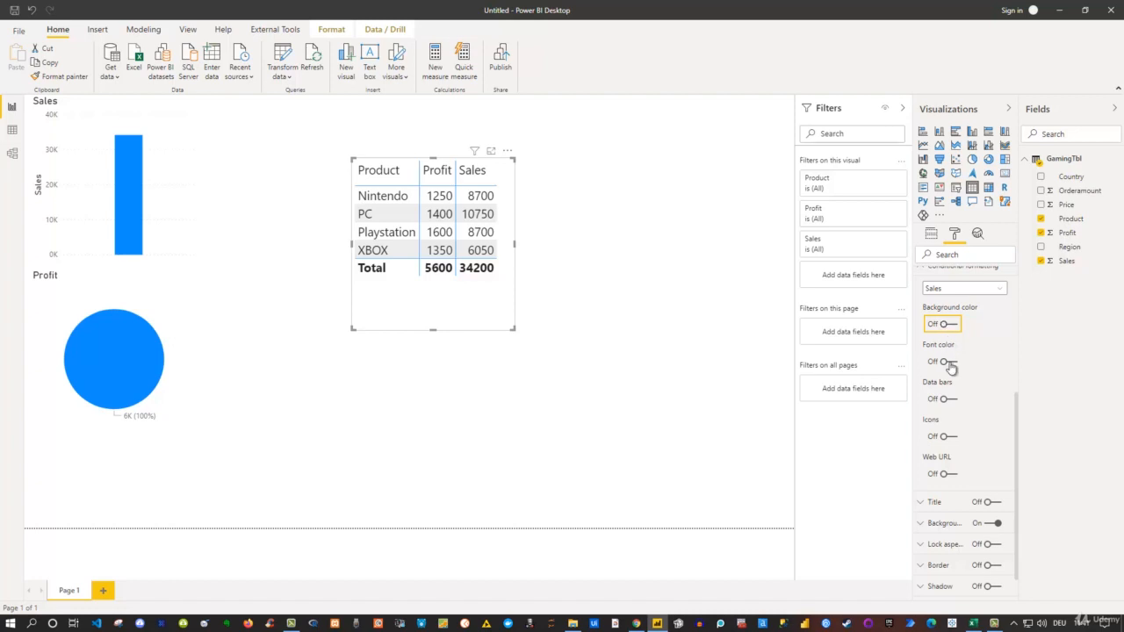
pyautogui.click(950, 362)
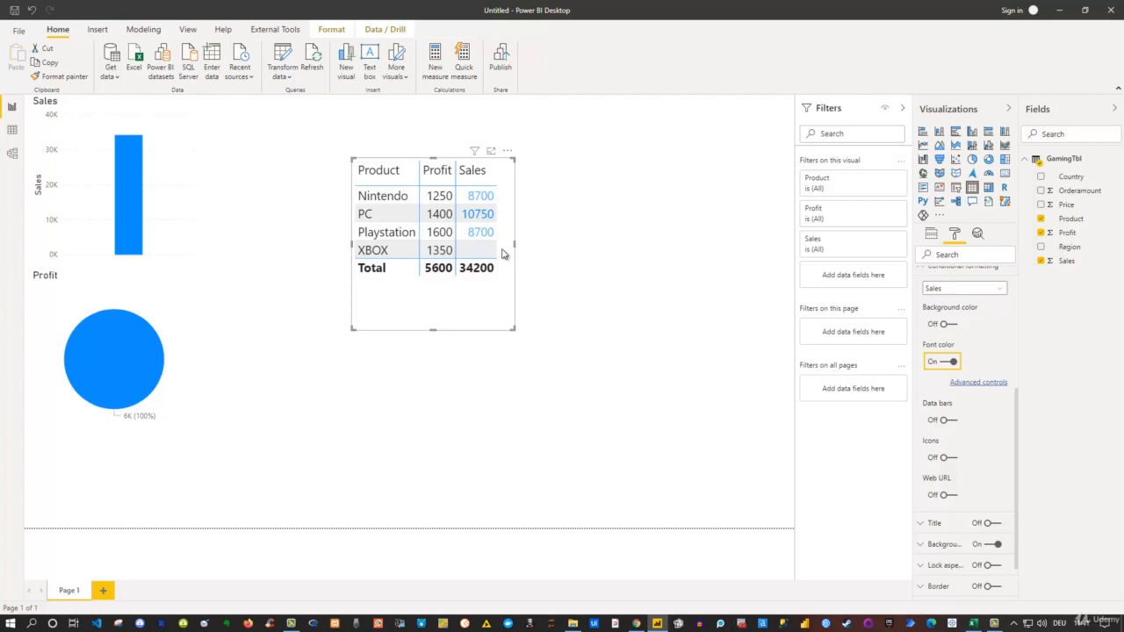
pyautogui.click(945, 362)
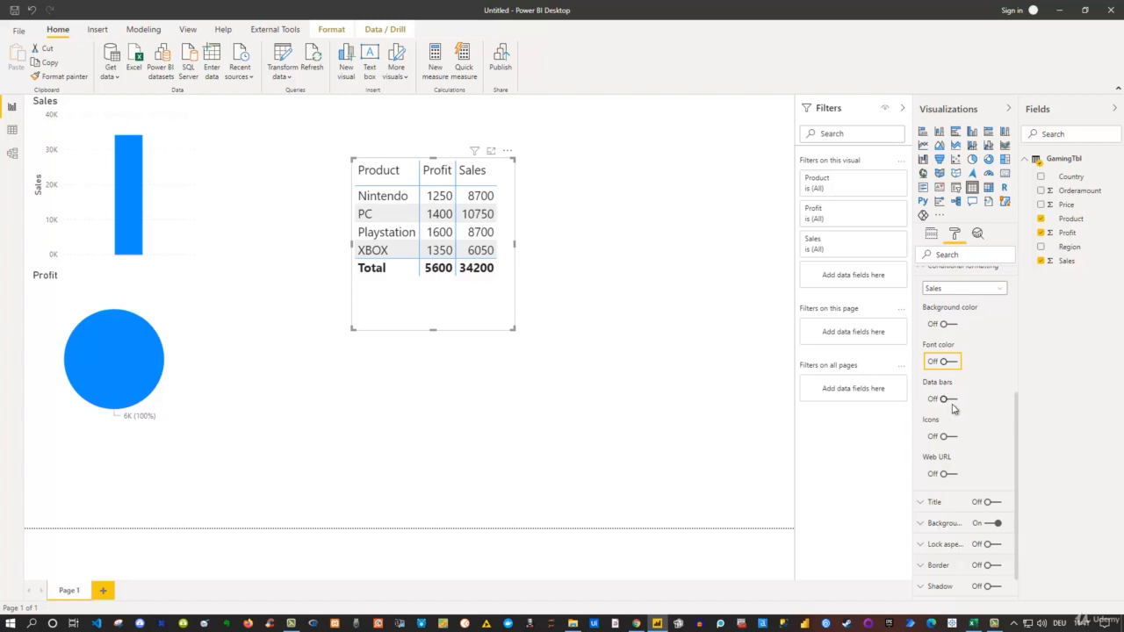
# Try data bars in an enlarged product table and then icons on the Sales column, turning each off again
pyautogui.click(953, 401)
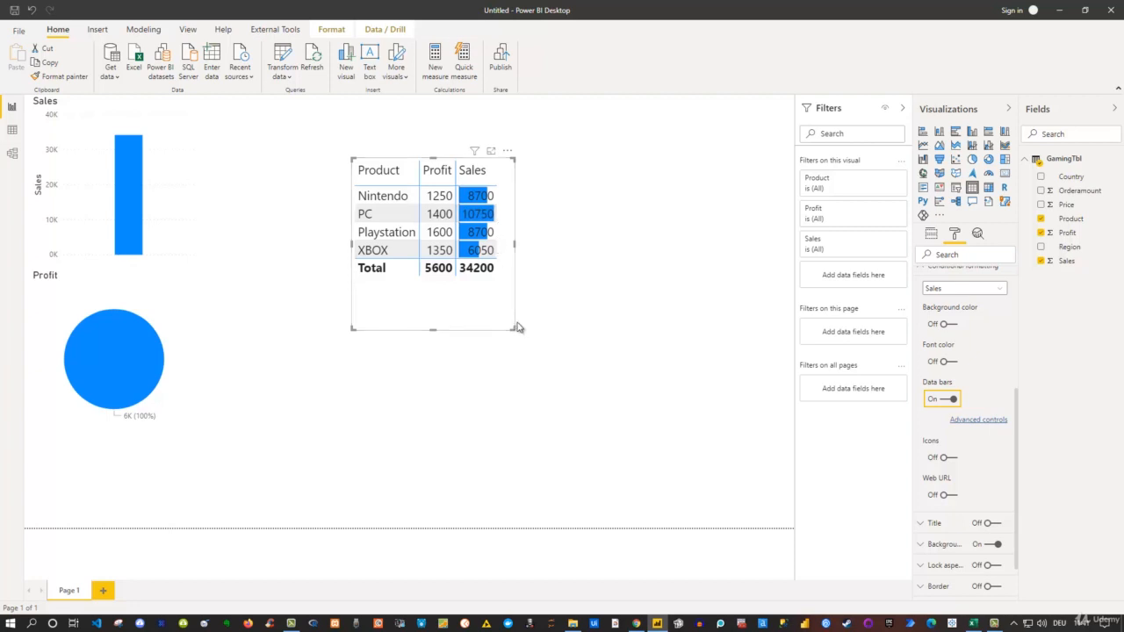
pyautogui.moveTo(513, 328); pyautogui.dragTo(592, 396)
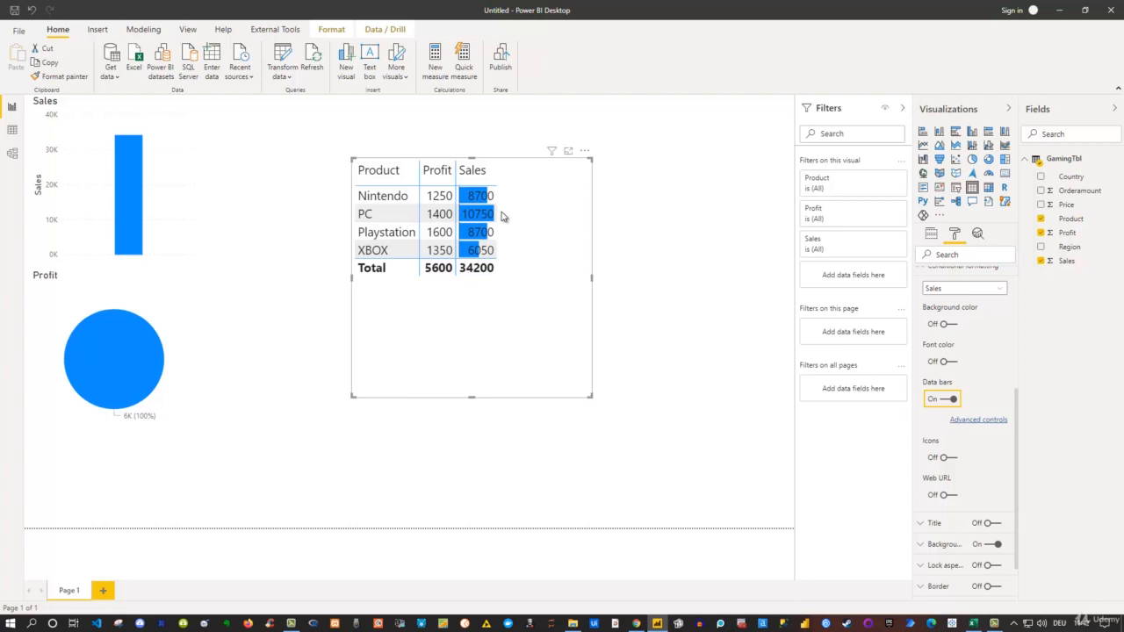
pyautogui.click(946, 401)
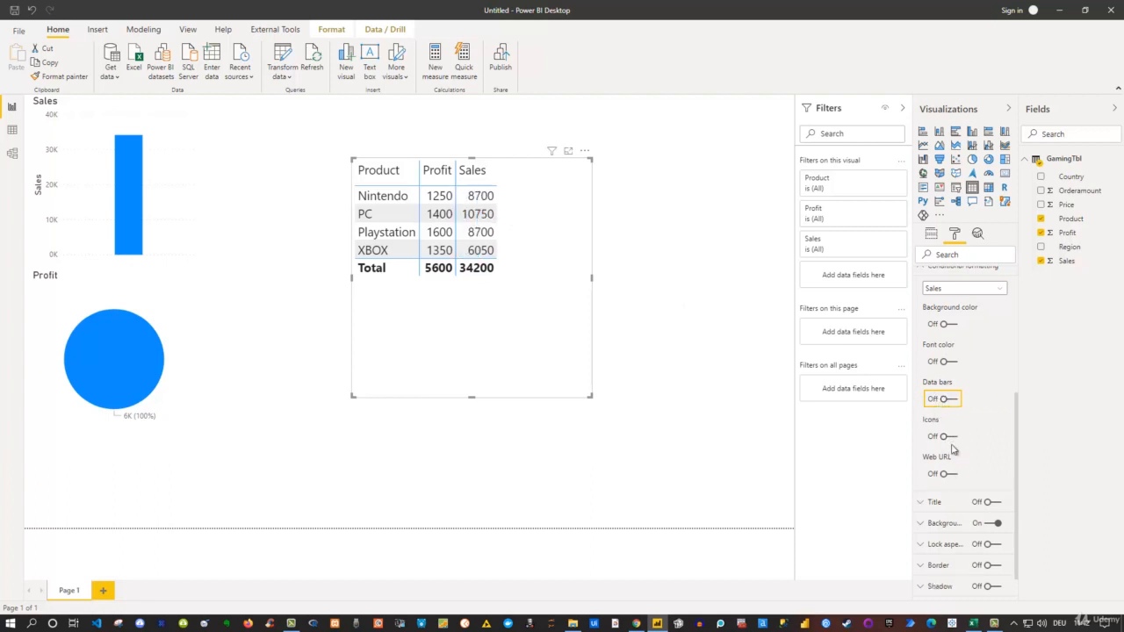
pyautogui.click(947, 436)
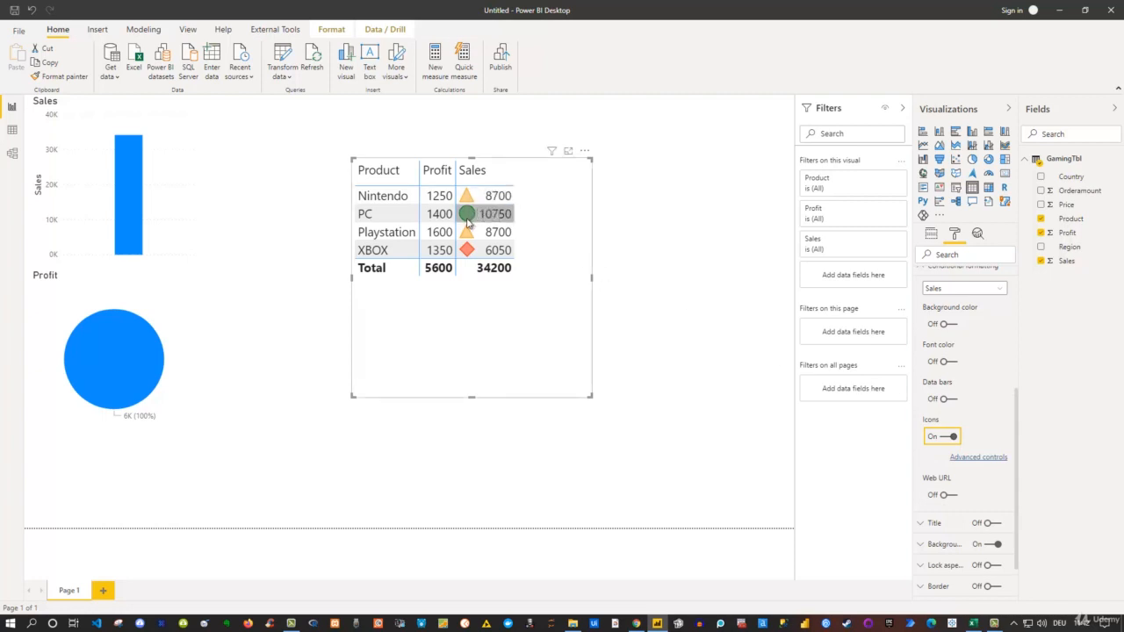
pyautogui.click(944, 437)
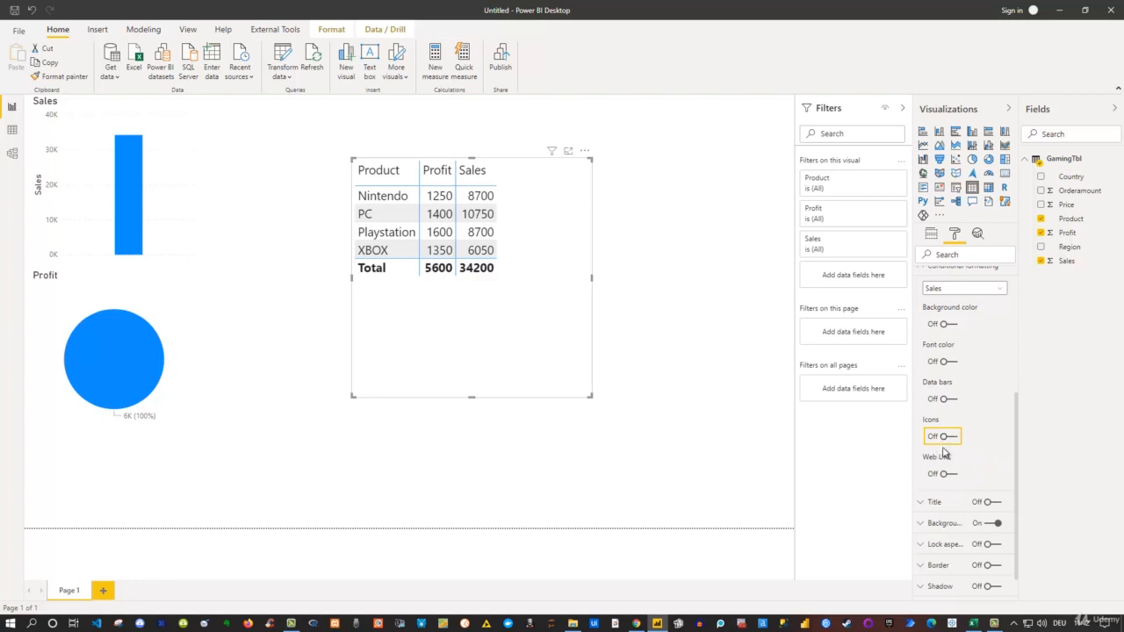
# Look over the product table's Background and Border formatting options
pyautogui.scroll(-1, 963, 451)
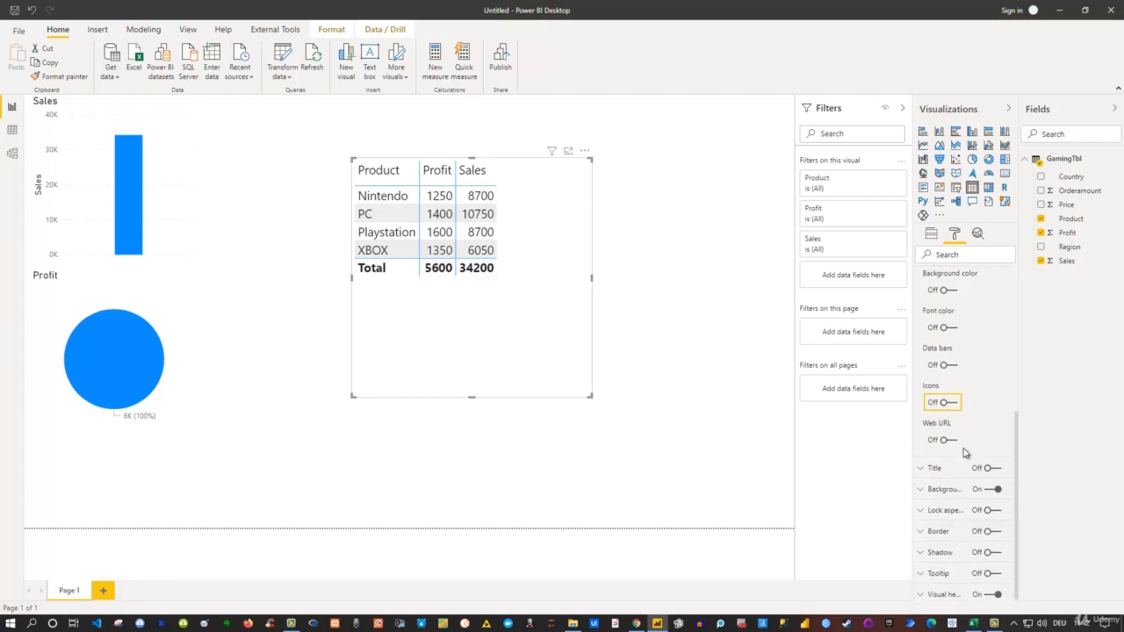
pyautogui.click(926, 488)
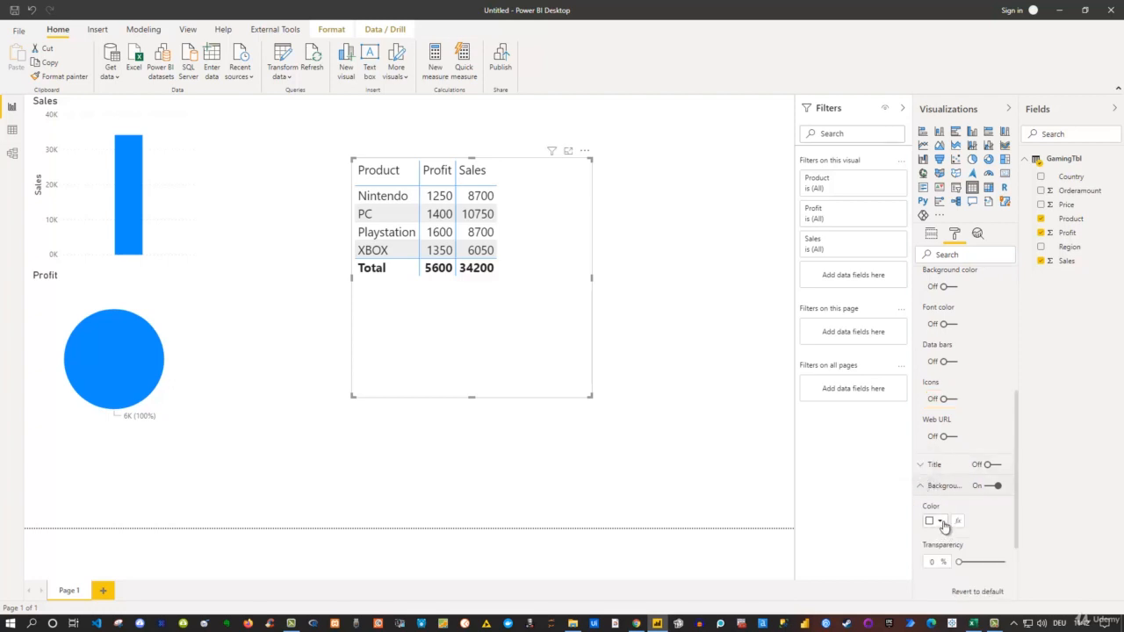
pyautogui.scroll(-3, 941, 527)
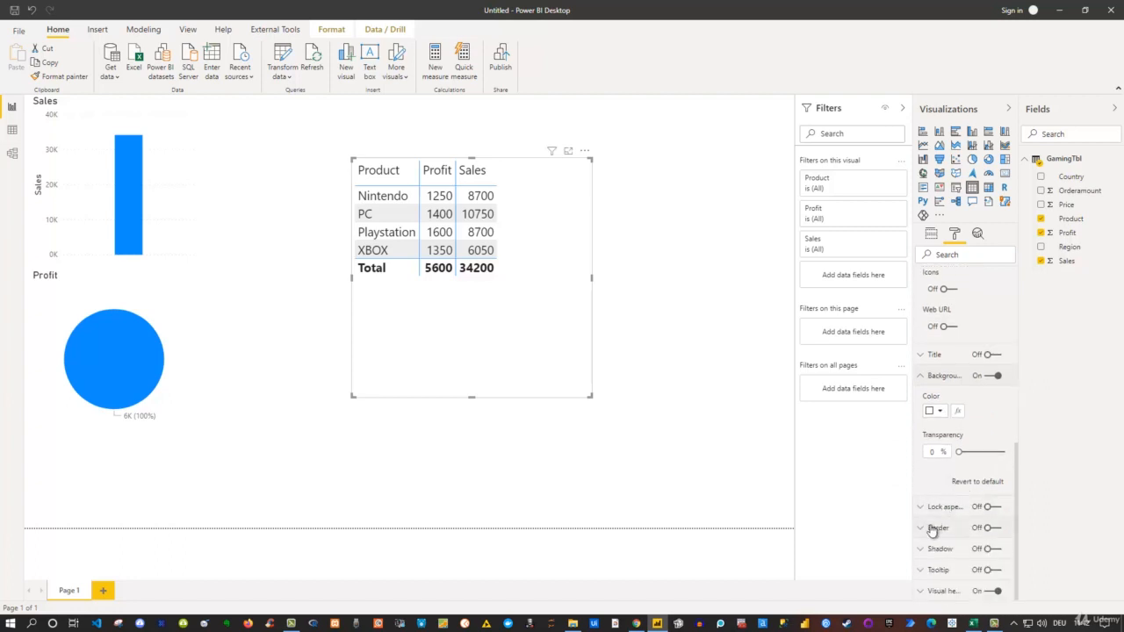
pyautogui.click(935, 527)
pyautogui.scroll(-3, 938, 536)
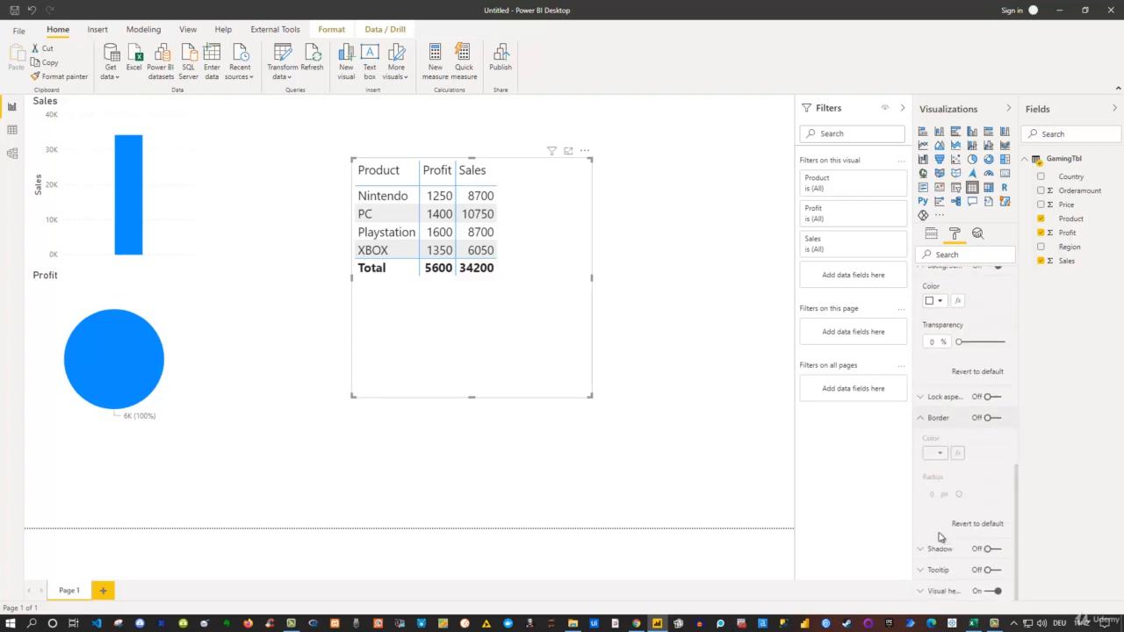
# Turn on the product table's shadow and shrink the visual to fit closely around its rows
pyautogui.click(996, 549)
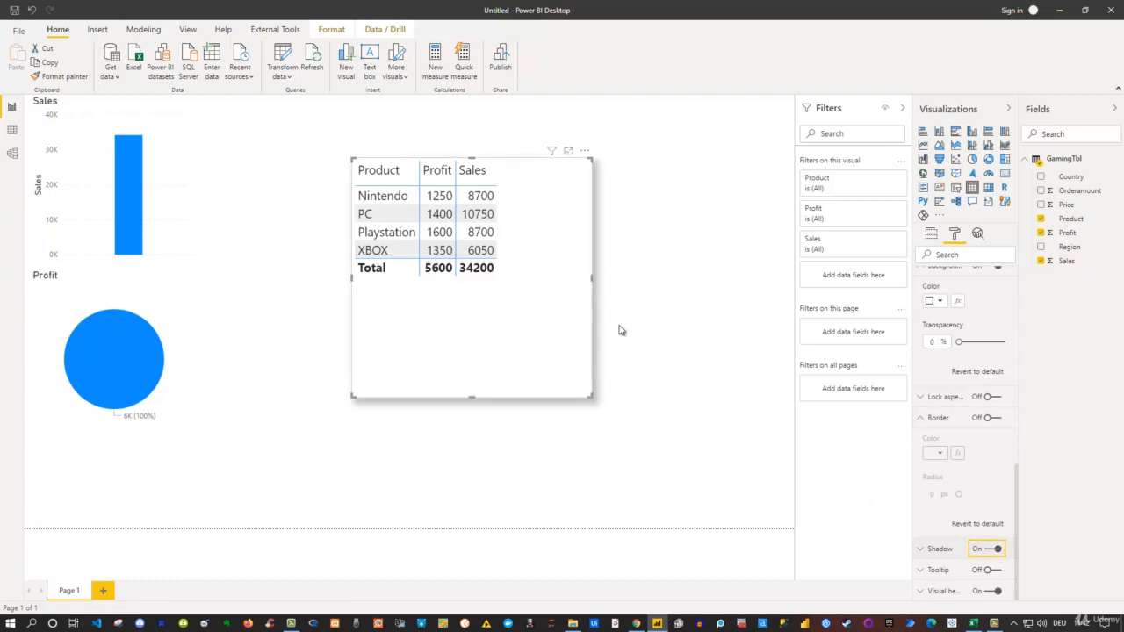
pyautogui.moveTo(592, 397); pyautogui.dragTo(587, 387)
pyautogui.moveTo(564, 340); pyautogui.dragTo(539, 289)
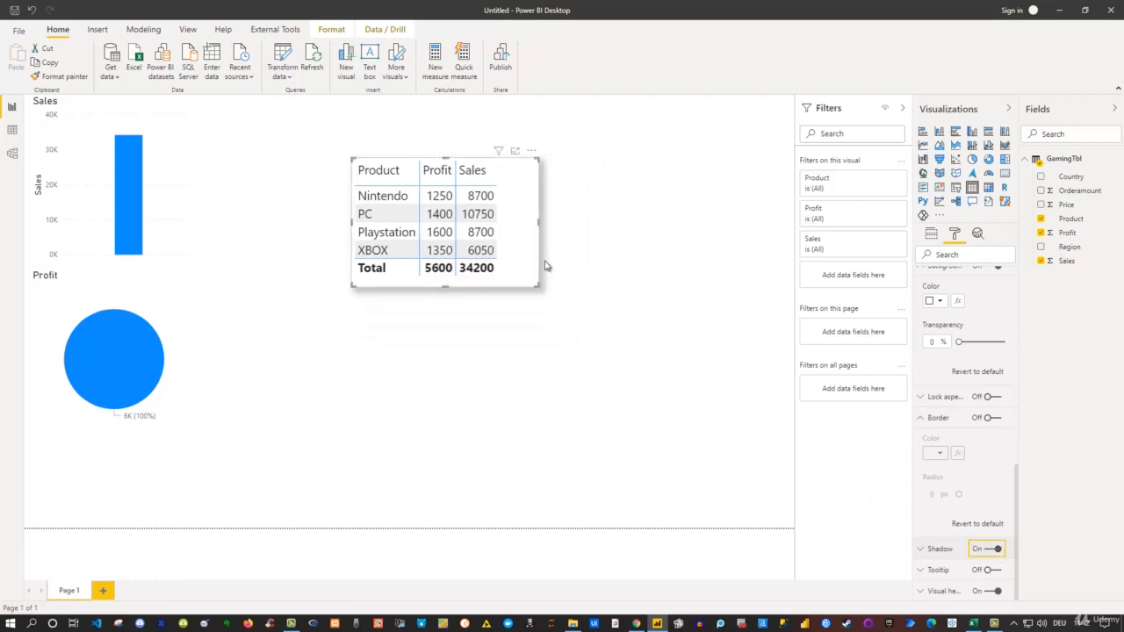
pyautogui.click(545, 222)
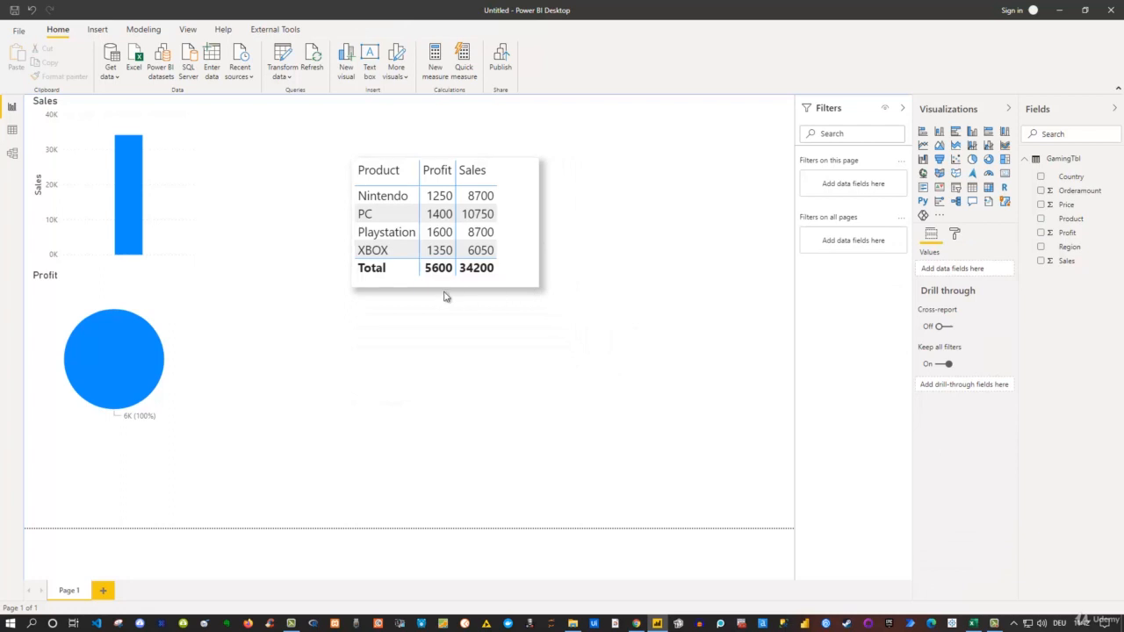
# Turn off the shadow of the product table
pyautogui.click(514, 248)
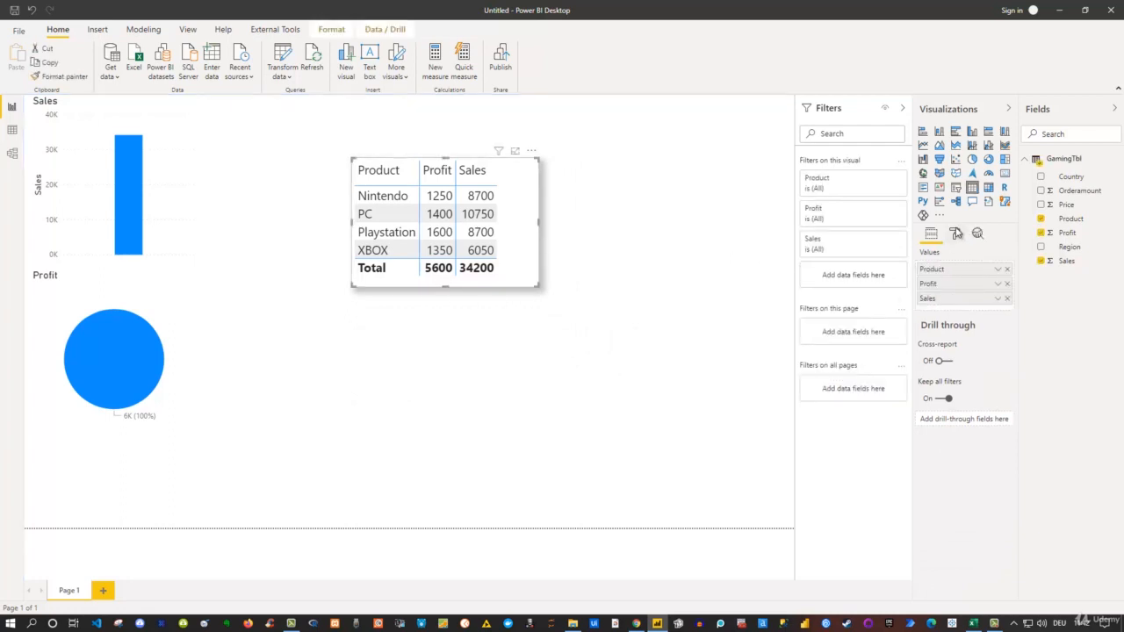
pyautogui.click(954, 233)
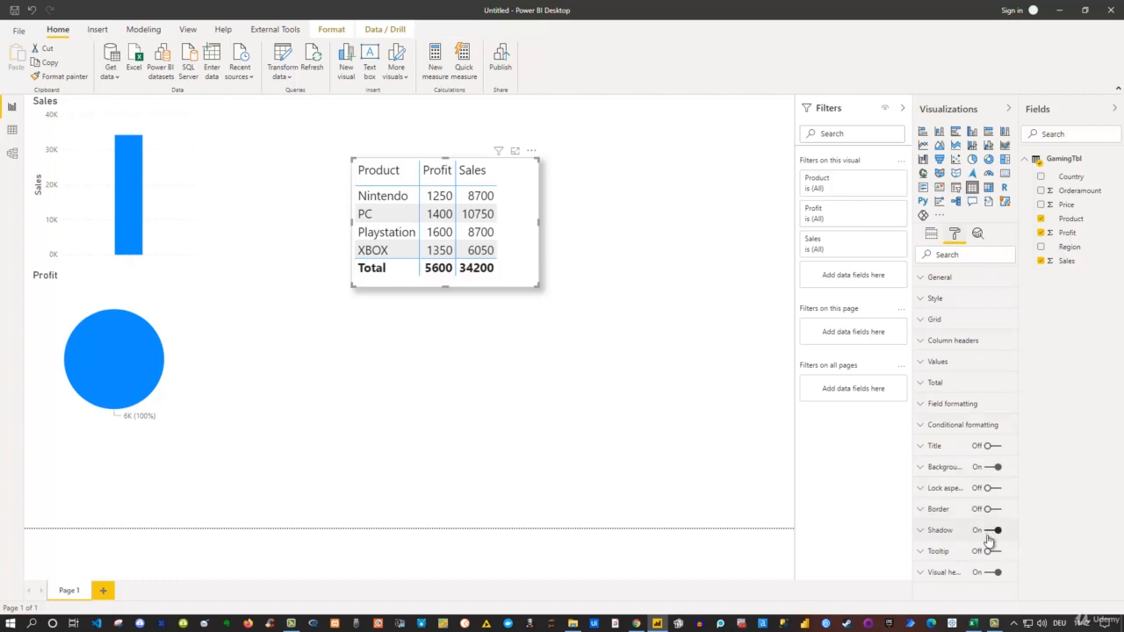
pyautogui.click(988, 531)
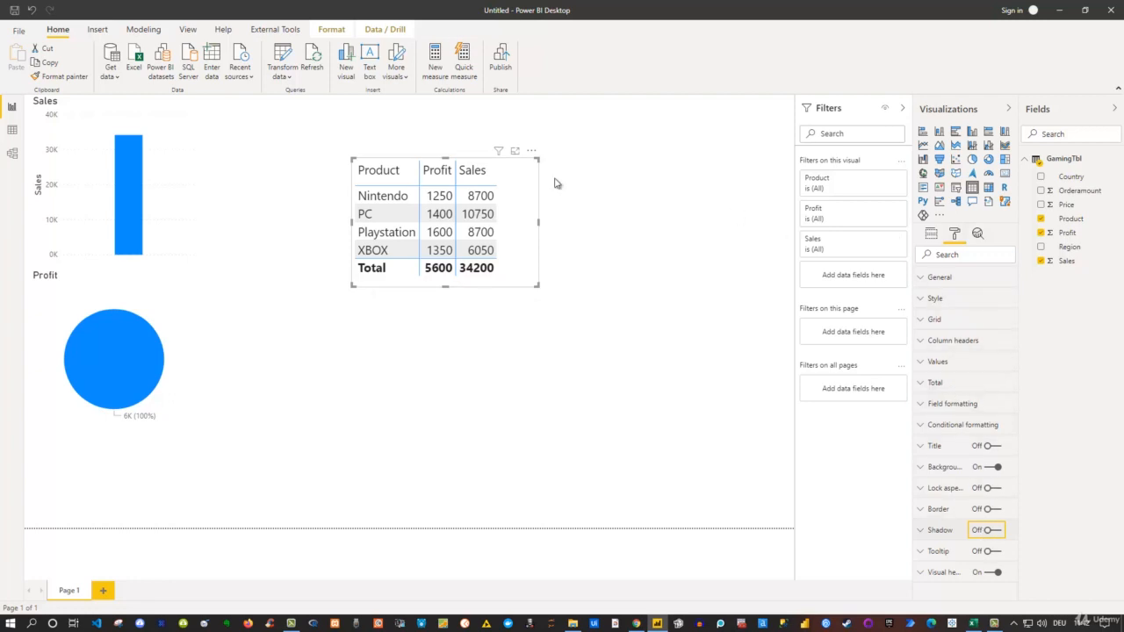
# Turn on data labels for the Sales column chart and set their display units to None
pyautogui.click(166, 139)
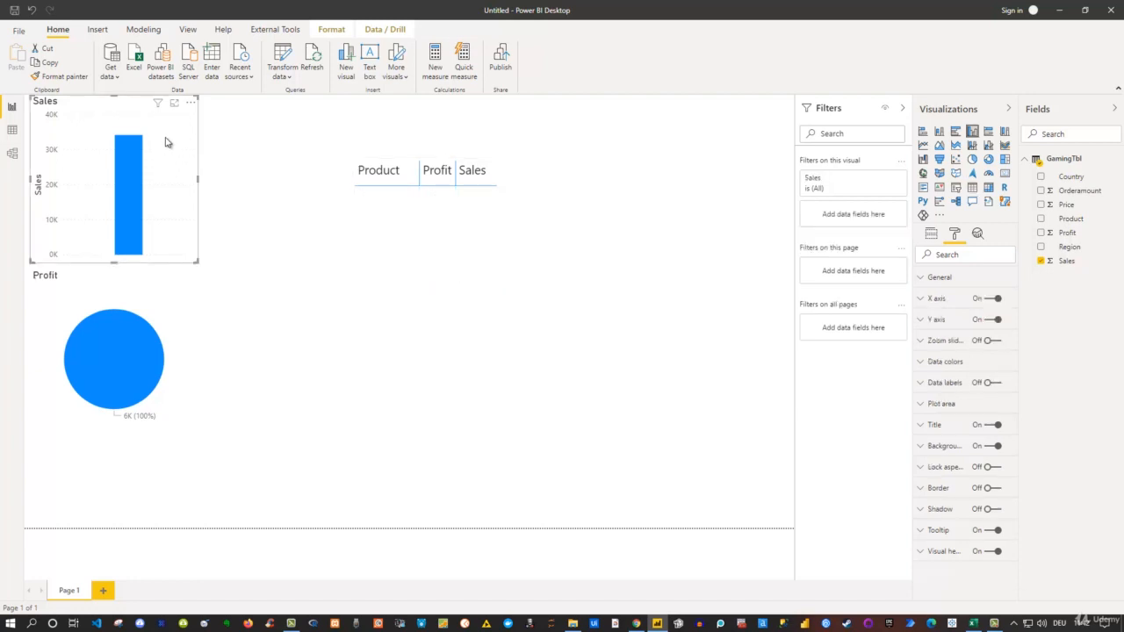
pyautogui.click(993, 384)
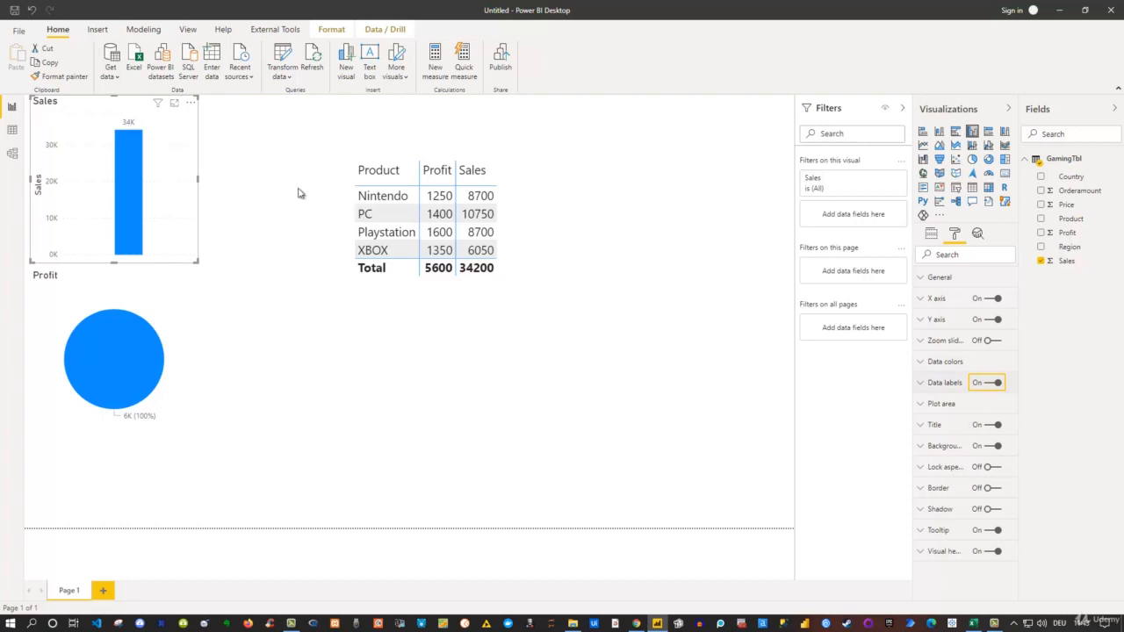
pyautogui.click(922, 384)
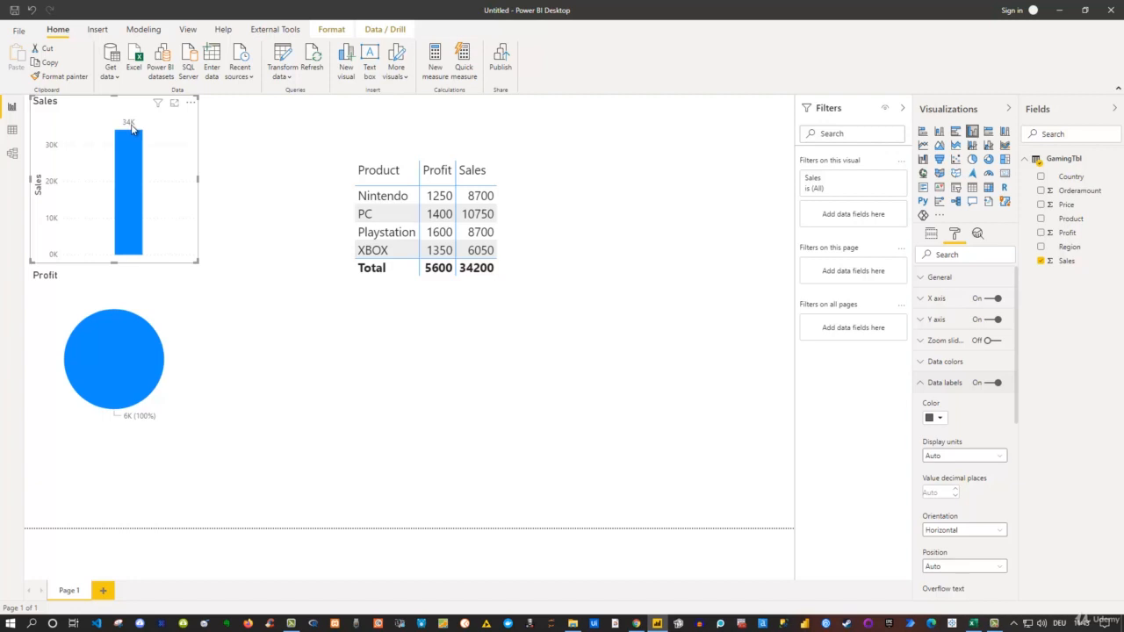
pyautogui.click(974, 456)
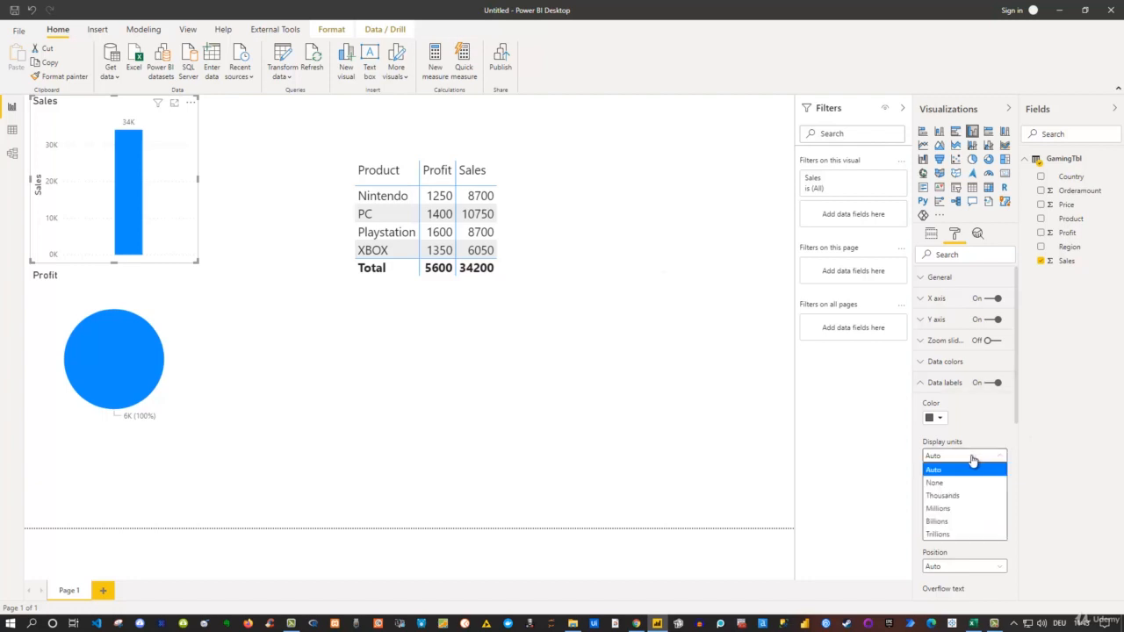
pyautogui.click(953, 481)
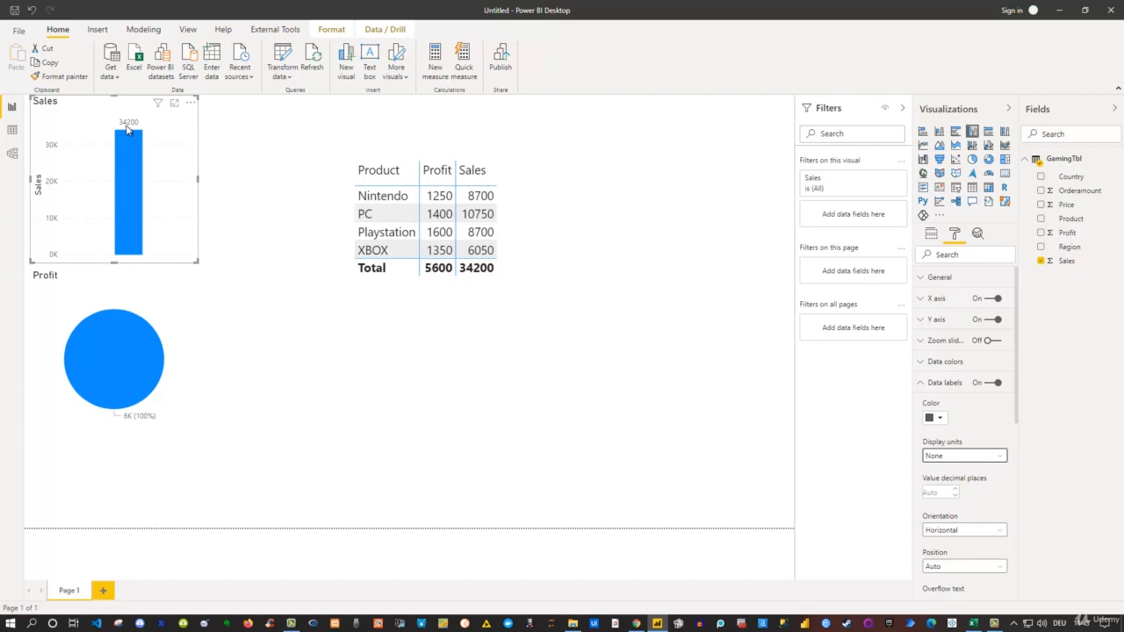
pyautogui.click(949, 458)
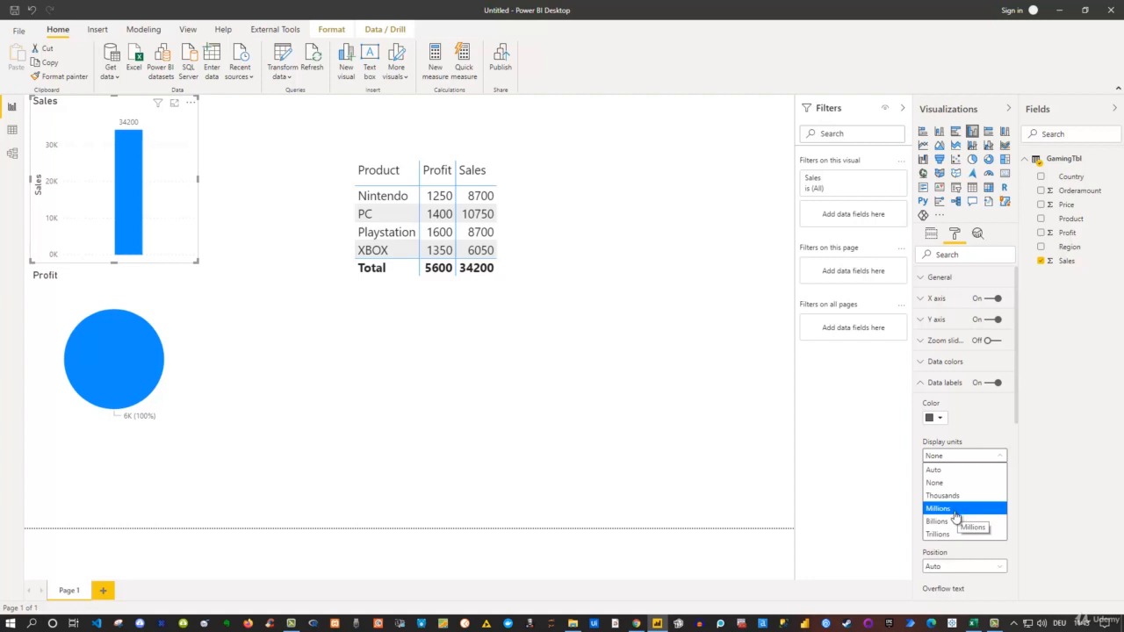
pyautogui.click(900, 440)
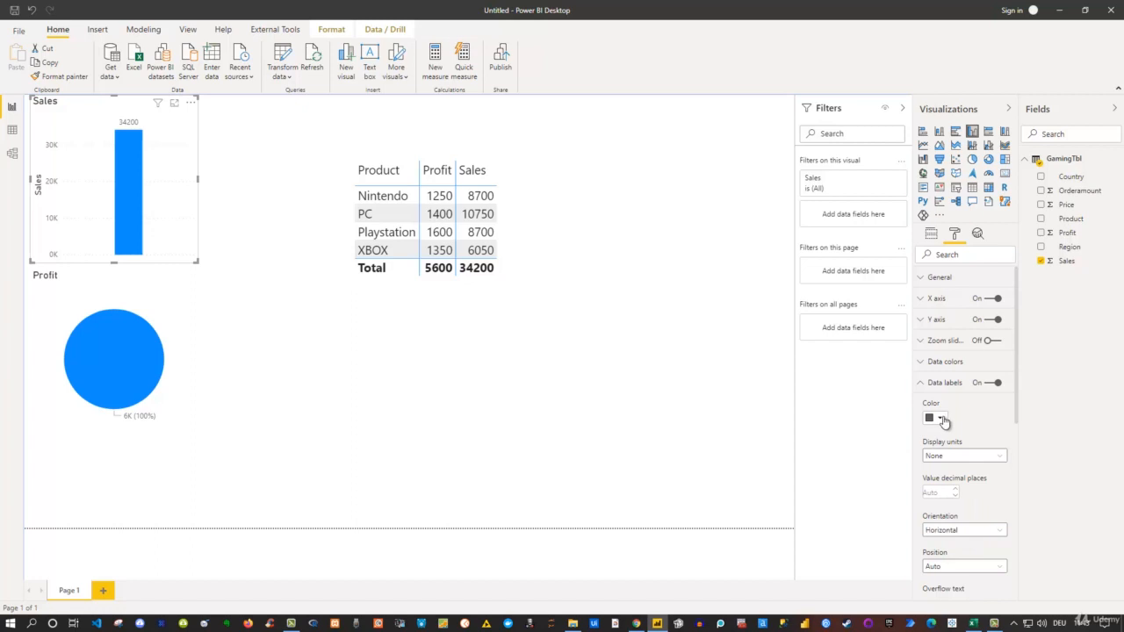
# Set the text size of the Sales chart's data labels to 15 pt
pyautogui.scroll(-3, 945, 424)
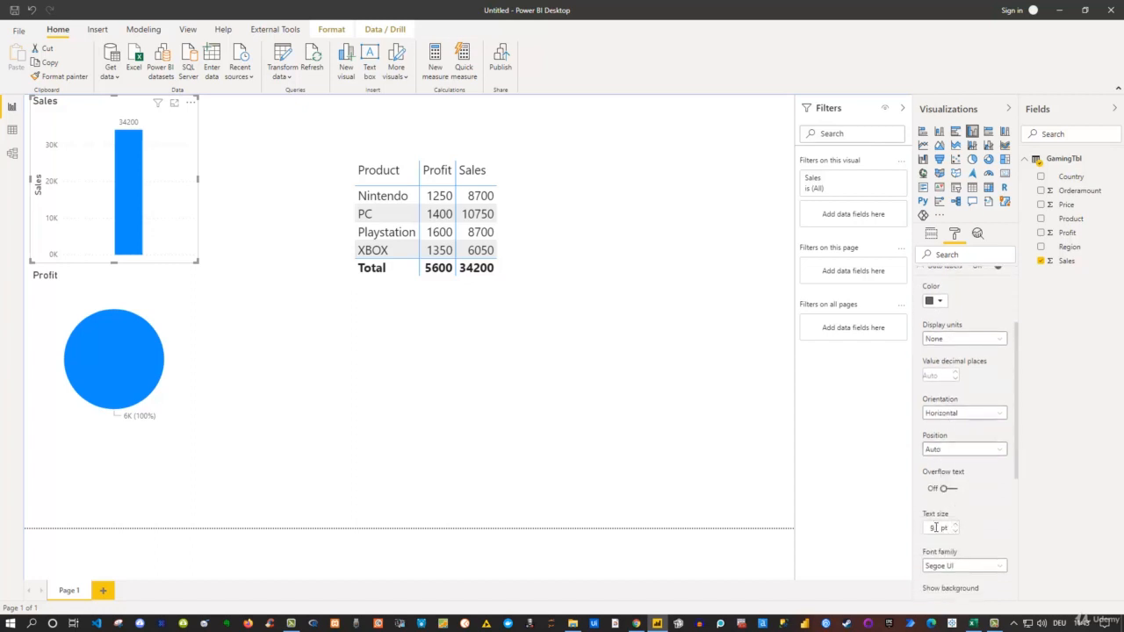
pyautogui.write('15')
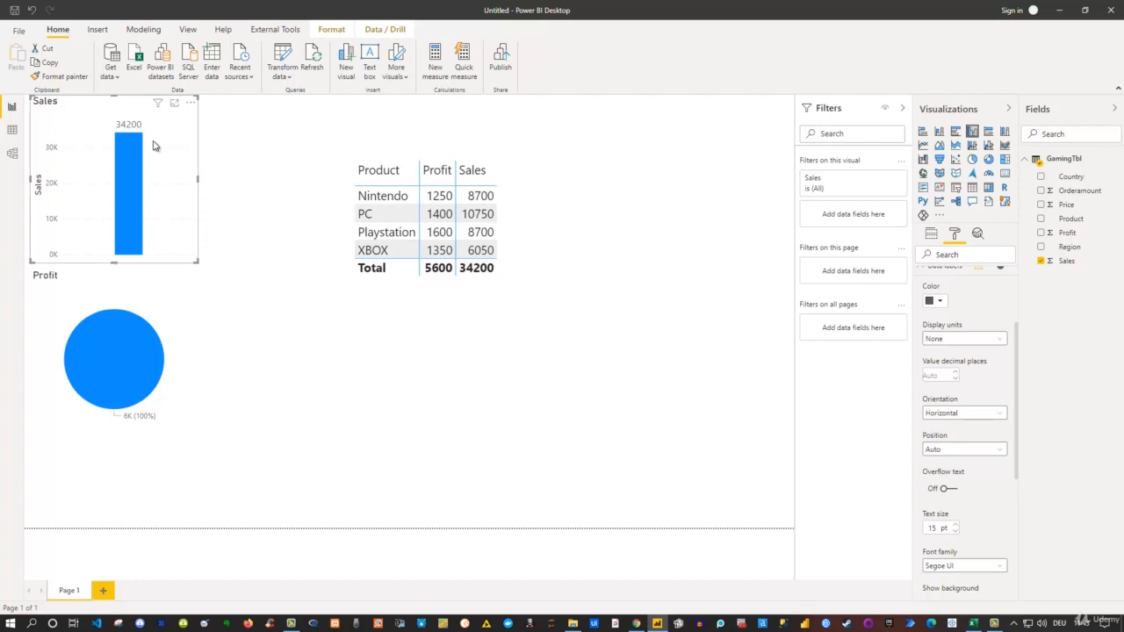
pyautogui.click(249, 193)
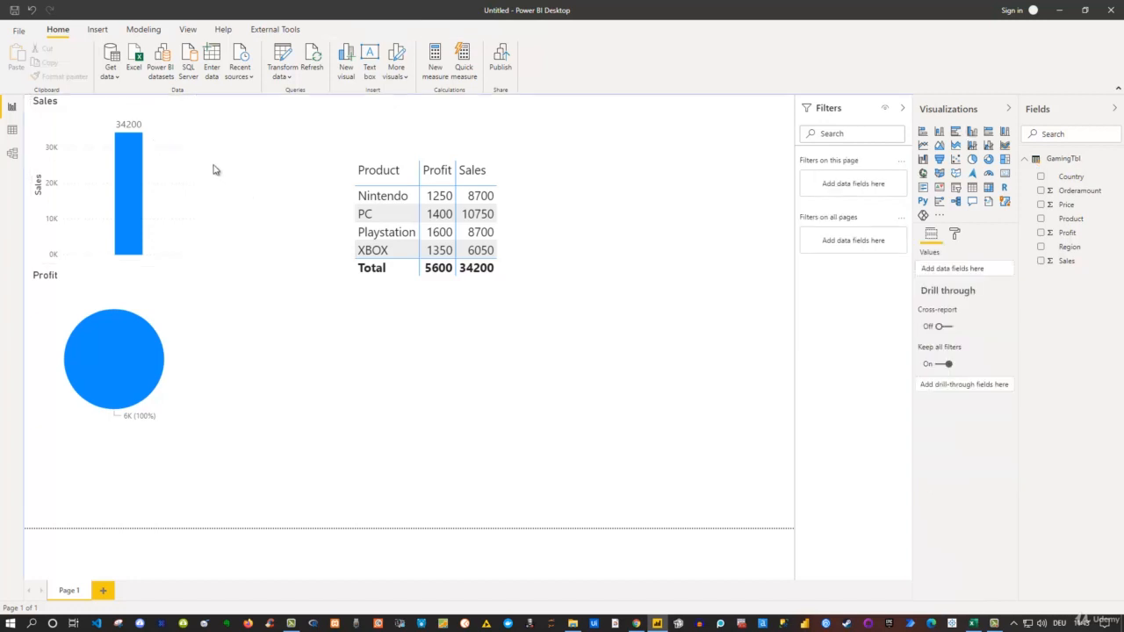
# Look over the formatting options of the Profit pie chart
pyautogui.click(169, 318)
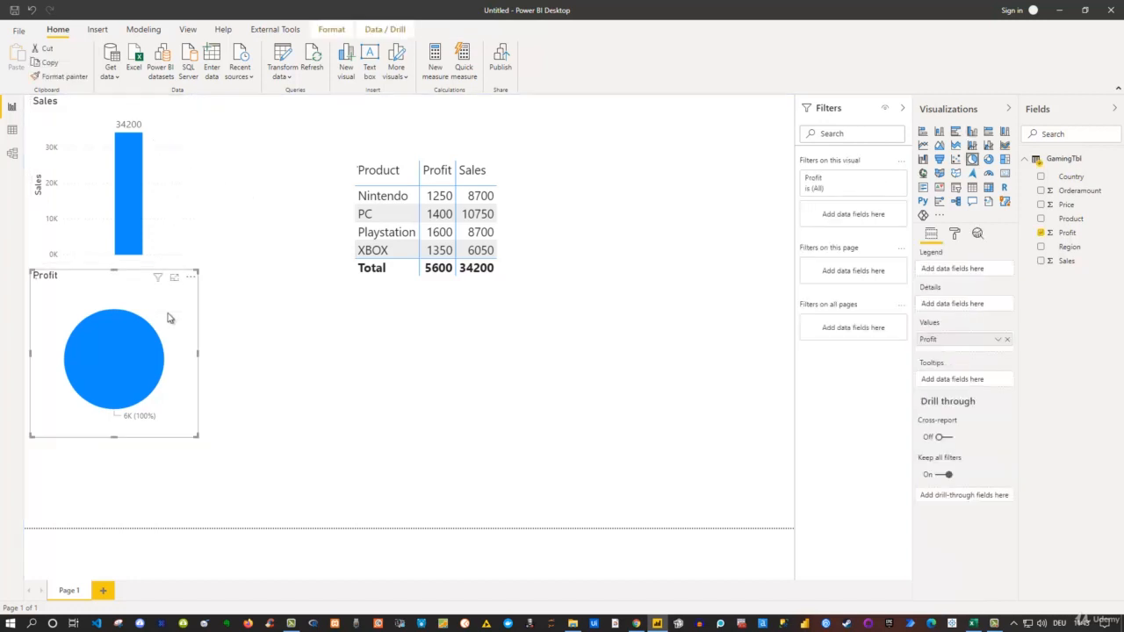
pyautogui.click(957, 235)
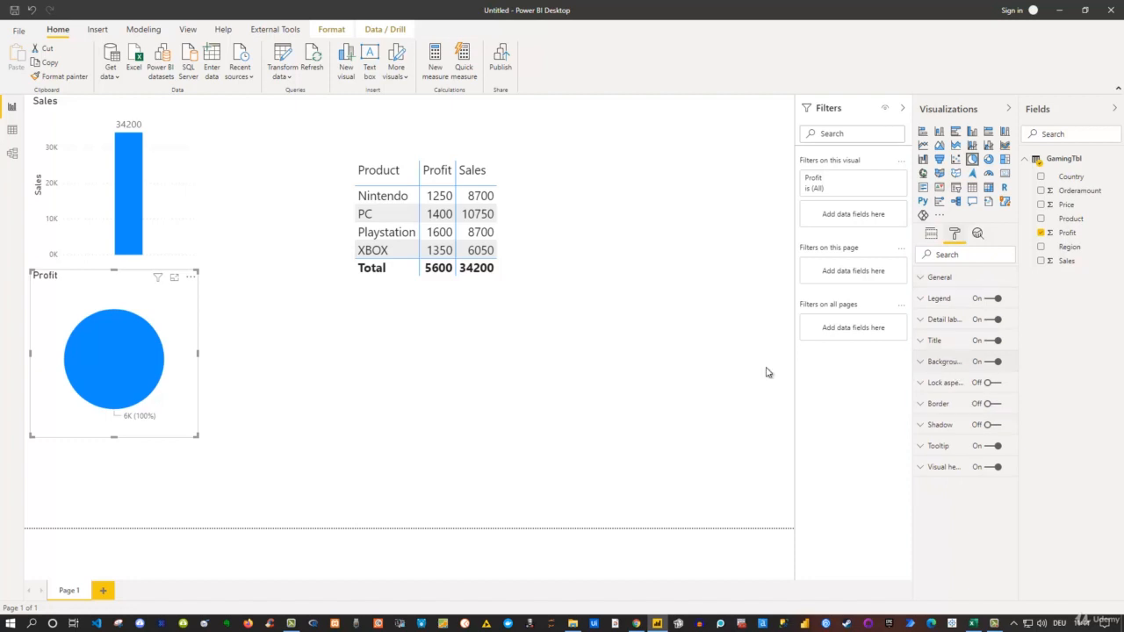
pyautogui.click(458, 414)
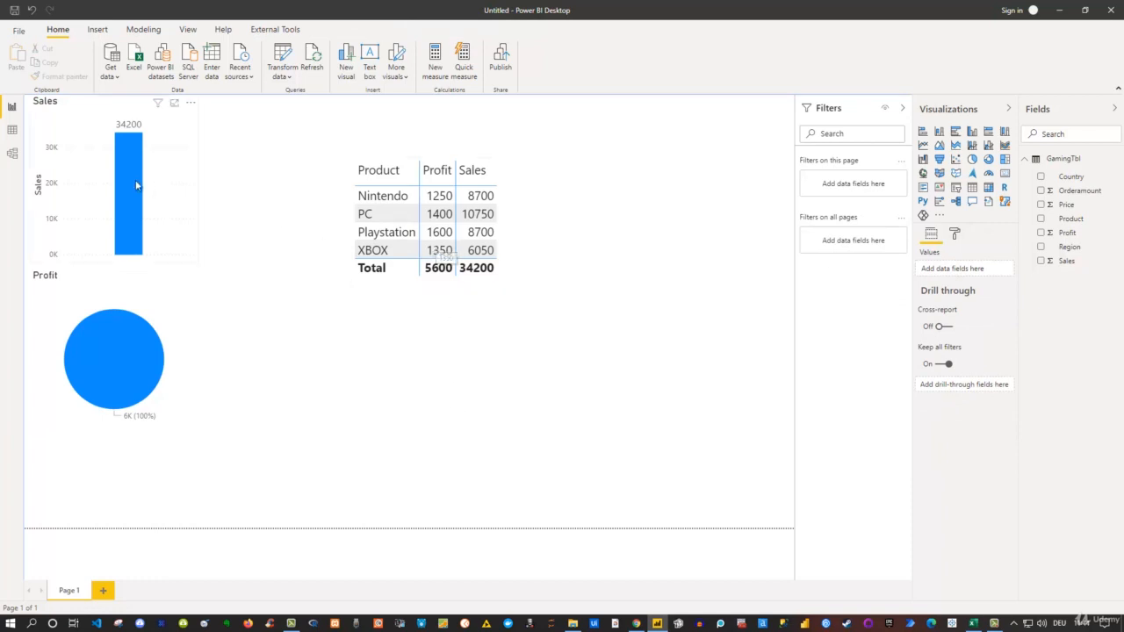
pyautogui.moveTo(130, 183)
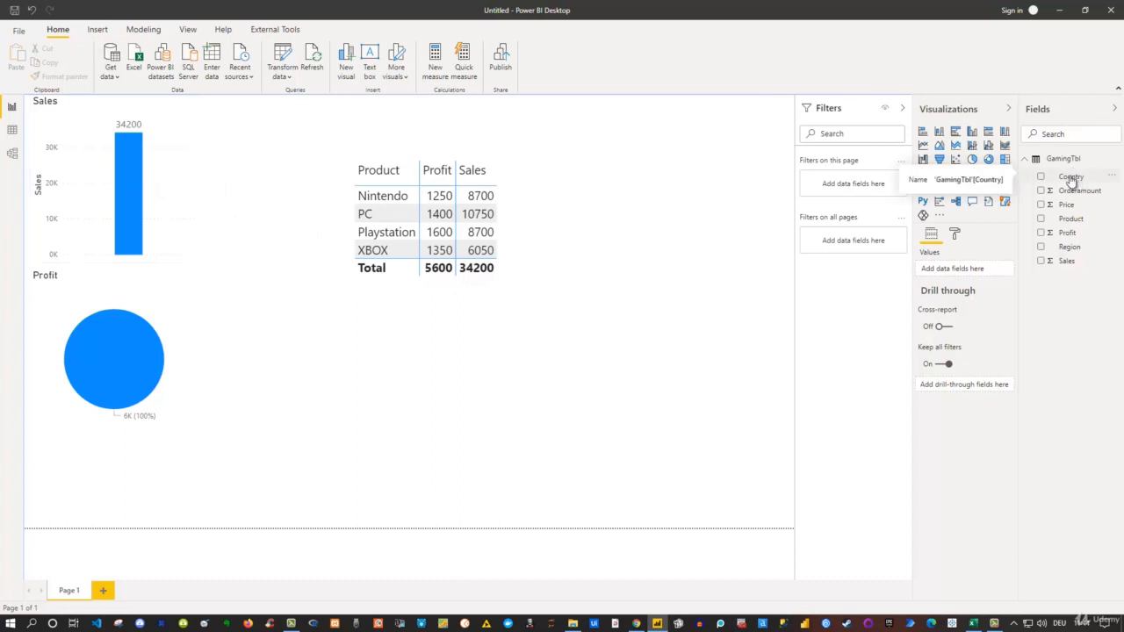
# Add a map visual from the Country field, enlarge it and place it below the product table
pyautogui.click(1042, 178)
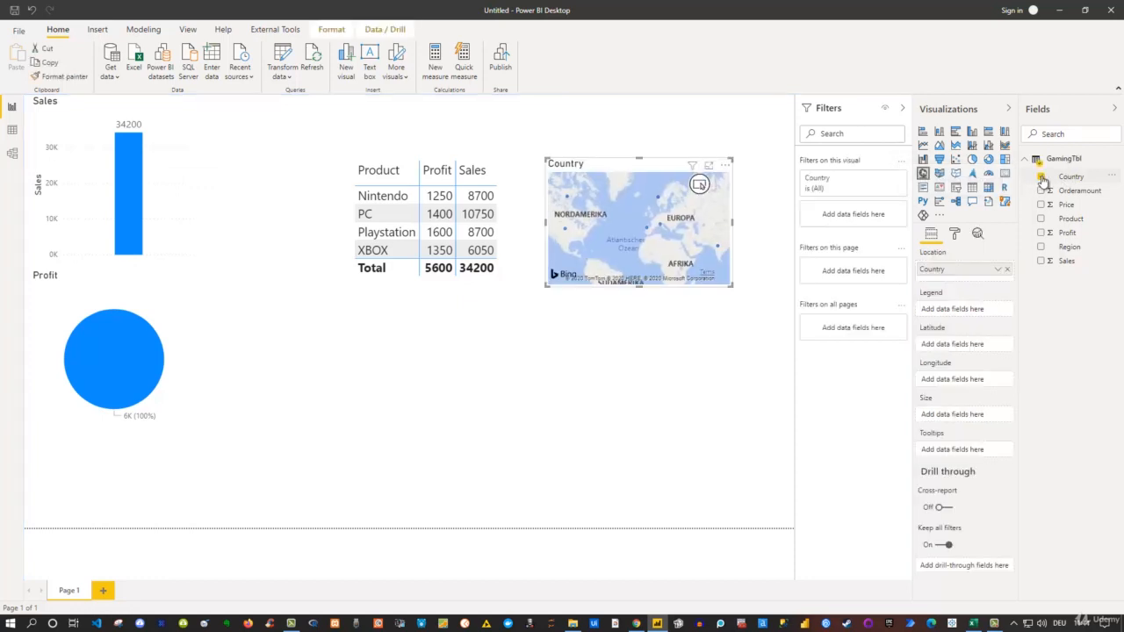
pyautogui.moveTo(729, 286); pyautogui.dragTo(784, 321)
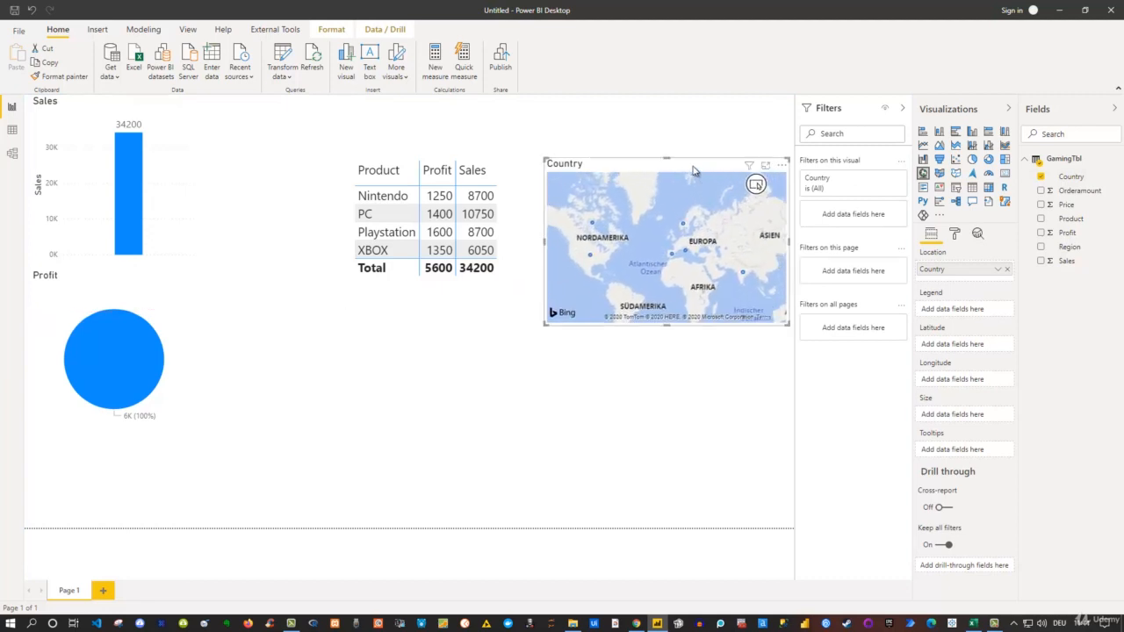
pyautogui.moveTo(695, 168); pyautogui.dragTo(619, 308)
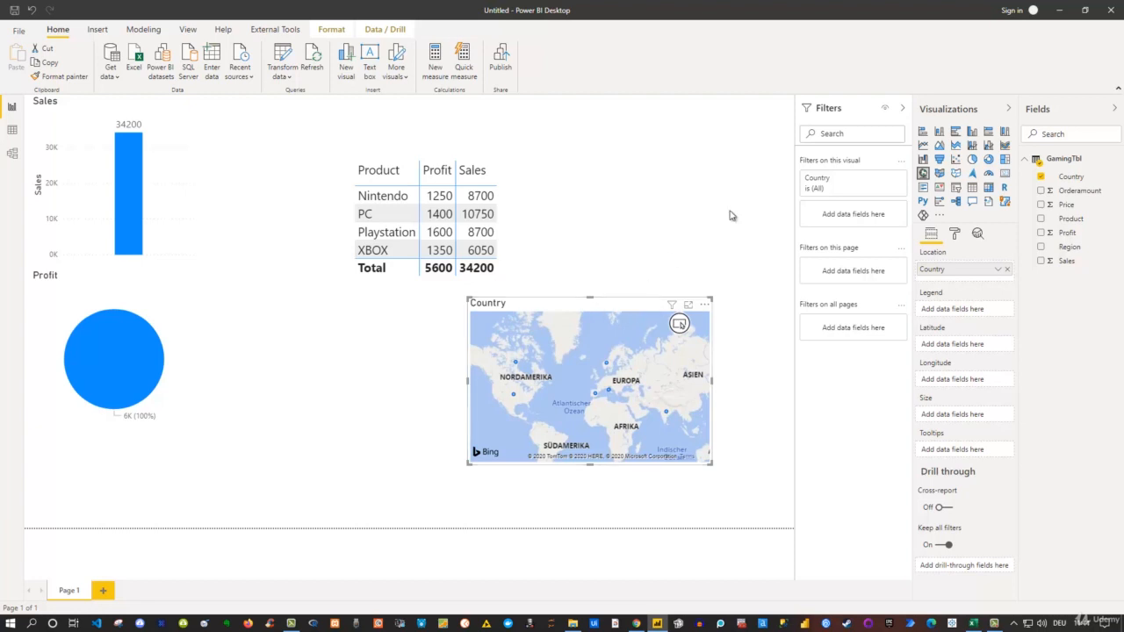
# Show the Country visual as a table to check its entries, and convert it back to a map
pyautogui.click(973, 190)
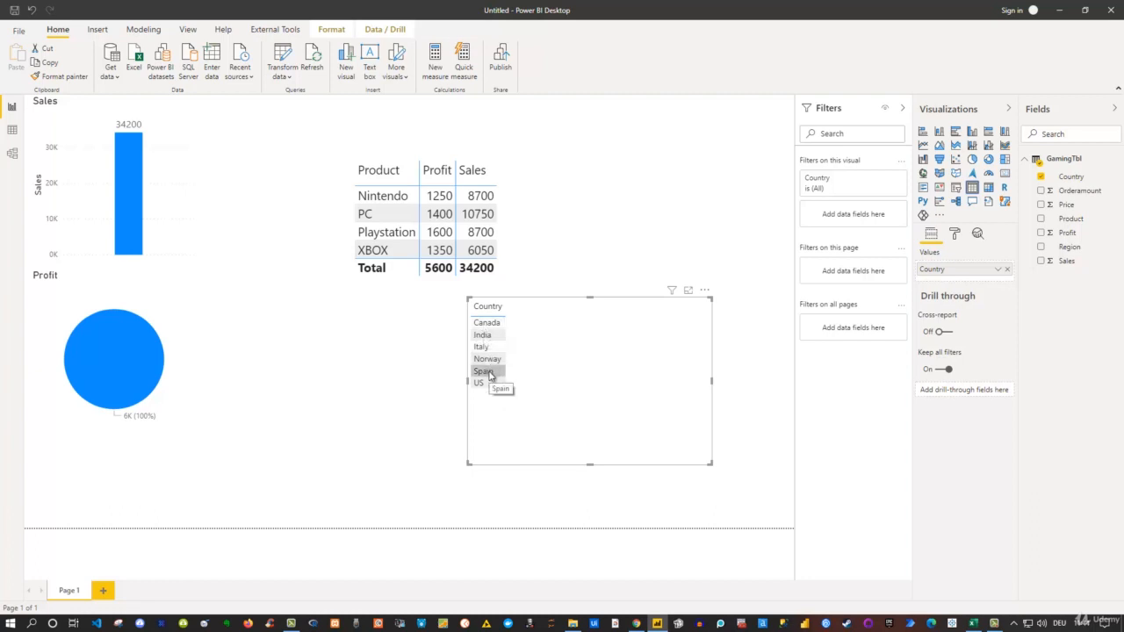
pyautogui.click(924, 174)
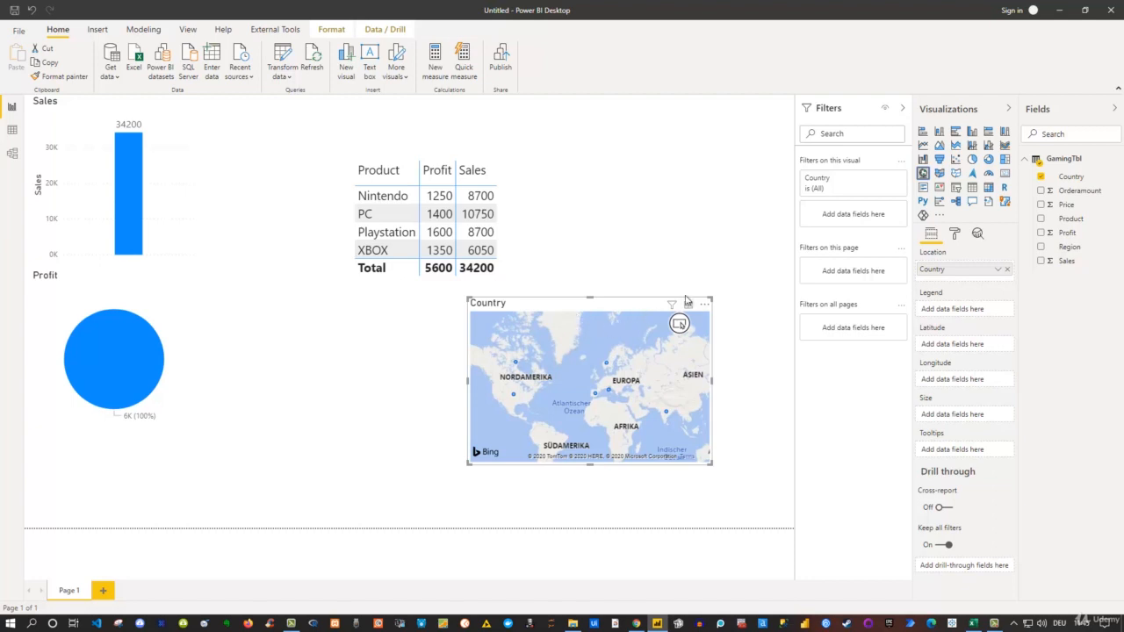
# Set the data category of the Country column to Country and check it with the map selected
pyautogui.click(1067, 178)
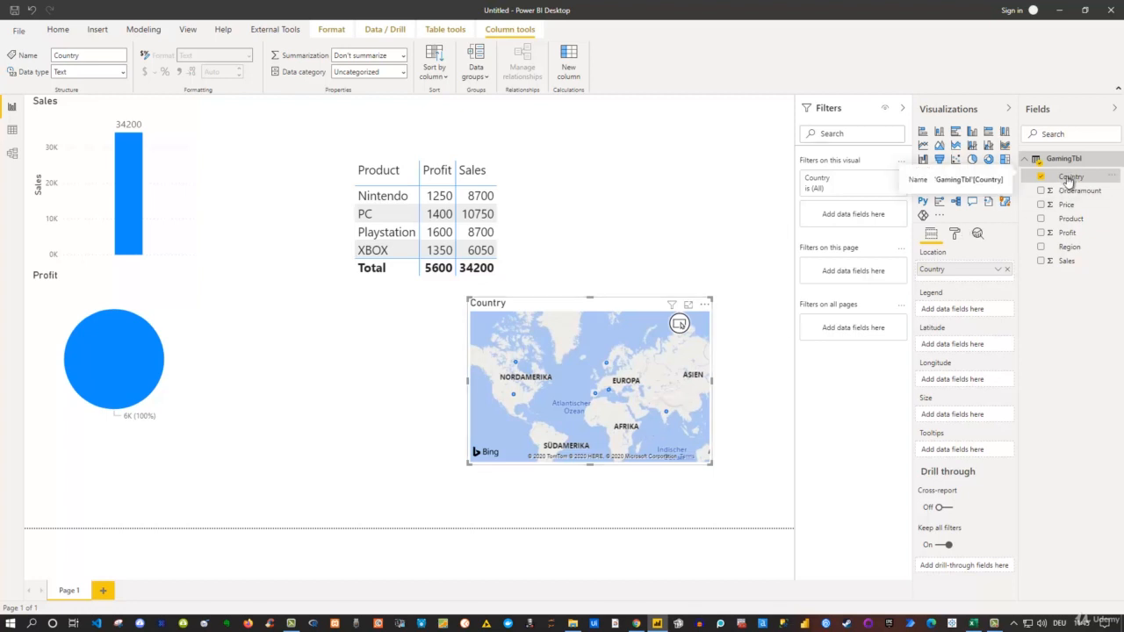
pyautogui.click(664, 217)
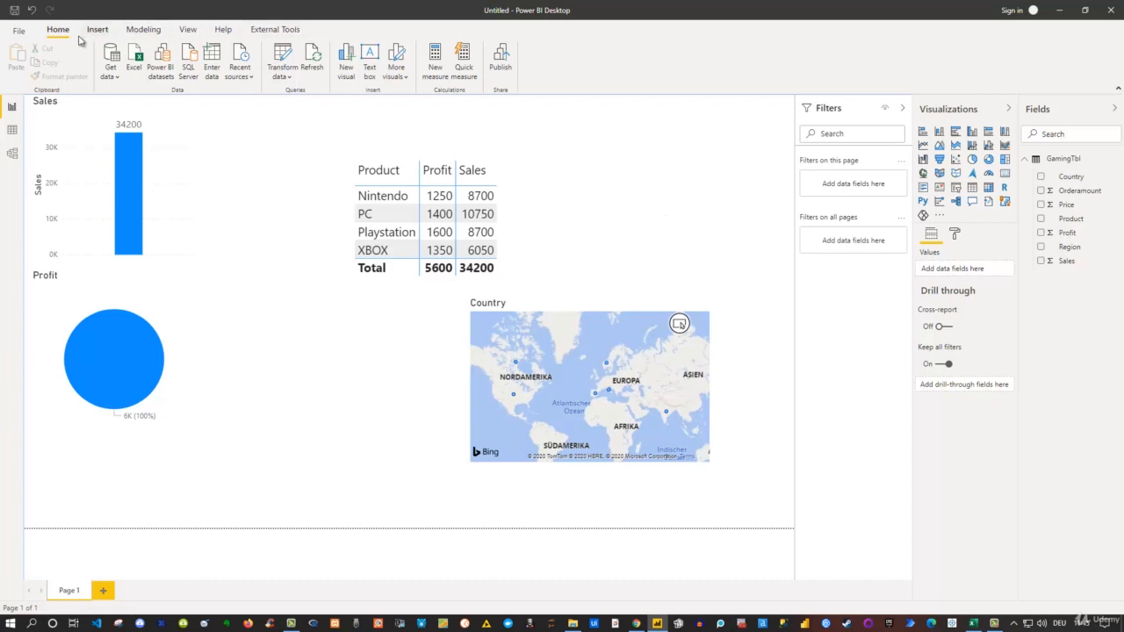
pyautogui.click(1071, 177)
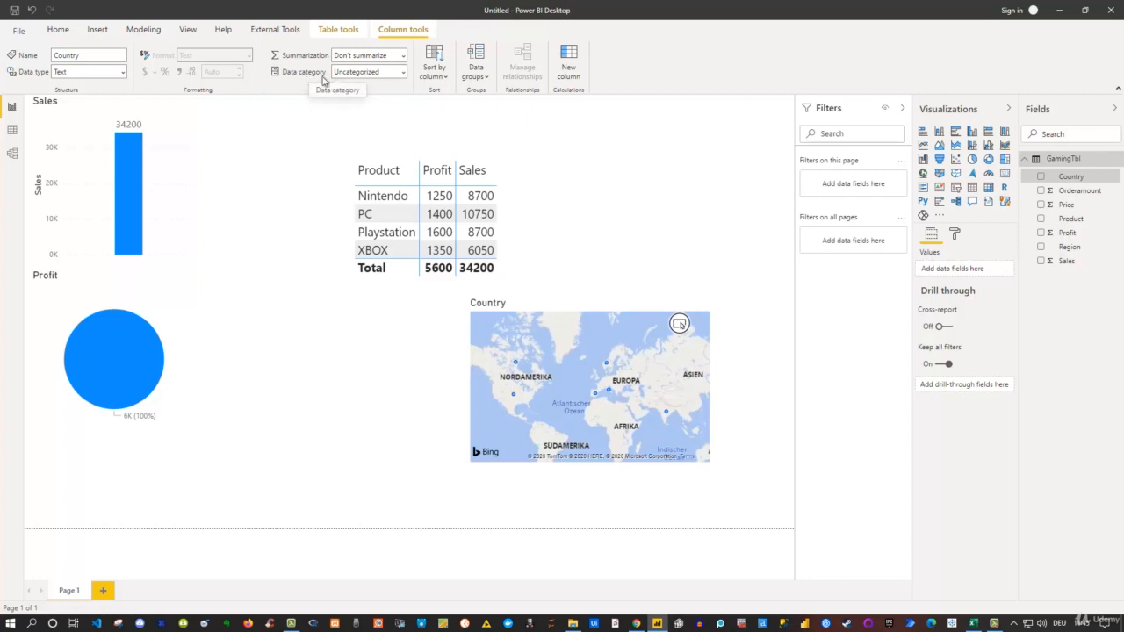
pyautogui.click(404, 74)
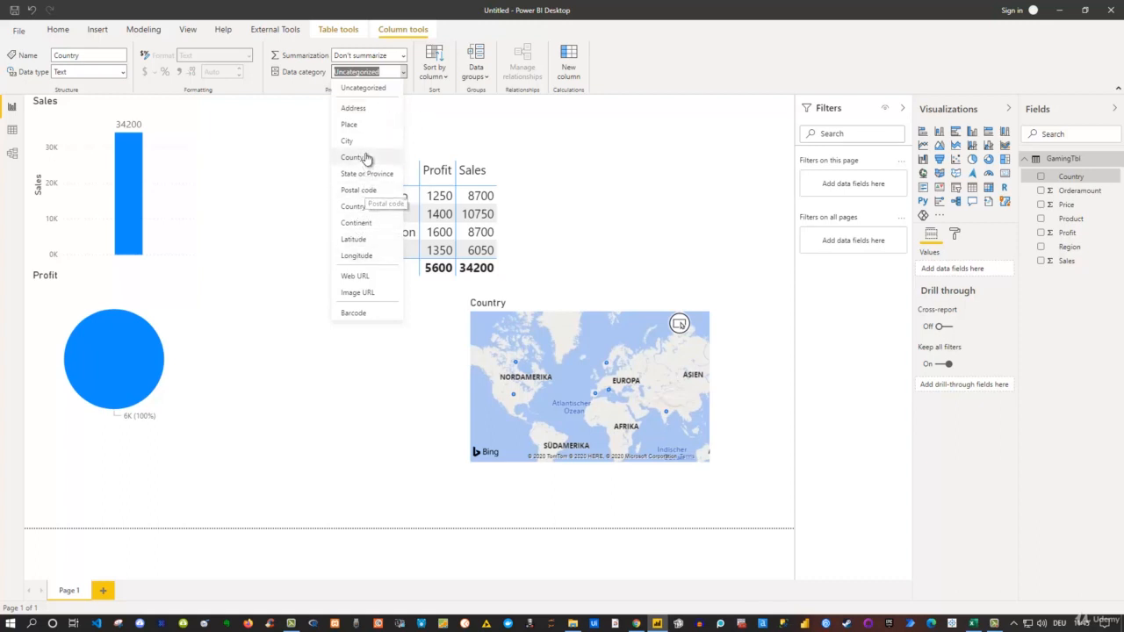
pyautogui.click(366, 214)
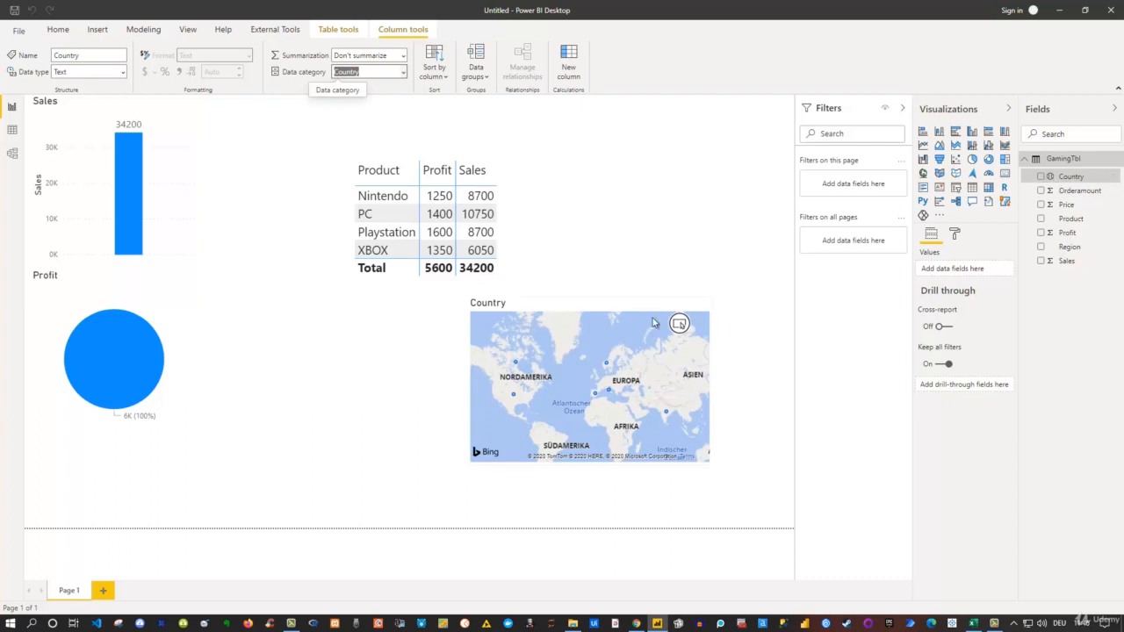
pyautogui.click(612, 308)
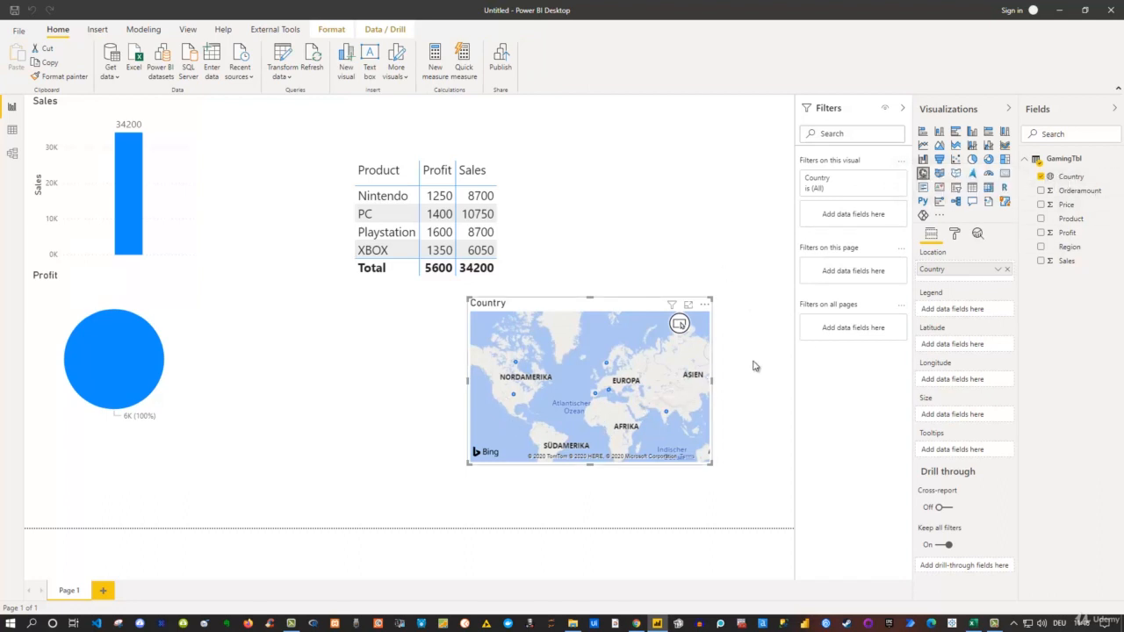
pyautogui.click(1069, 178)
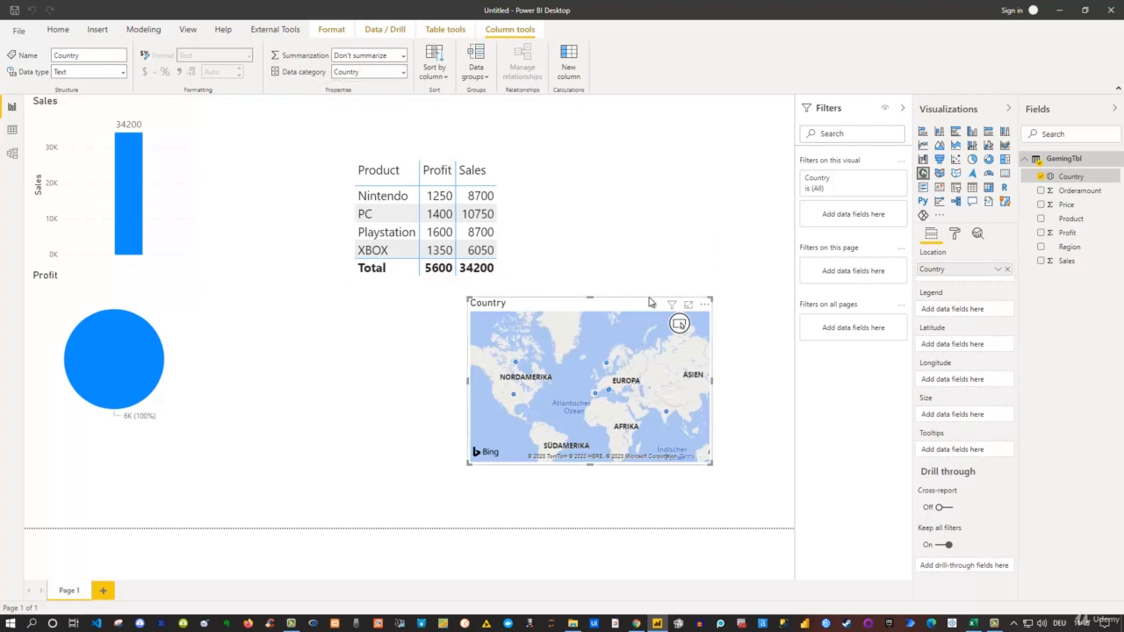
# Move the Country map up beside the product table and turn on its category labels
pyautogui.moveTo(641, 309); pyautogui.dragTo(696, 159)
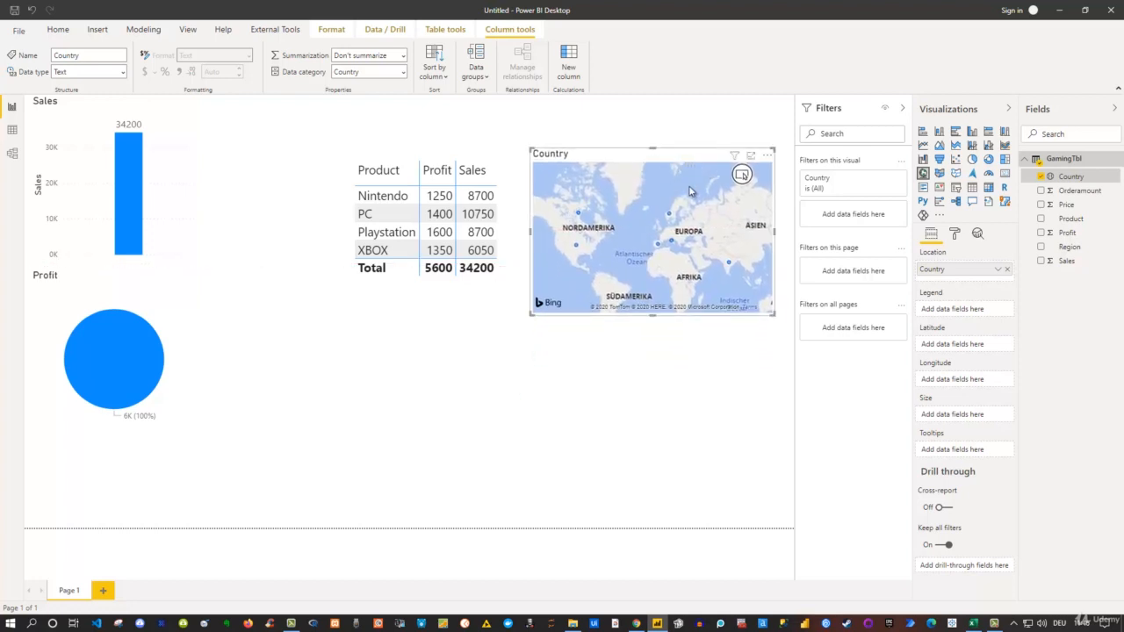
pyautogui.click(956, 235)
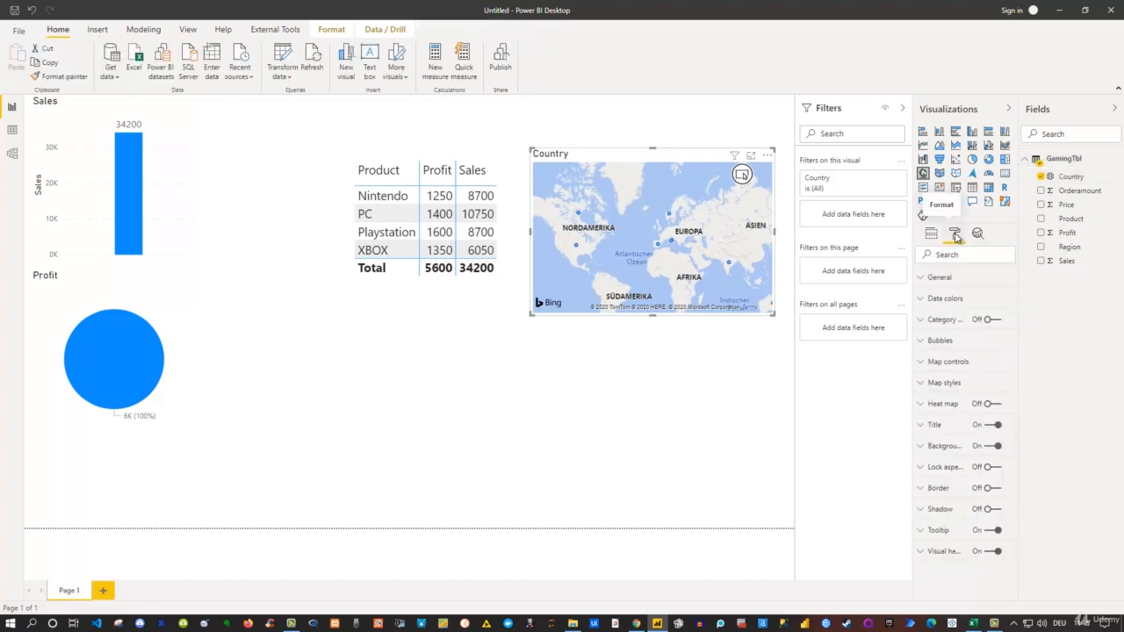
pyautogui.click(991, 321)
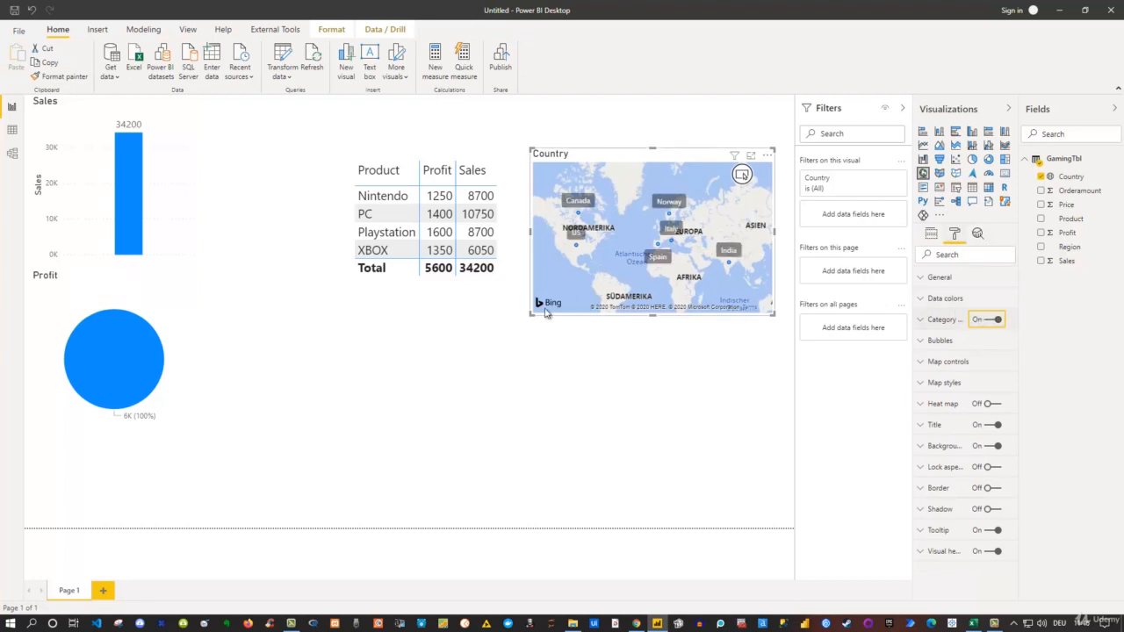
# Enlarge the Country map slightly and set its bubble size to 37
pyautogui.moveTo(531, 314); pyautogui.dragTo(521, 344)
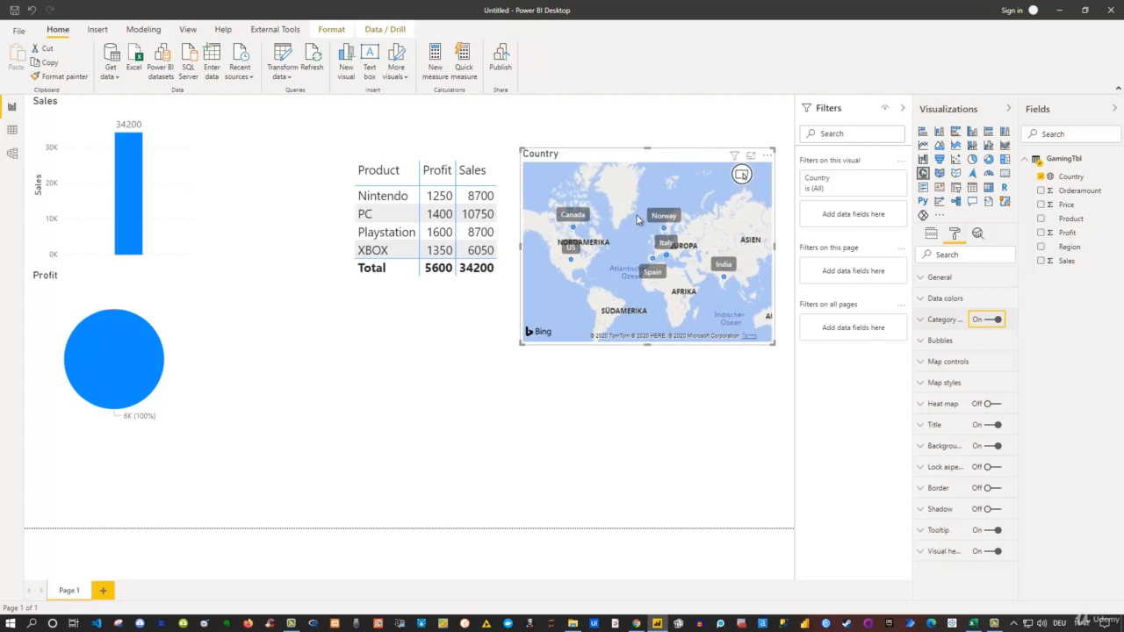
pyautogui.click(922, 342)
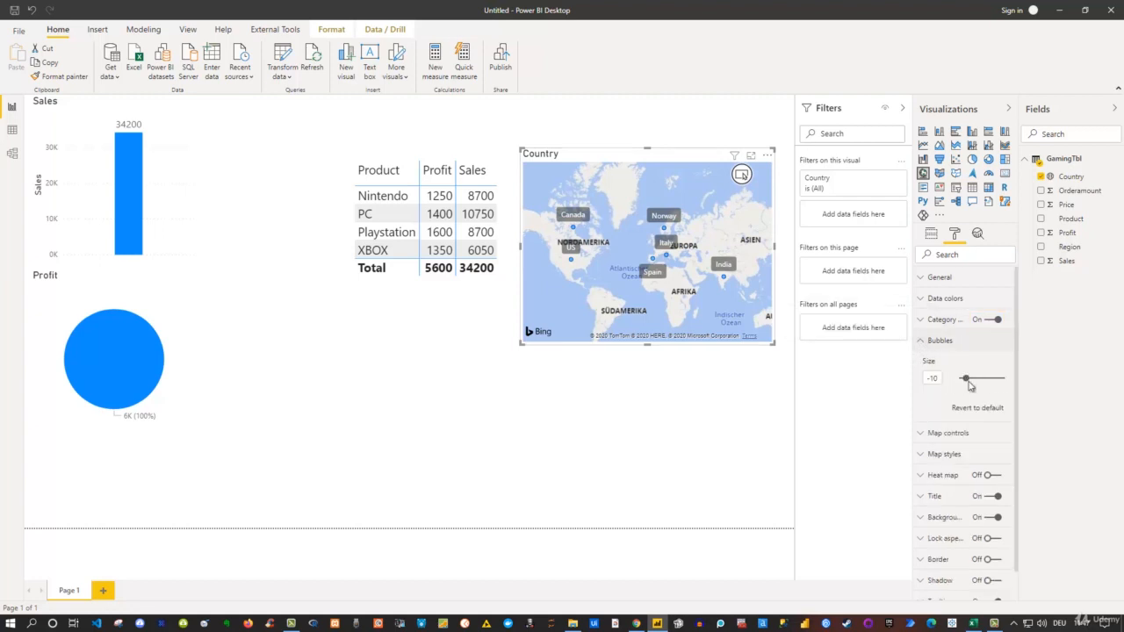
pyautogui.moveTo(970, 378); pyautogui.dragTo(981, 378)
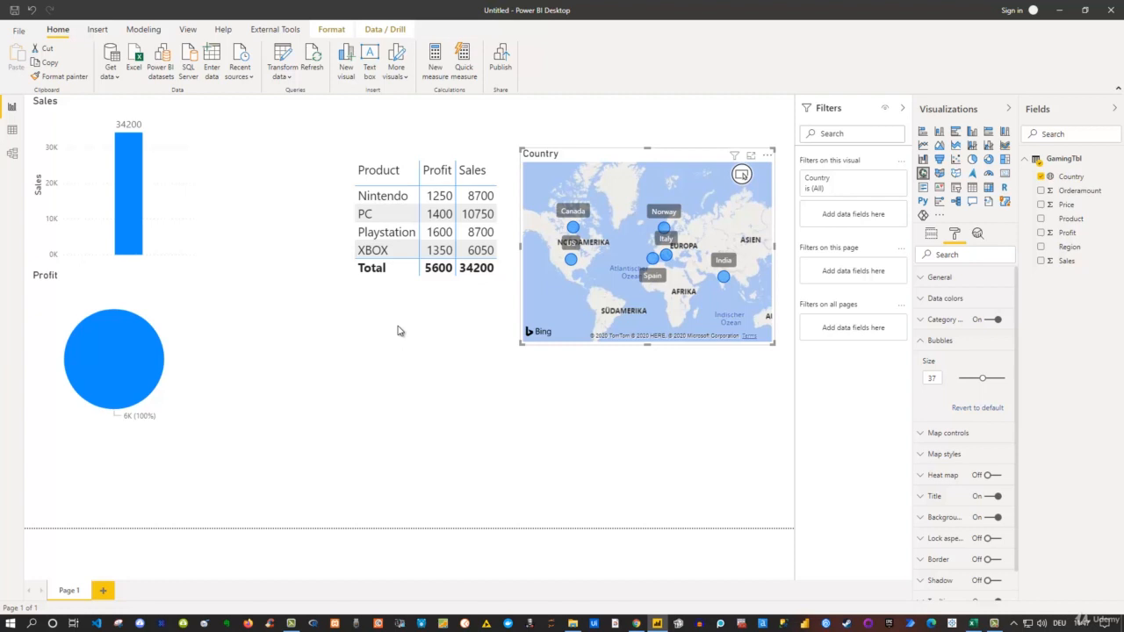
# Size the map's bubbles by the Sales field and inspect the tooltip of the US bubble
pyautogui.click(932, 235)
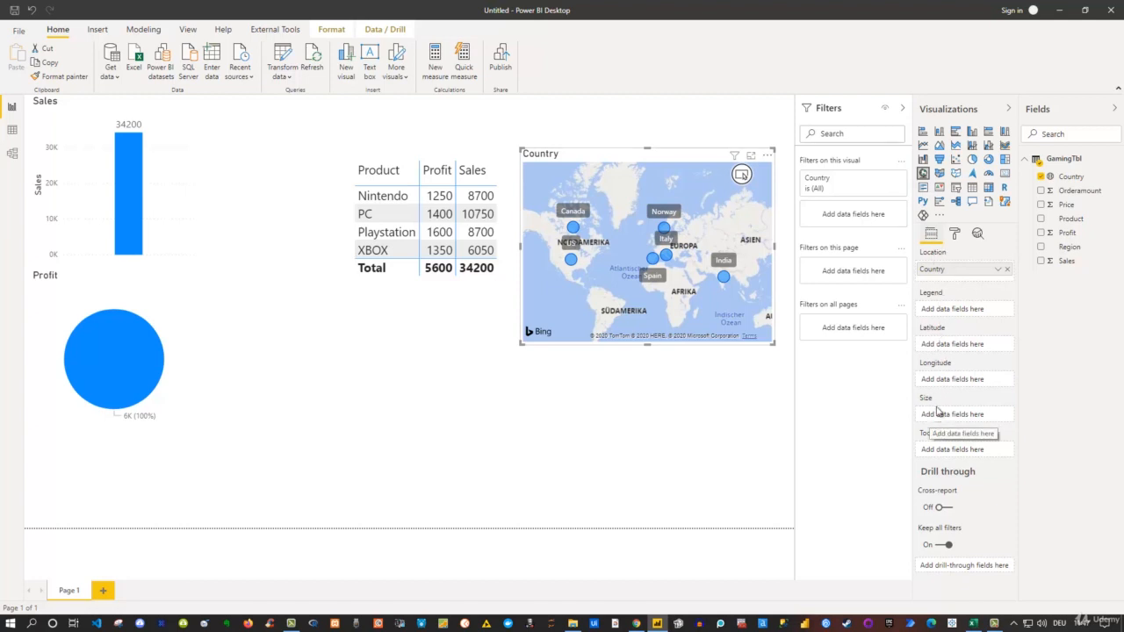
pyautogui.moveTo(1066, 262); pyautogui.dragTo(955, 410)
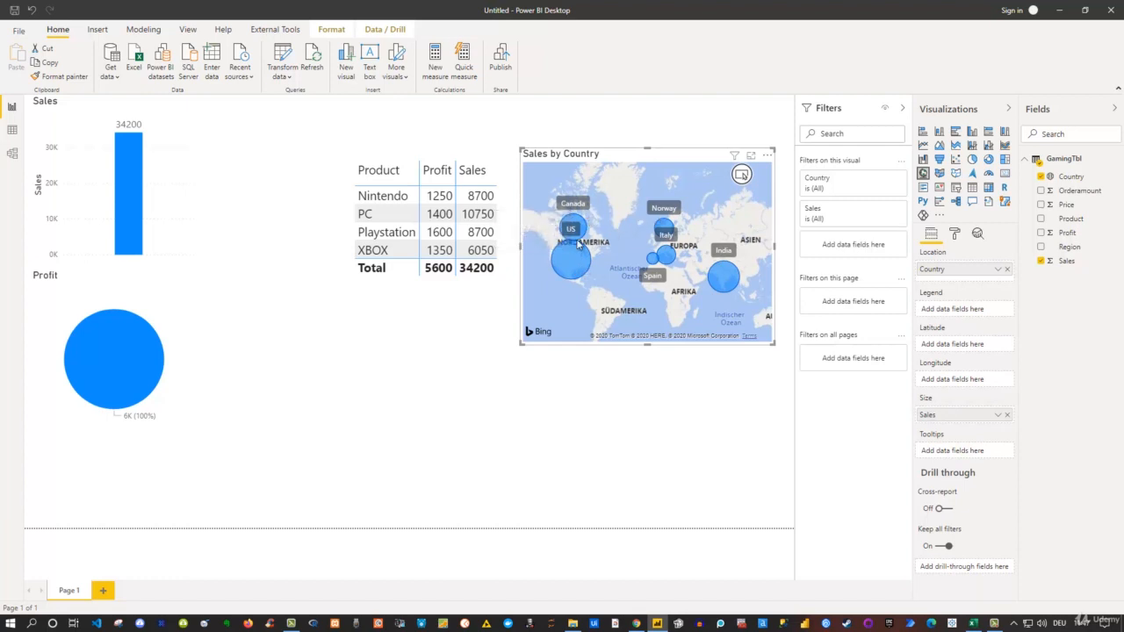
pyautogui.moveTo(568, 265)
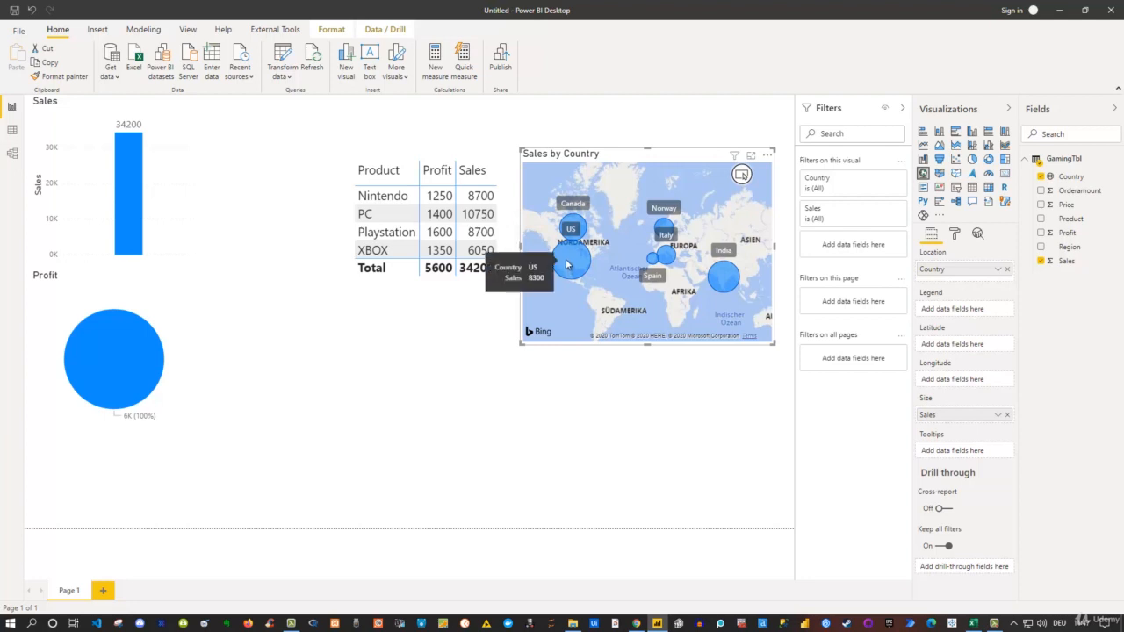
# Set the Country map's bubble size to 10 and check the tooltip of the US bubble
pyautogui.click(955, 235)
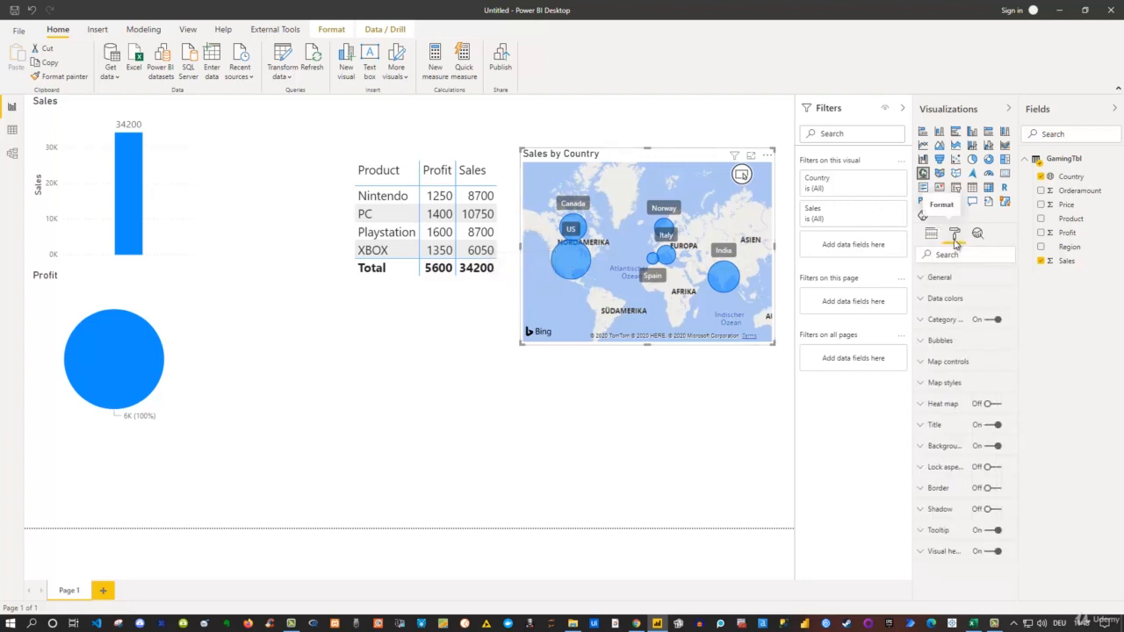
pyautogui.click(931, 340)
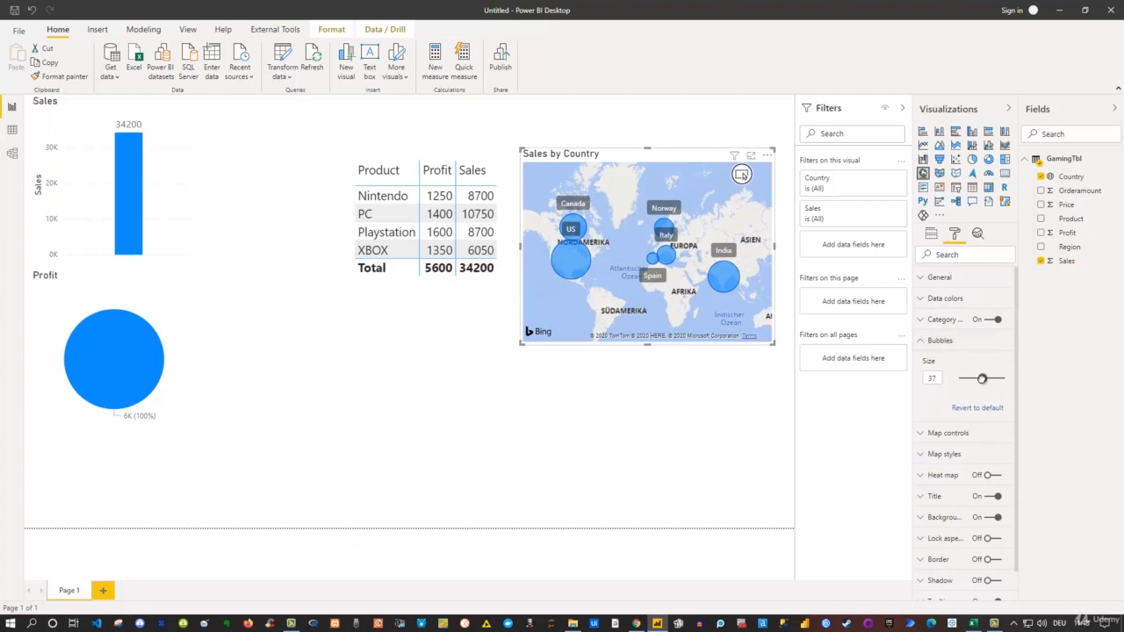
pyautogui.moveTo(981, 377); pyautogui.dragTo(976, 379)
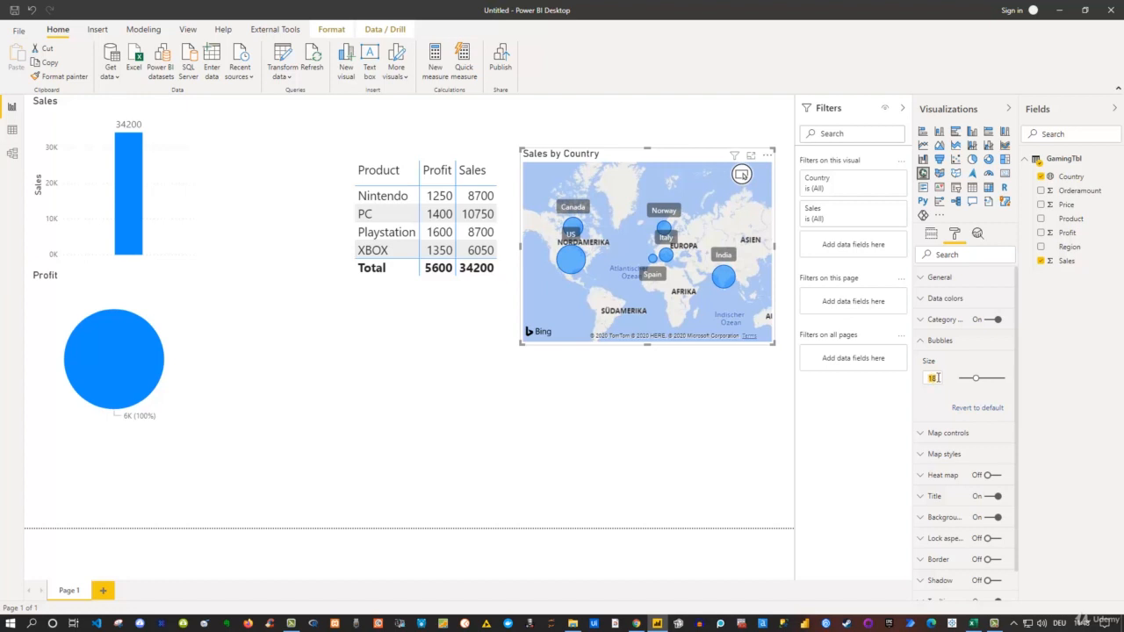
pyautogui.write('10')
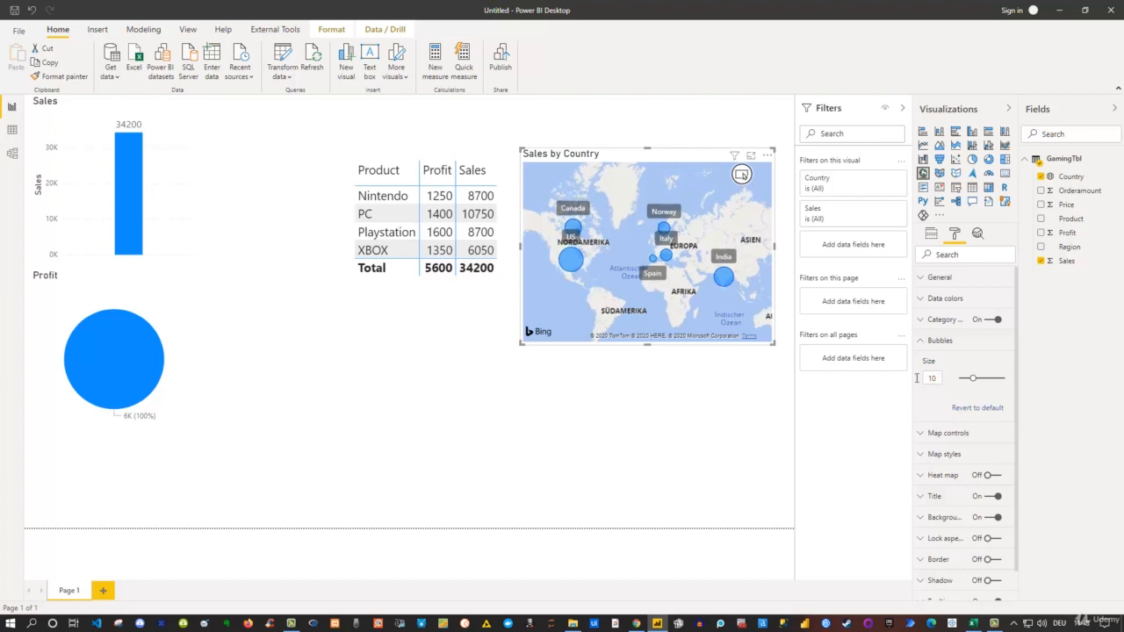
pyautogui.moveTo(578, 274)
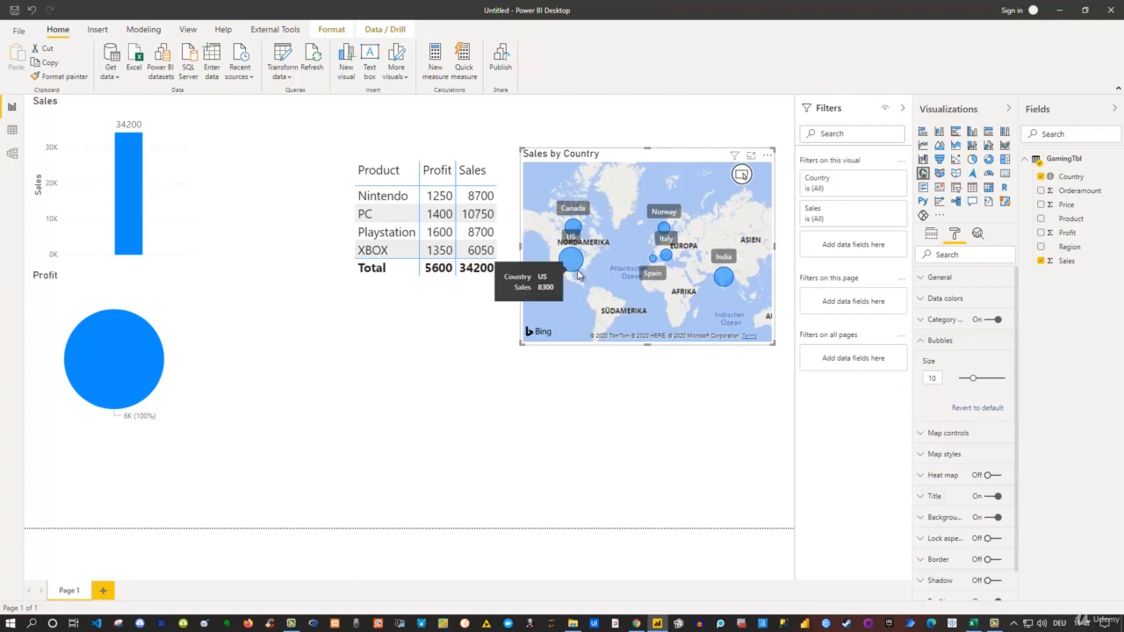
pyautogui.click(922, 344)
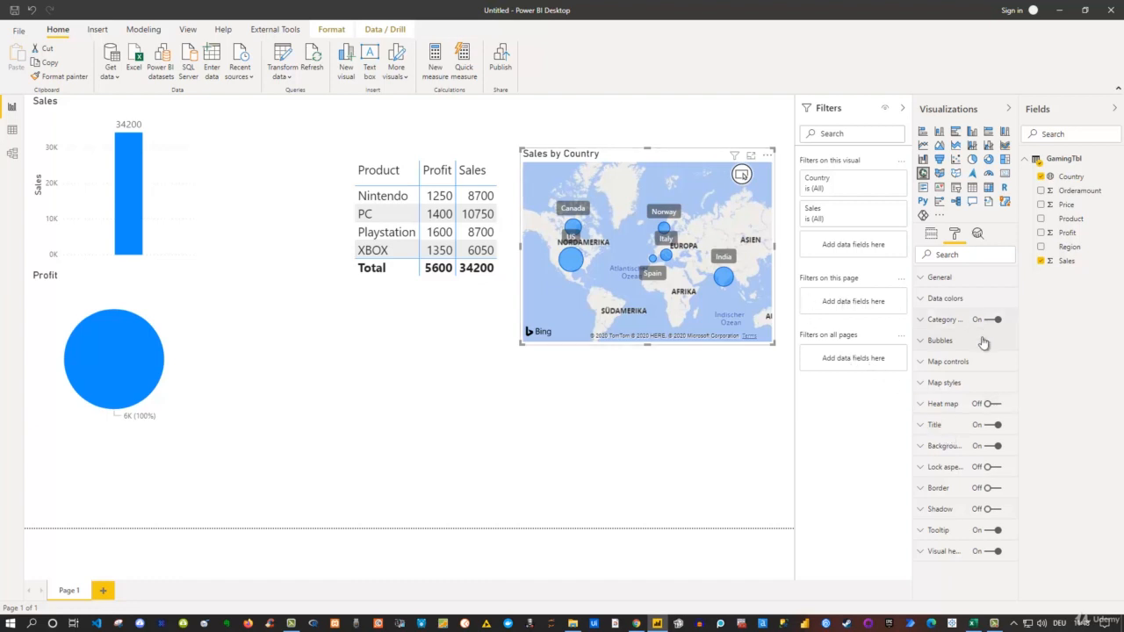
pyautogui.click(922, 343)
pyautogui.click(922, 343)
# Try the heat map on the Country map with a radius of 50 pixels and switch it off again
pyautogui.click(989, 403)
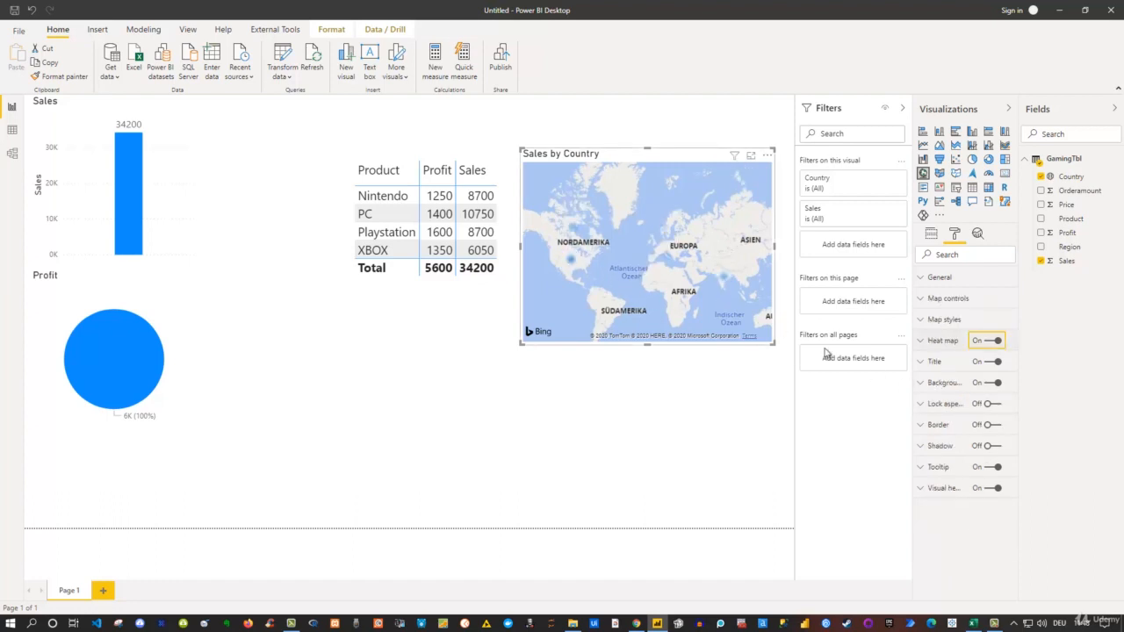
pyautogui.click(920, 342)
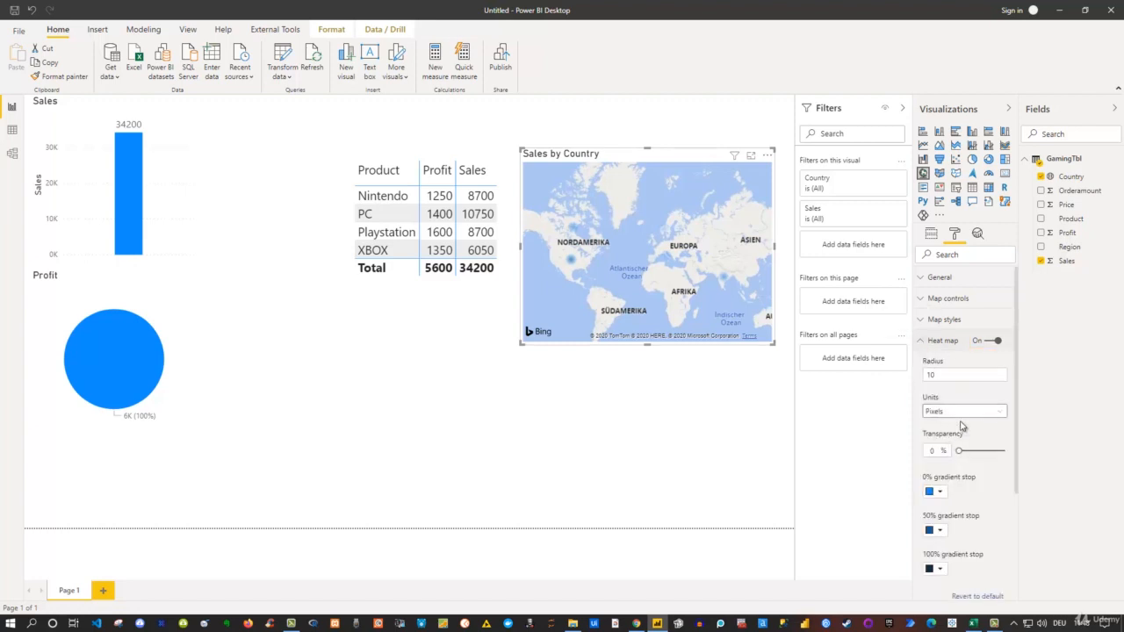
pyautogui.click(947, 374)
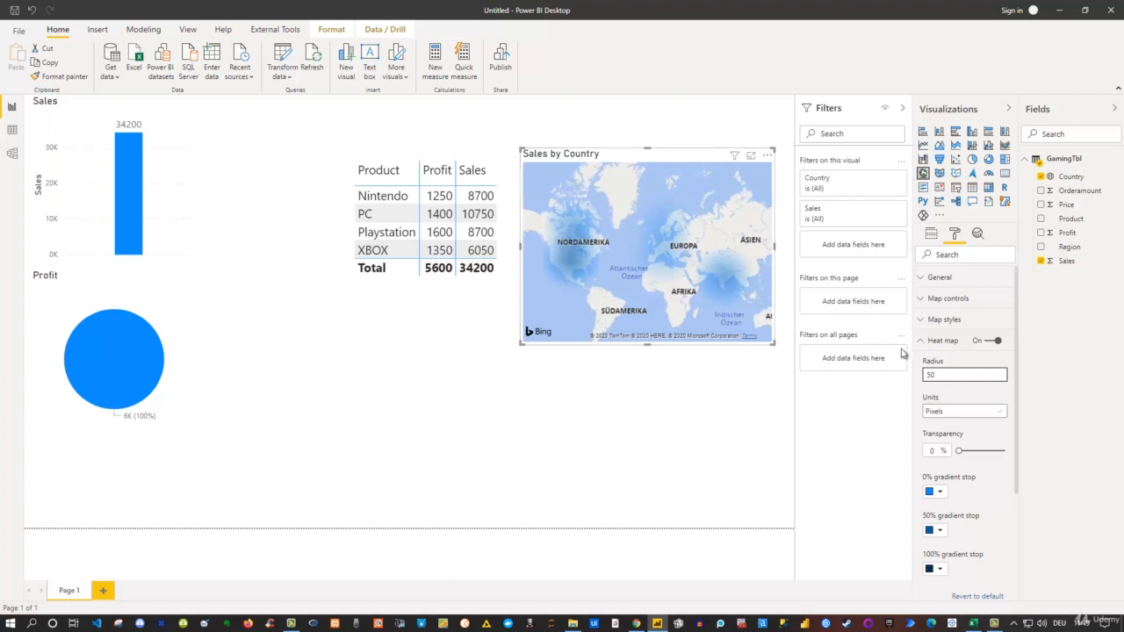
pyautogui.click(990, 342)
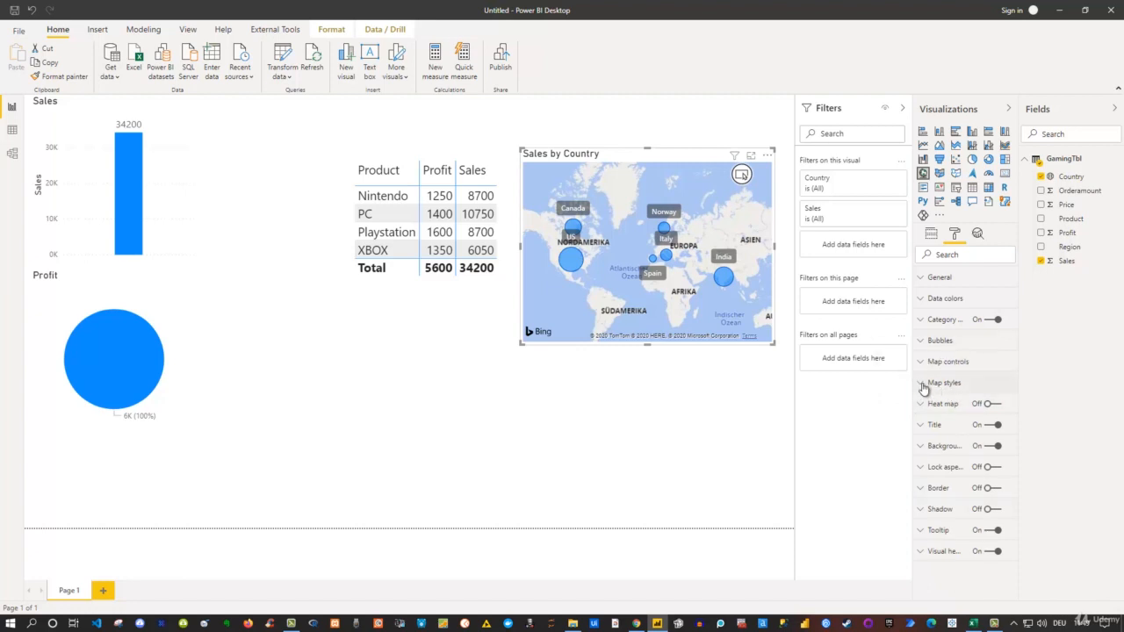
# Try the Aerial, Dark and Light themes on the Country map and set its theme back to Road
pyautogui.click(923, 387)
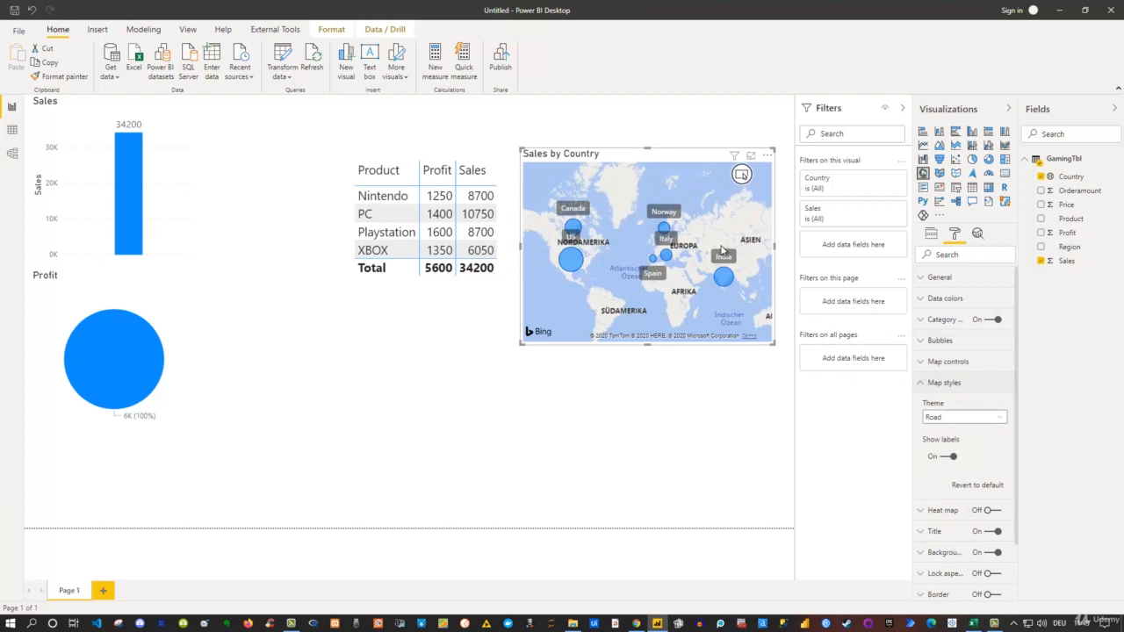
pyautogui.click(946, 420)
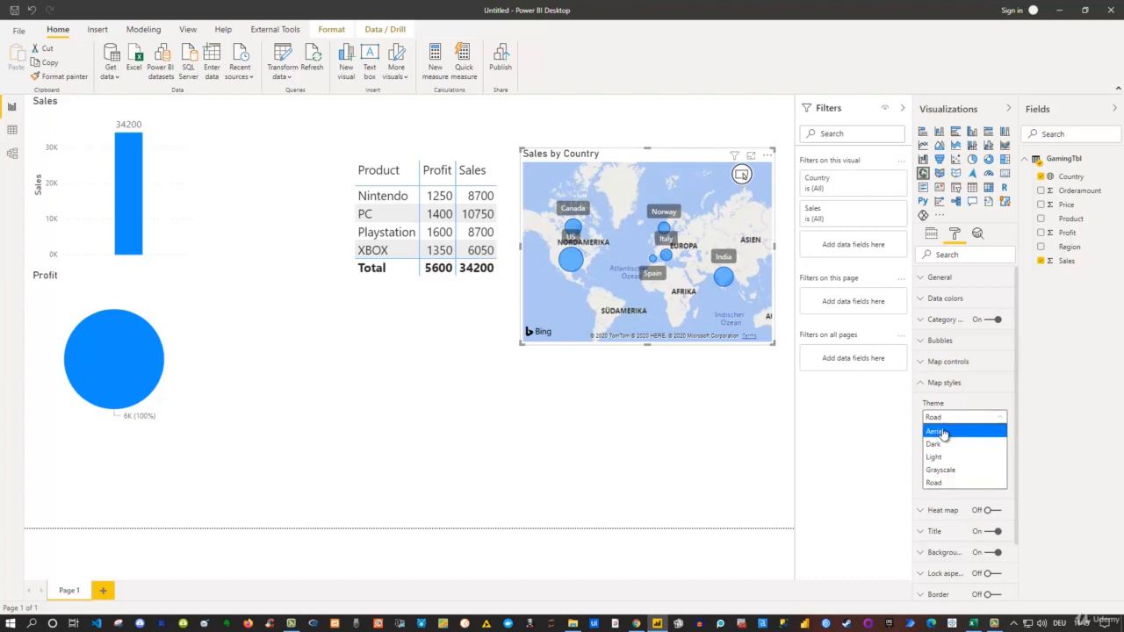
pyautogui.click(943, 432)
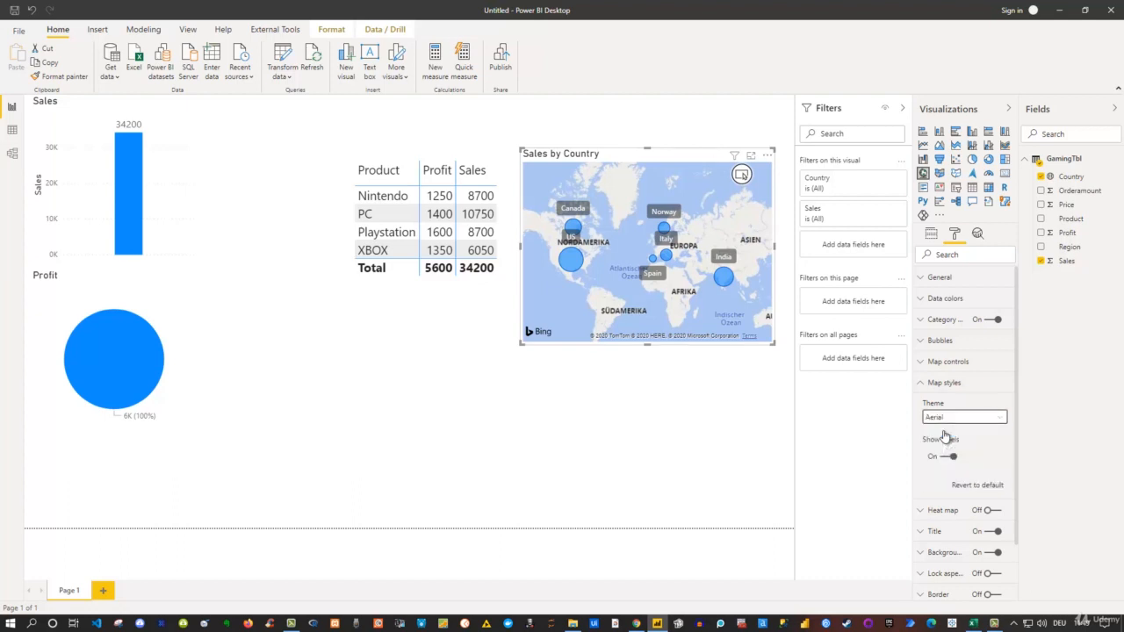
pyautogui.click(948, 419)
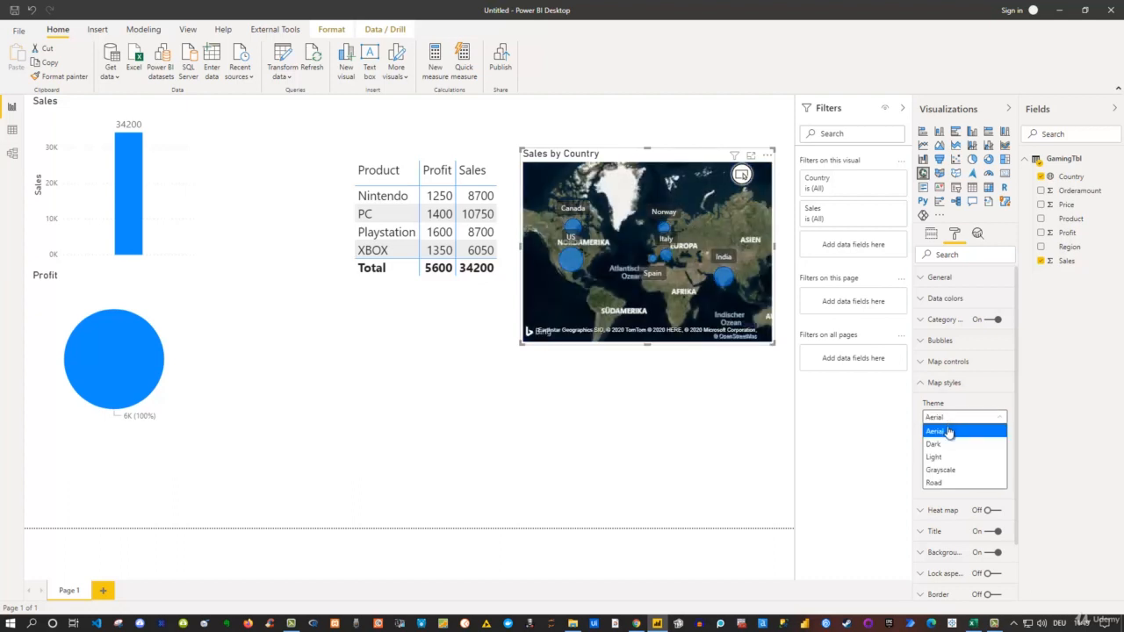
pyautogui.click(945, 445)
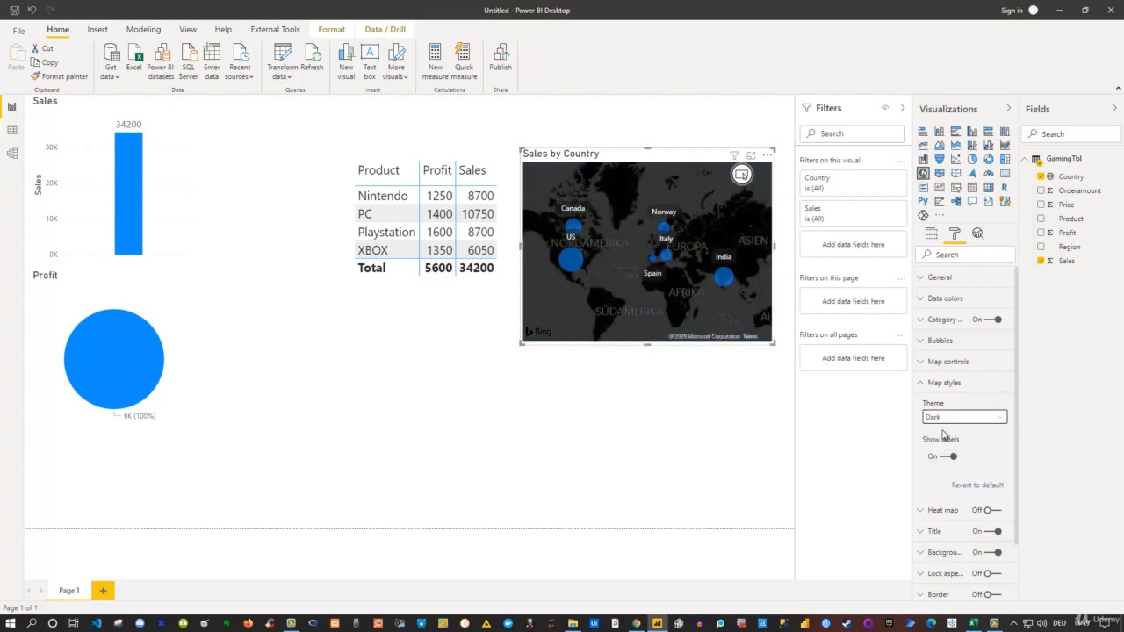
pyautogui.click(946, 418)
pyautogui.click(936, 457)
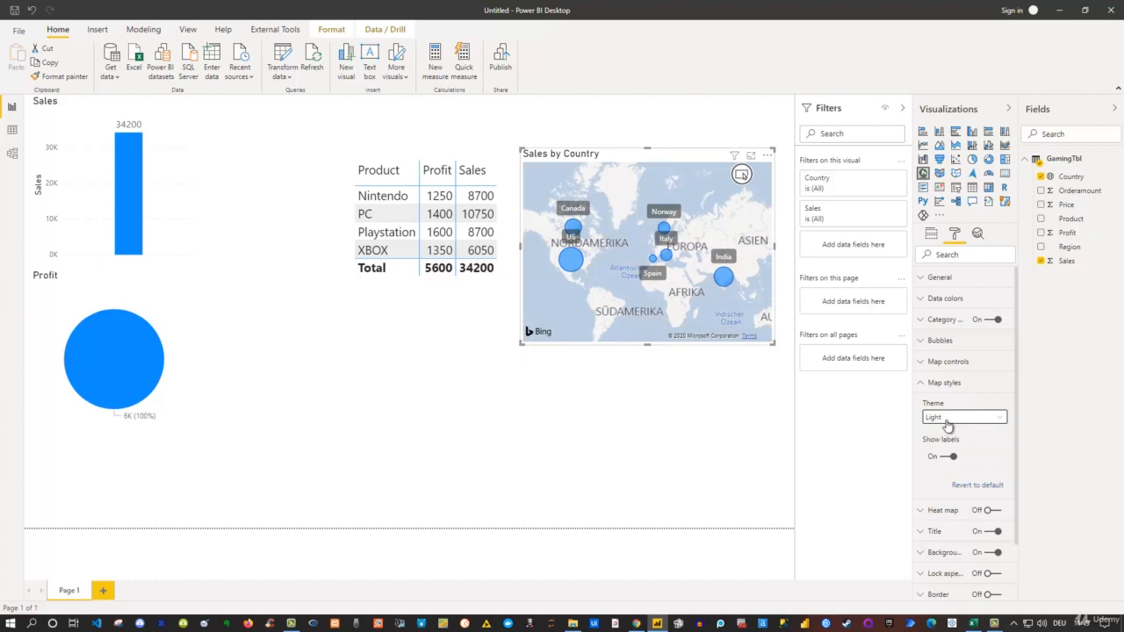
pyautogui.click(953, 424)
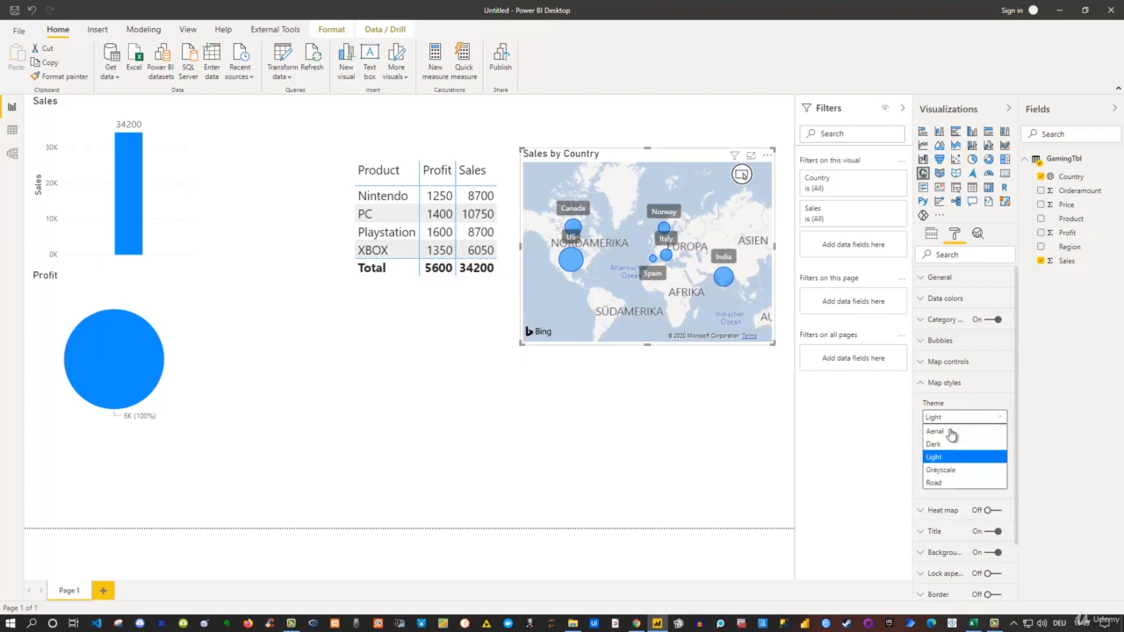
pyautogui.click(937, 484)
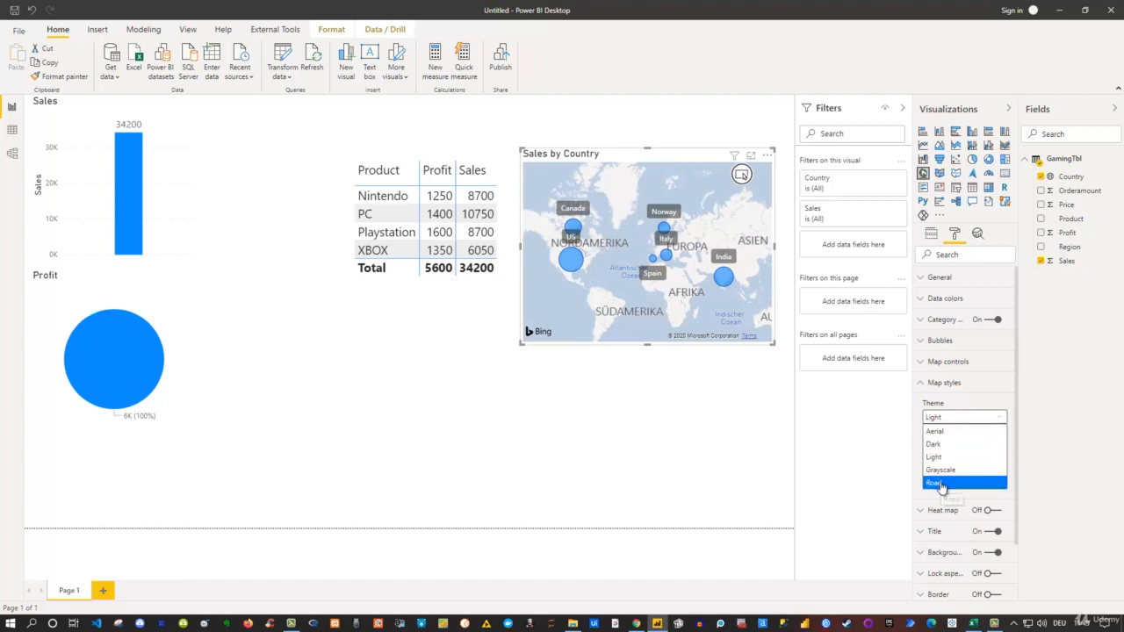